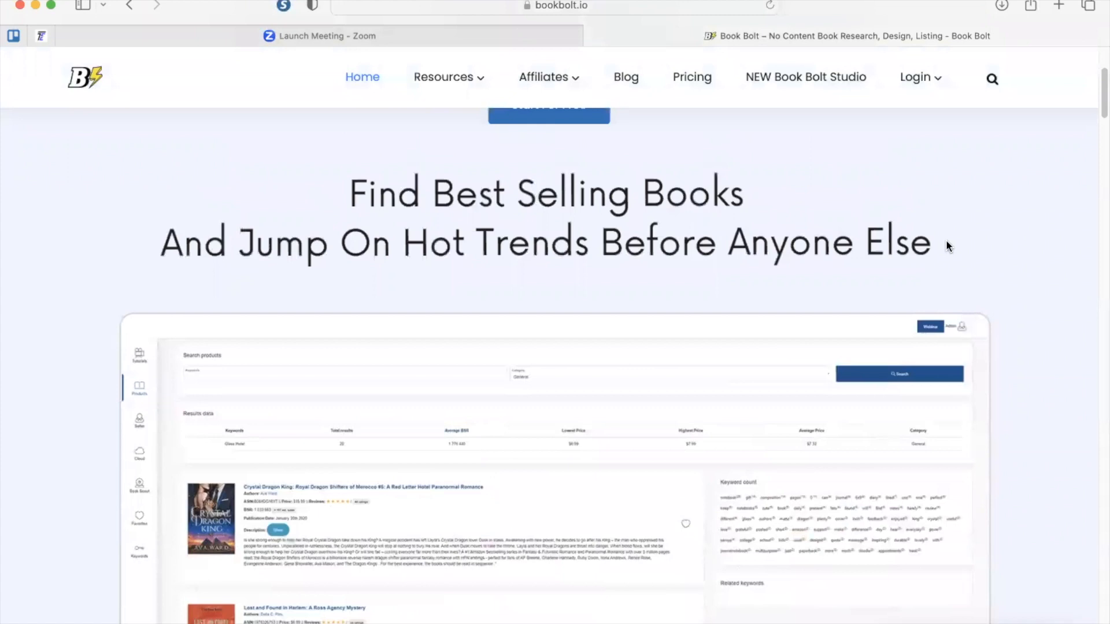
Step: Log in to the Book Bolt members area with the saved account e-mail and password, and dismiss the loyalty discount offer
scroll(945, 243, "up", 4)
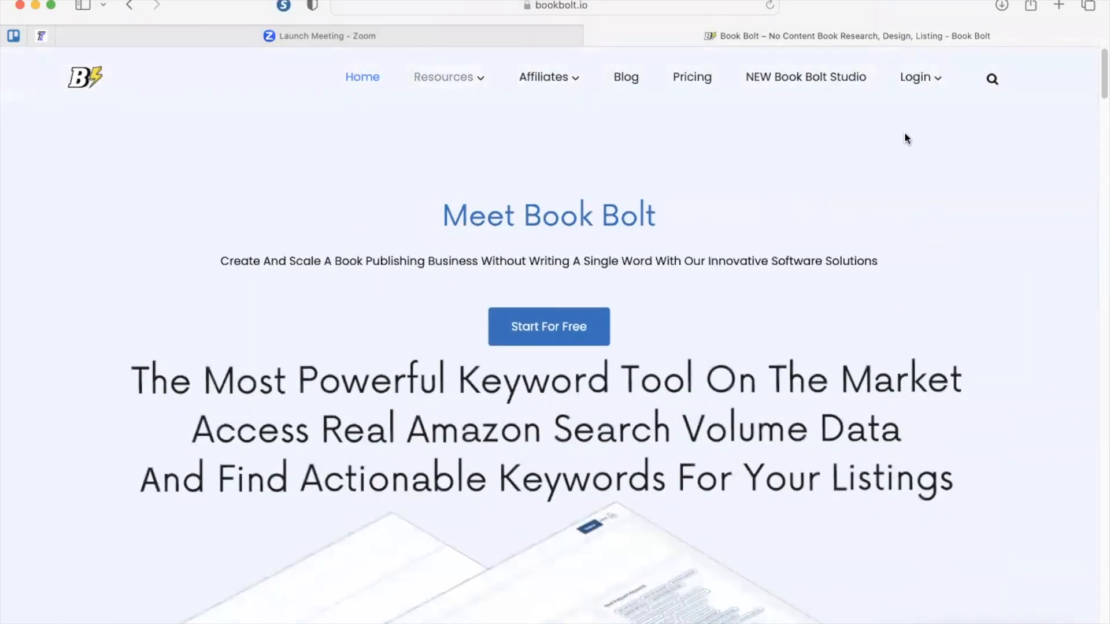
left_click(914, 78)
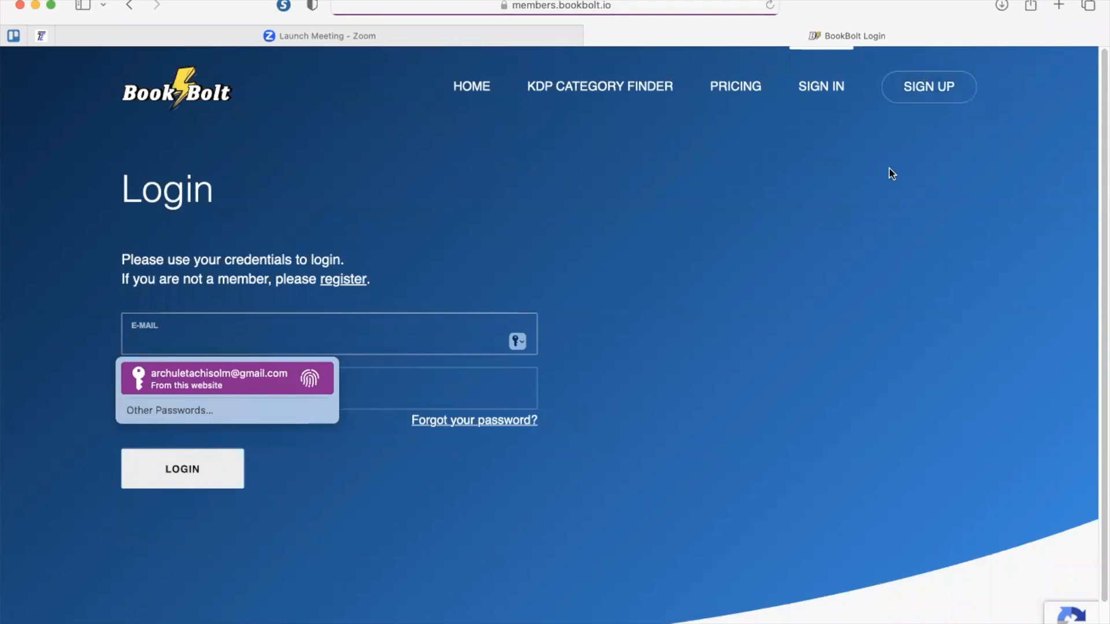
left_click(929, 93)
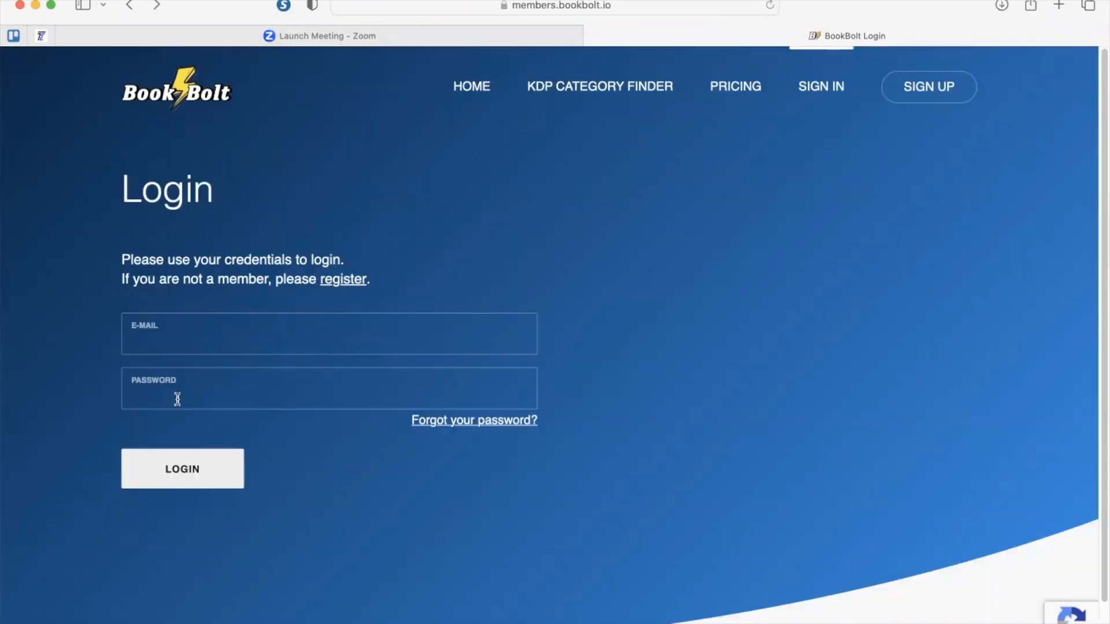
left_click(831, 92)
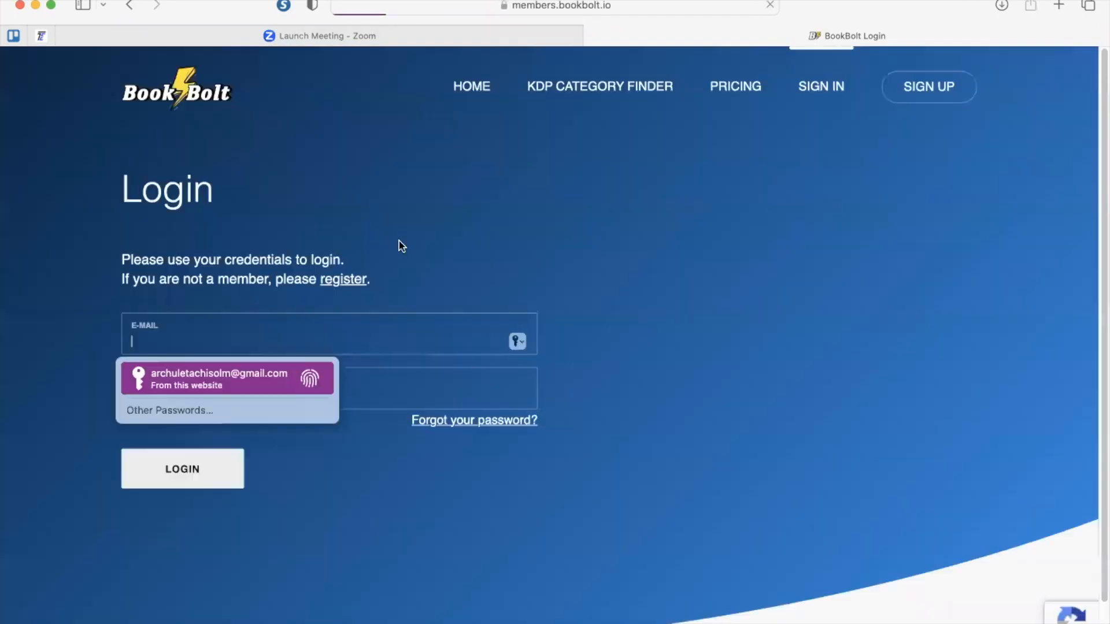
left_click(315, 388)
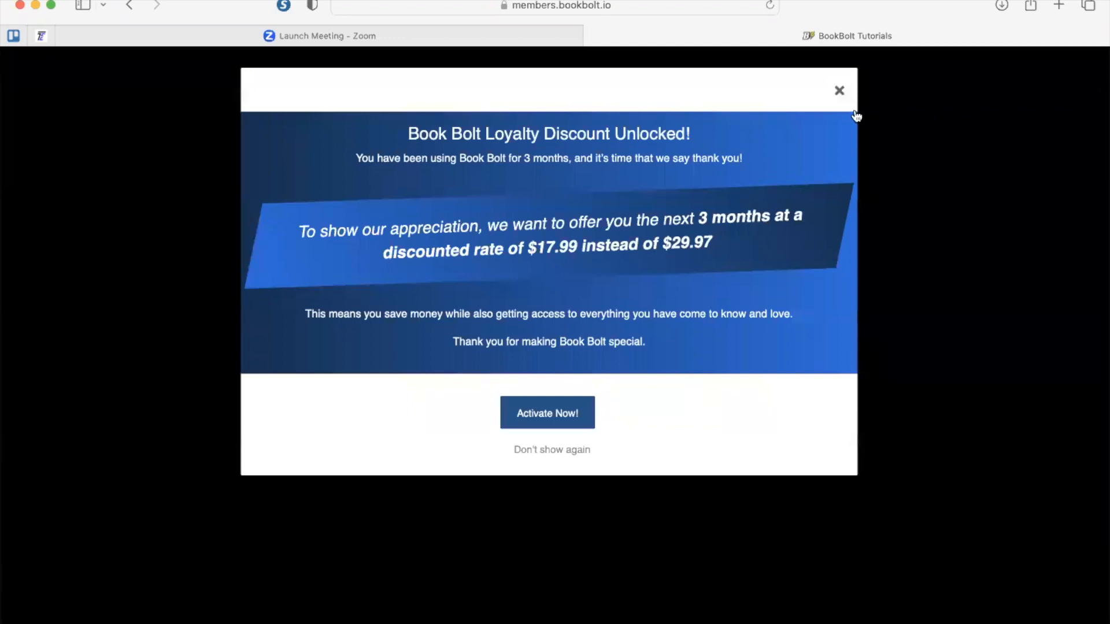
left_click(839, 91)
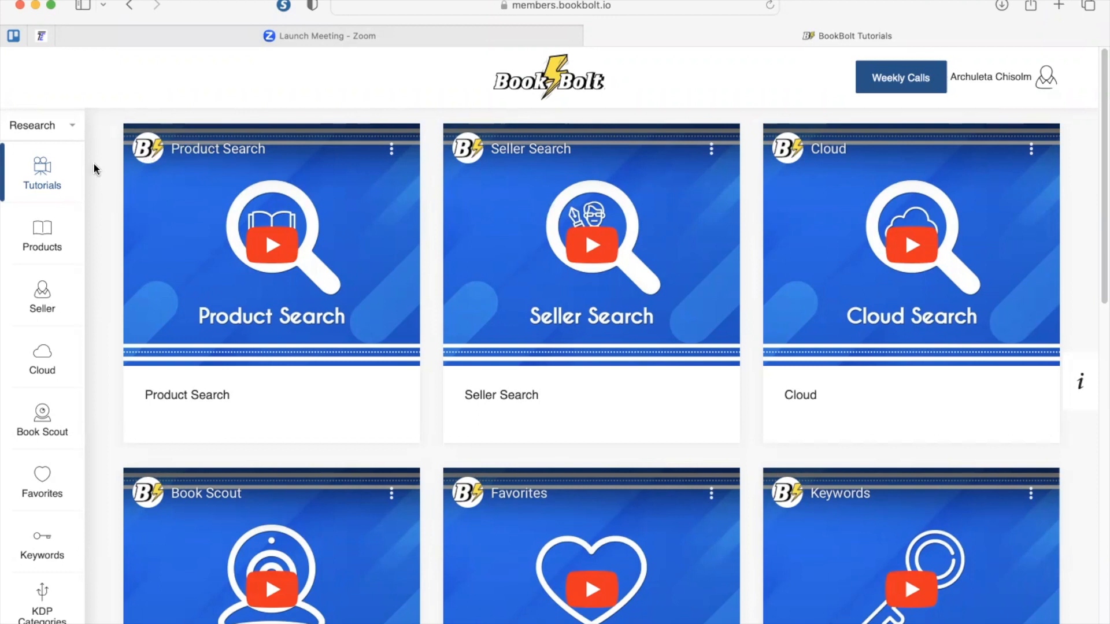
Step: Open BookBolt Studio from the Create tools and log in with the saved account e-mail and password
left_click(29, 132)
left_click(34, 206)
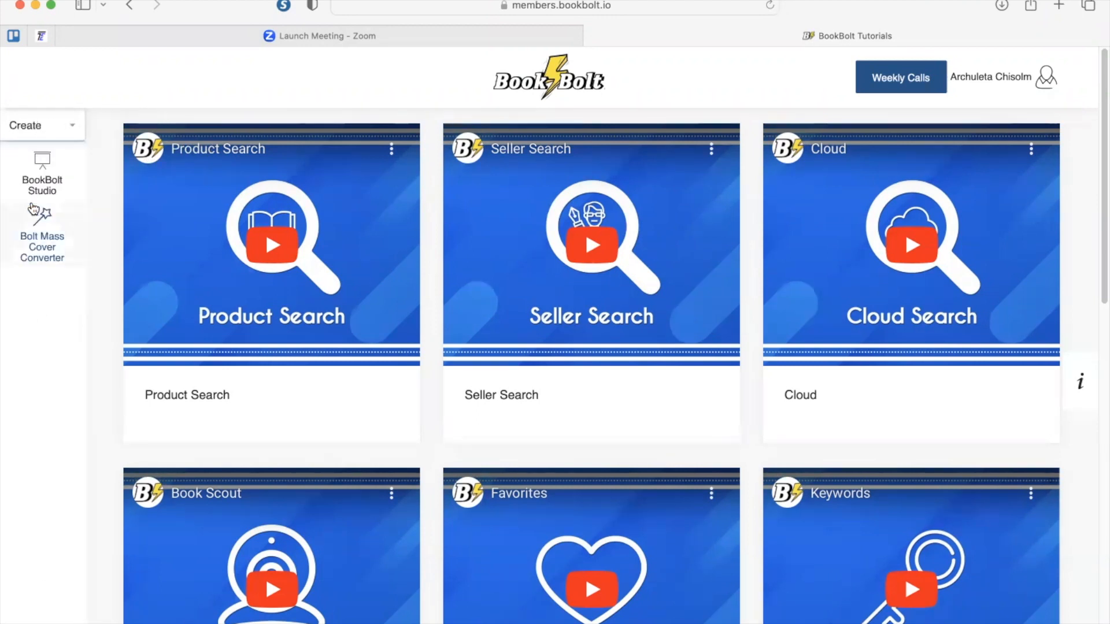
left_click(43, 166)
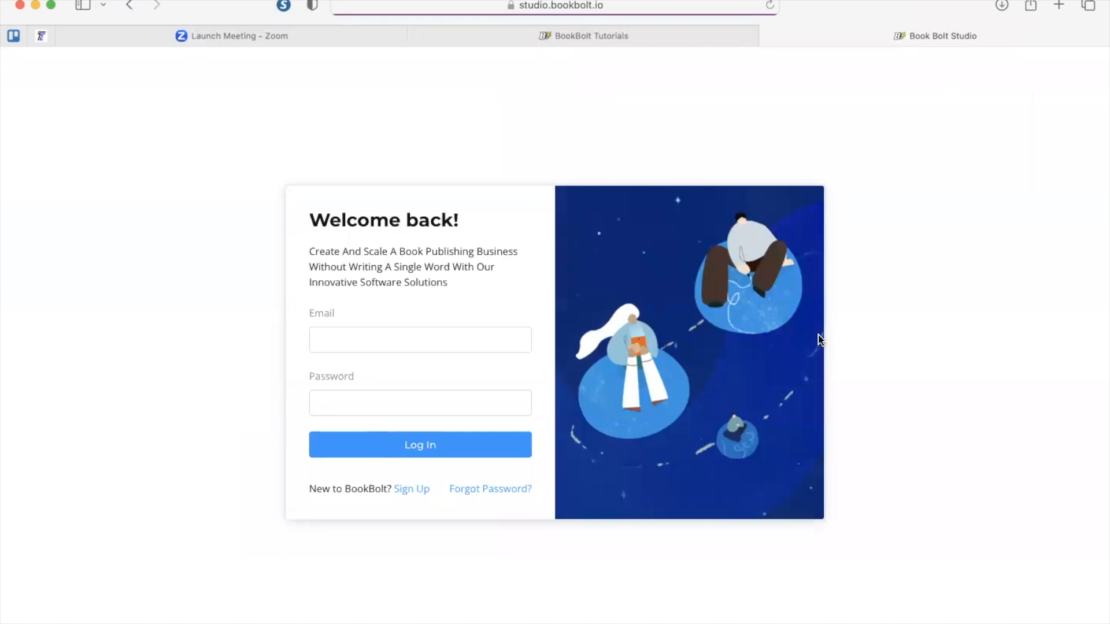
left_click(370, 341)
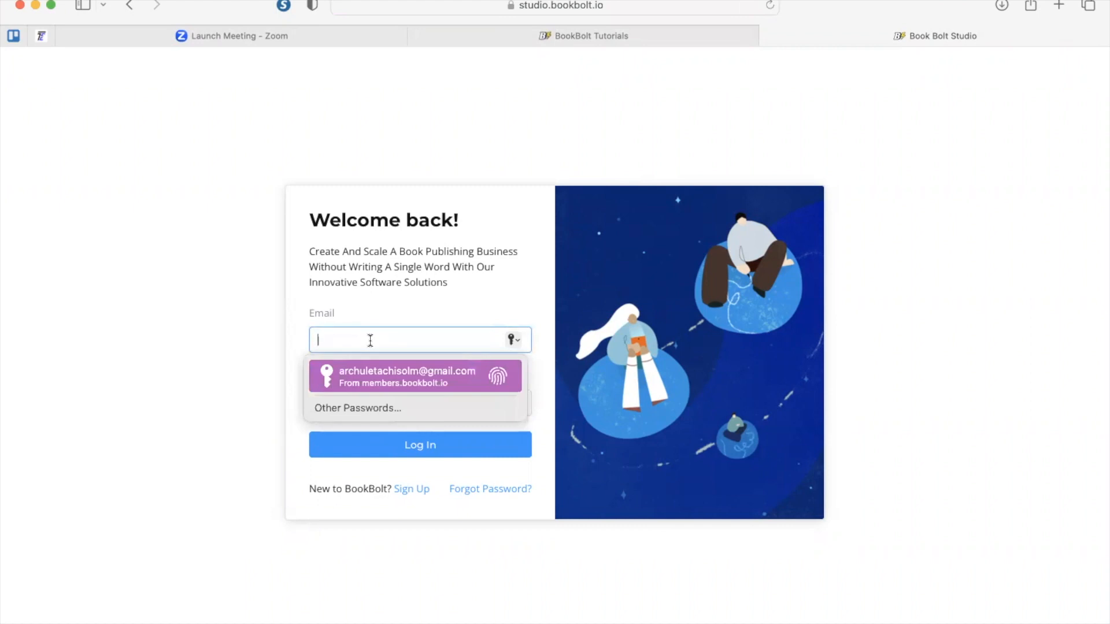
key("Return")
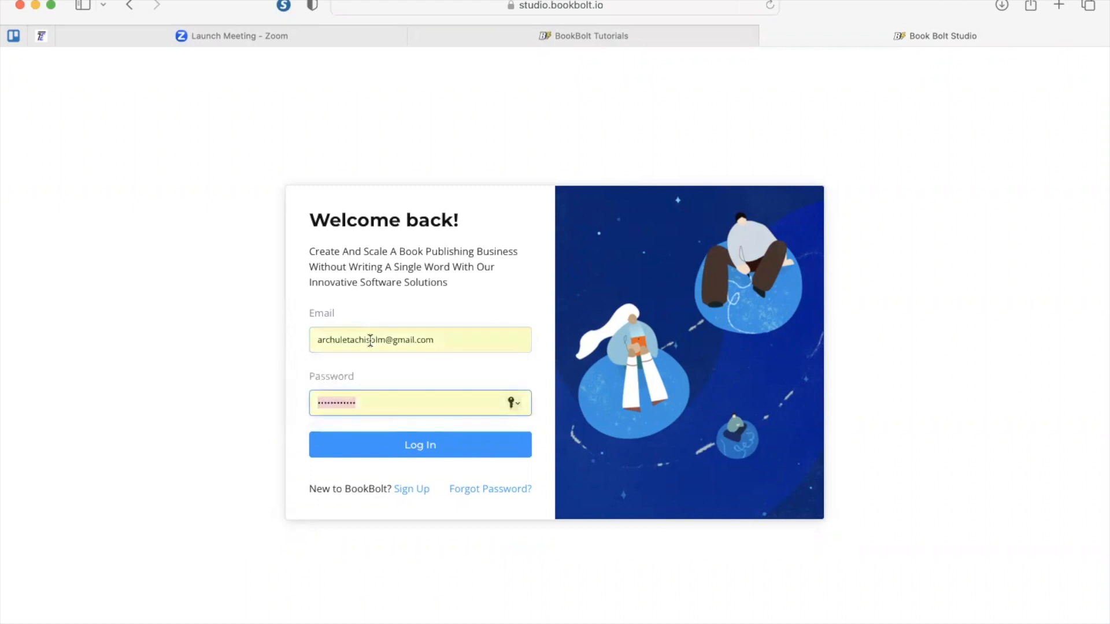
left_click(418, 454)
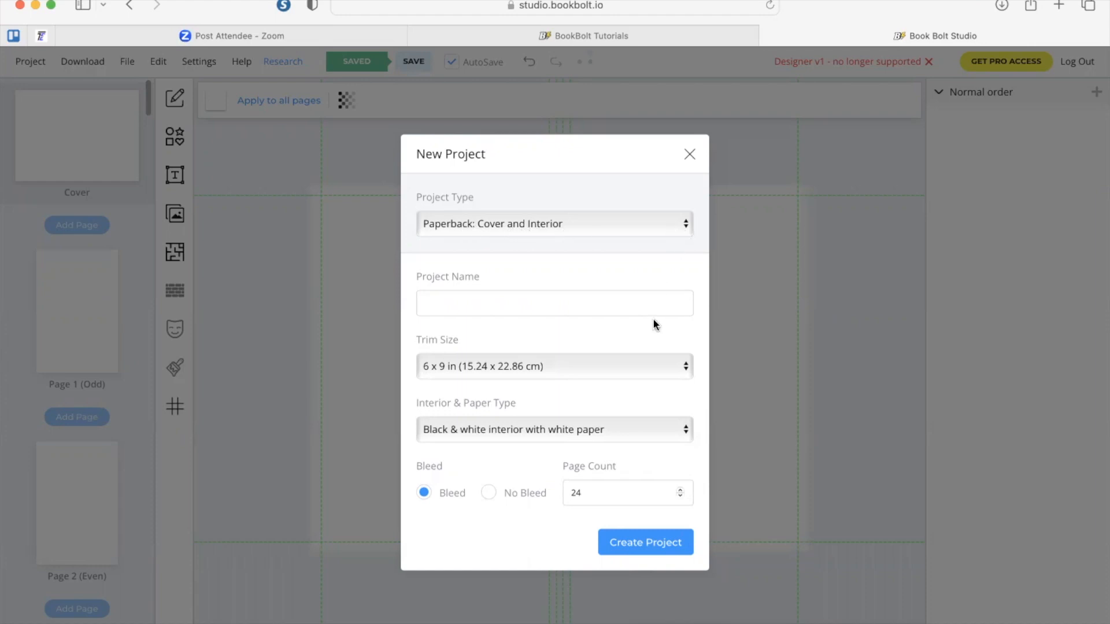
Step: Create a 6 x 9 in paperback cover-and-interior project named "New Project 2023" with bleed and 100 pages
left_click(652, 303)
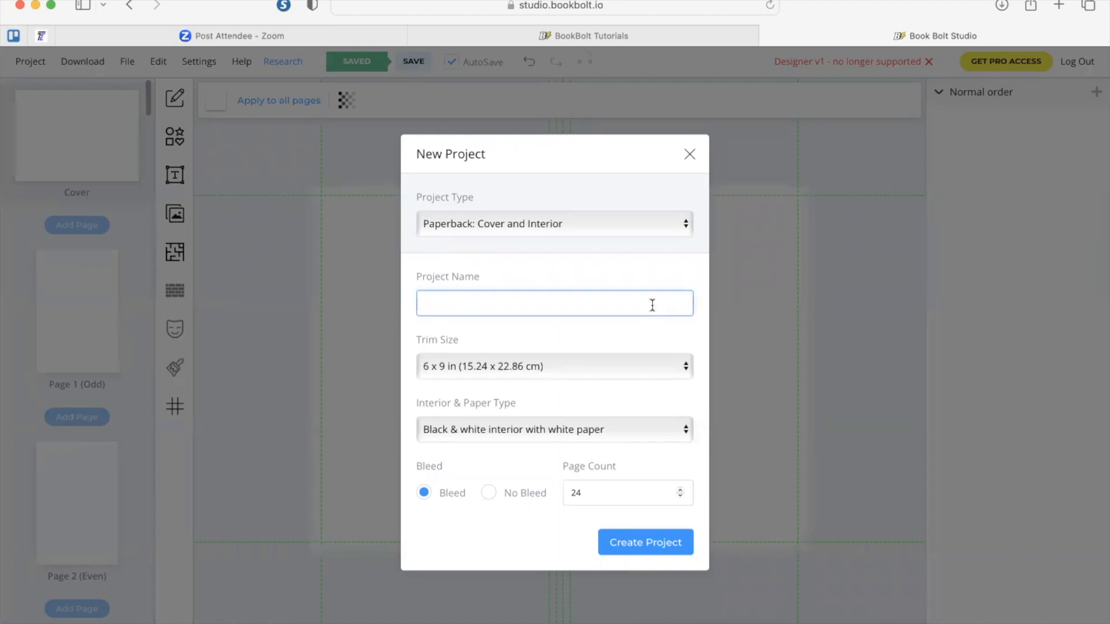
type("New Project 2023")
double_click(603, 496)
type("100")
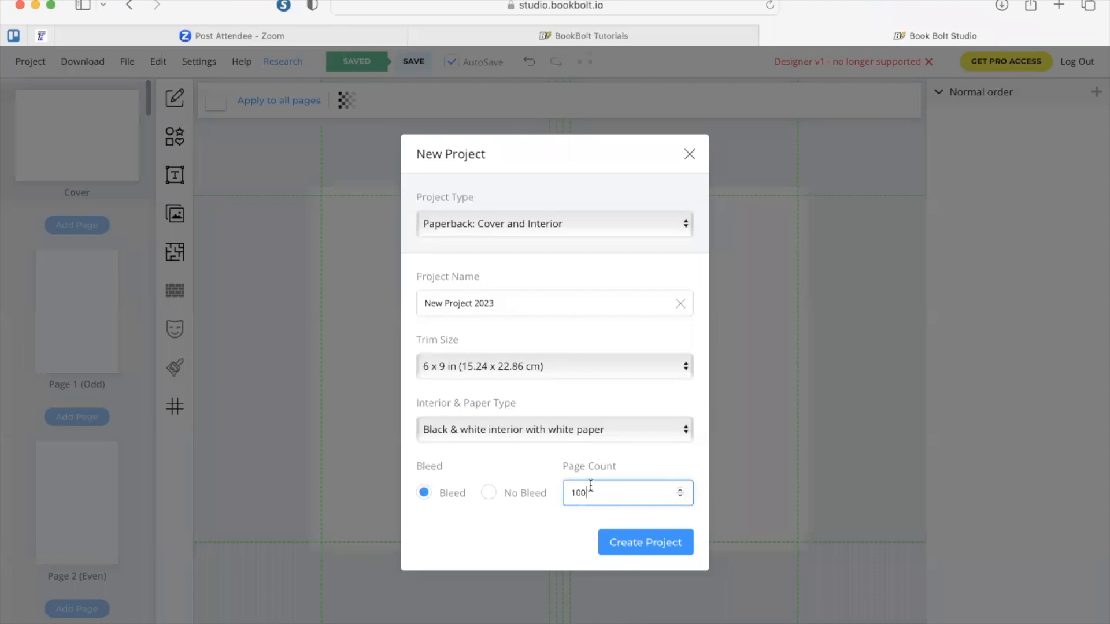
left_click(659, 546)
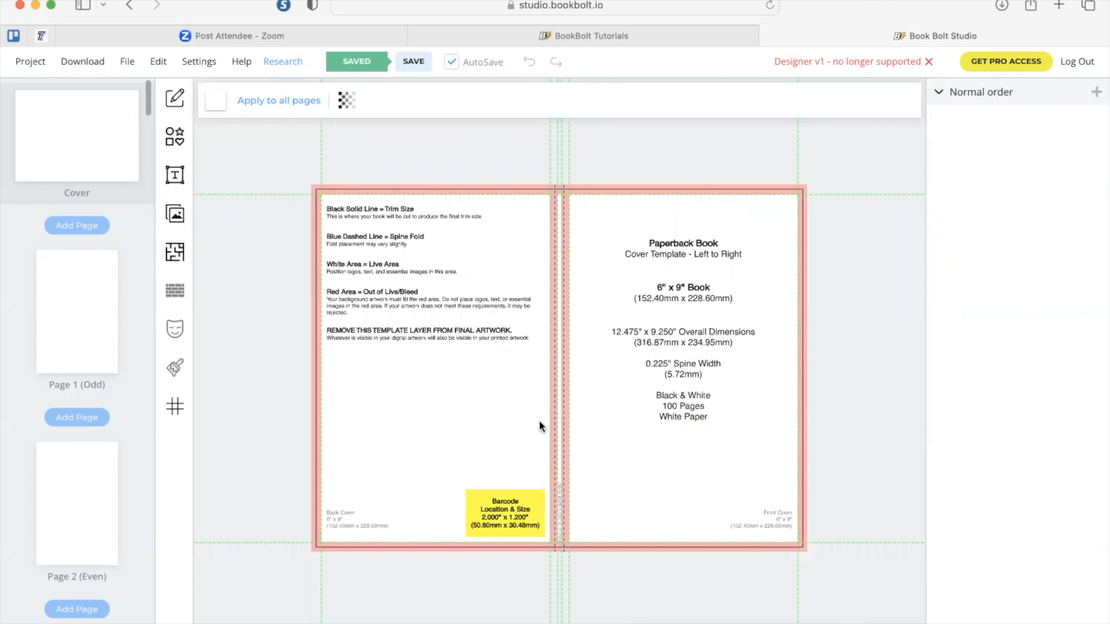
Step: Hide the cover template guide on the book cover
left_click(345, 102)
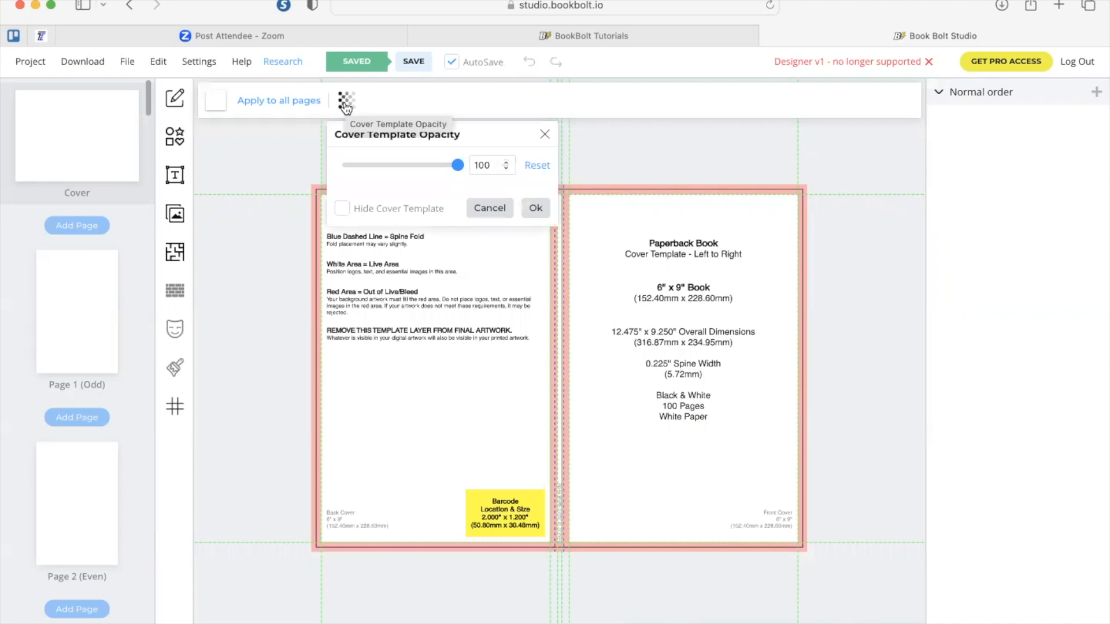
left_click(342, 209)
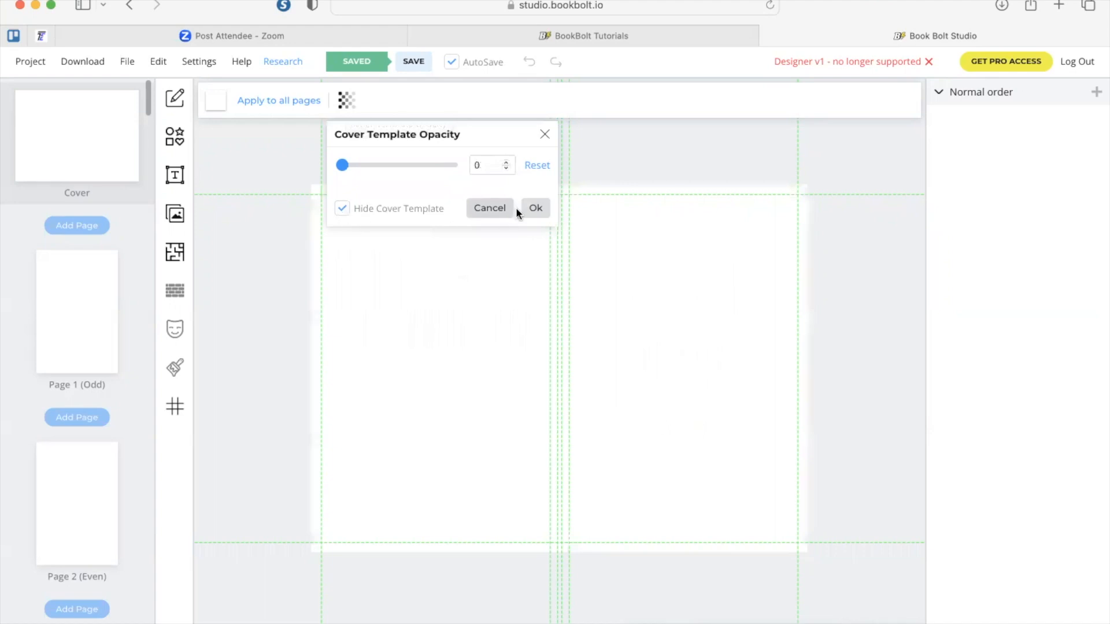
left_click(533, 208)
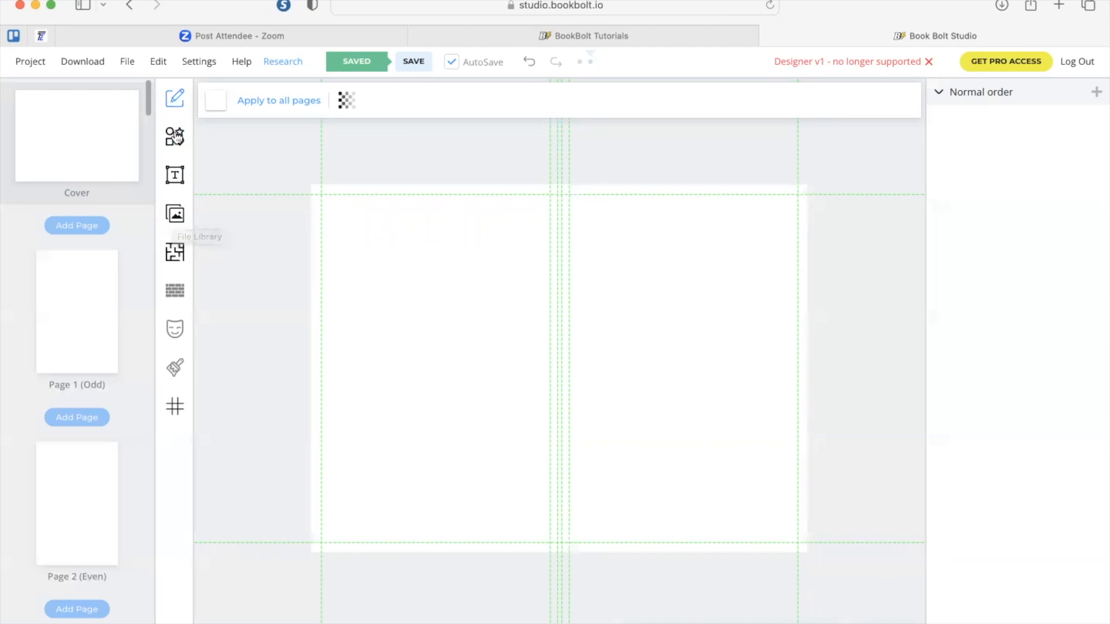
Step: Look through the image sources in the file library, including the Pixabay and Unsplash collections
left_click(173, 217)
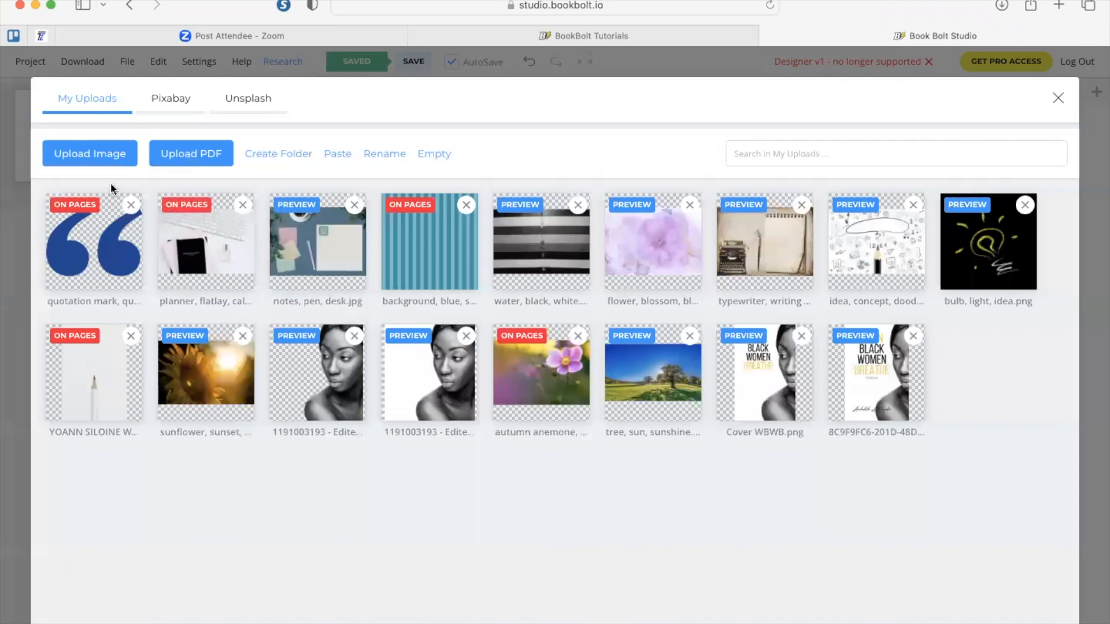
left_click(172, 104)
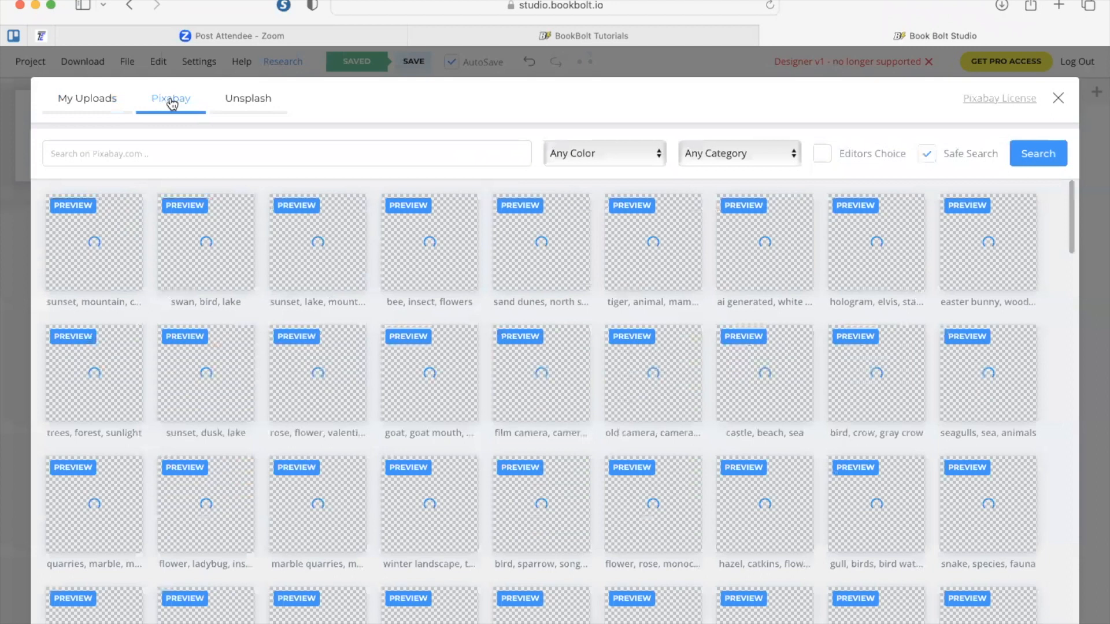
left_click(265, 102)
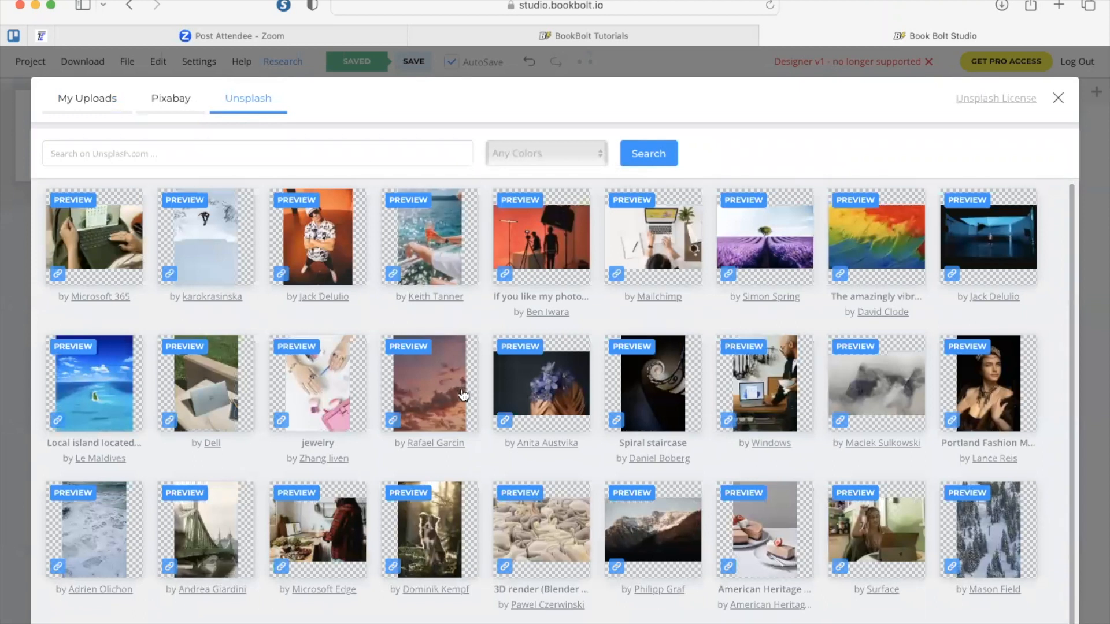
left_click(180, 107)
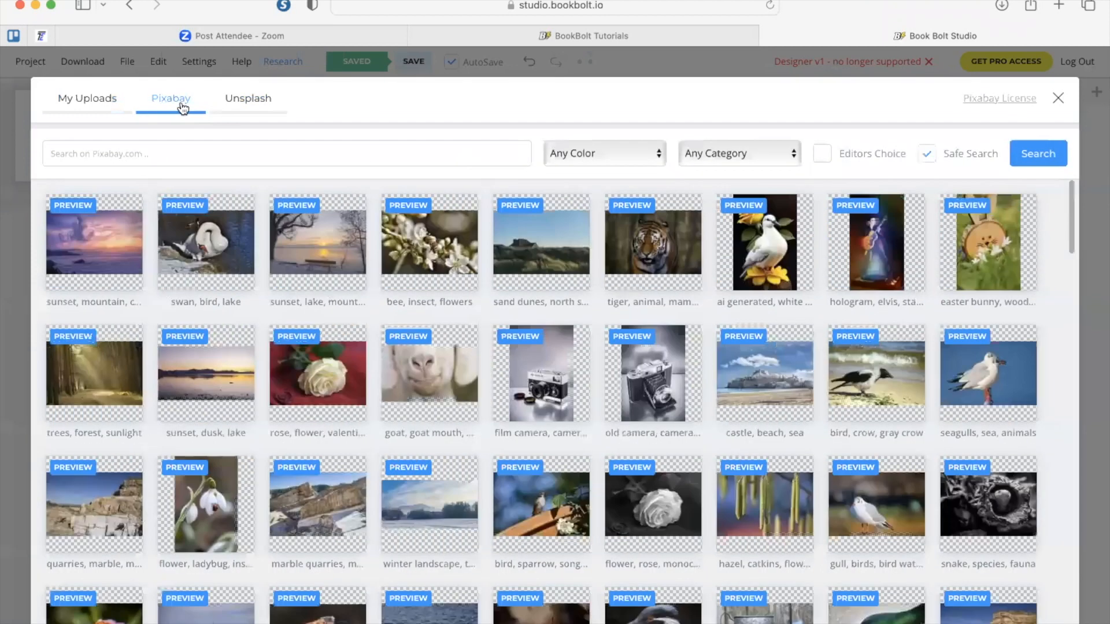
scroll(562, 503, "down", 7)
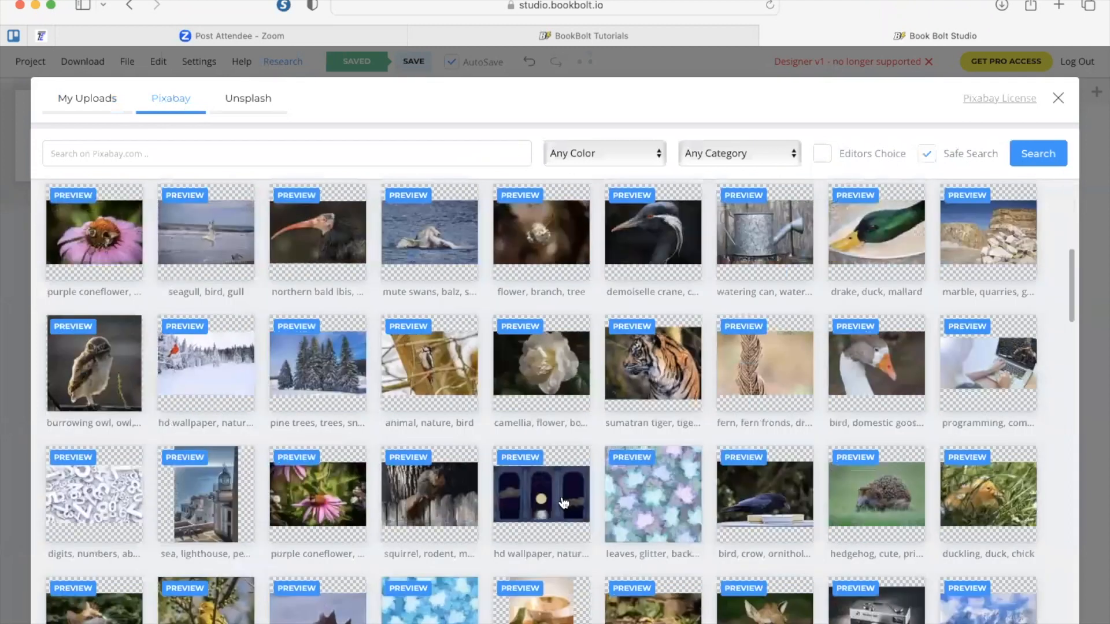
scroll(562, 502, "down", 5)
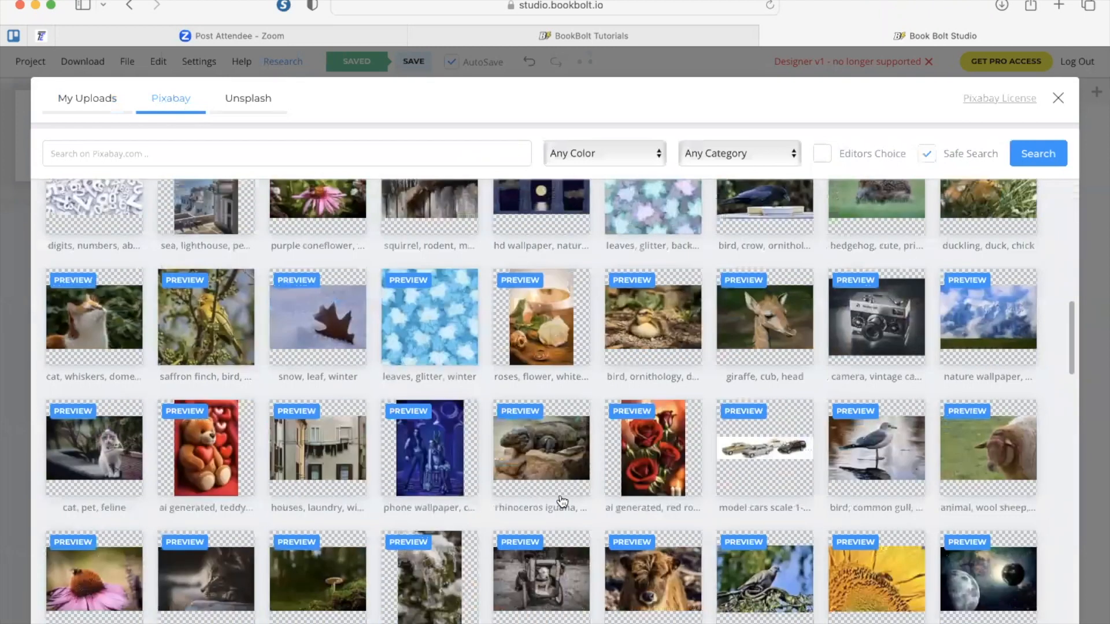
scroll(562, 501, "down", 5)
scroll(562, 501, "up", 10)
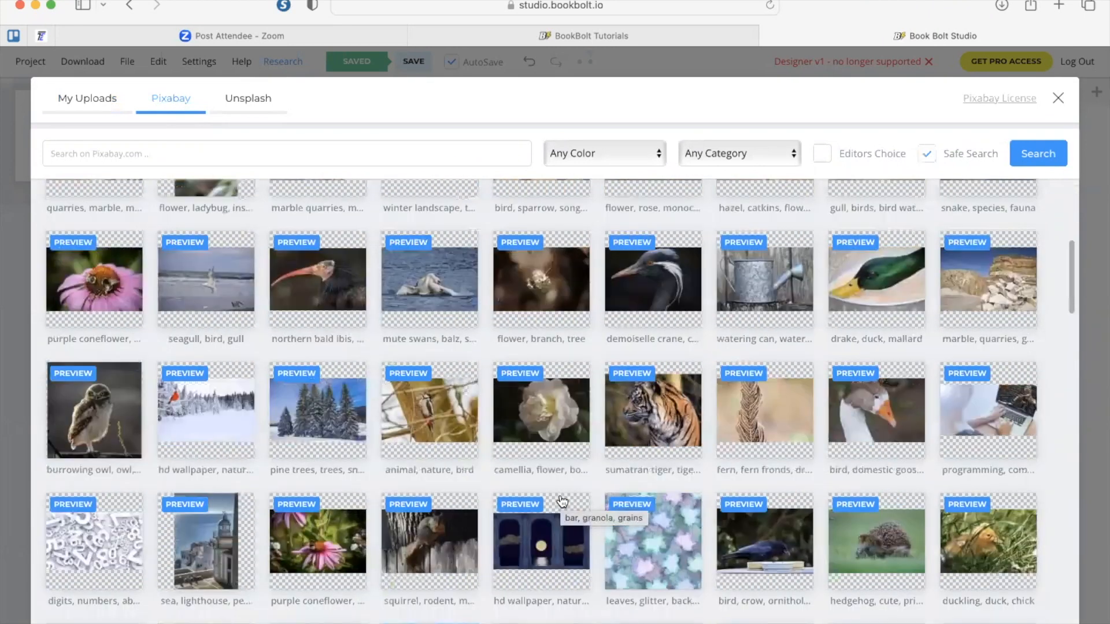
scroll(562, 500, "up", 7)
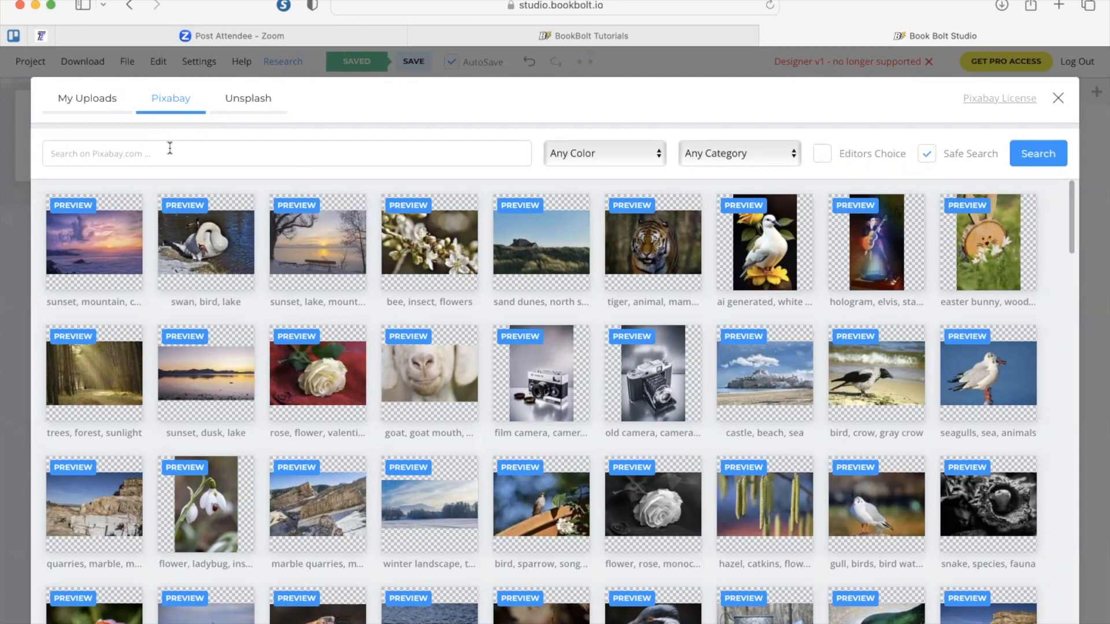
Step: Place the uploaded autumn anemone image on the cover and enlarge it to fill both the front and back
left_click(86, 100)
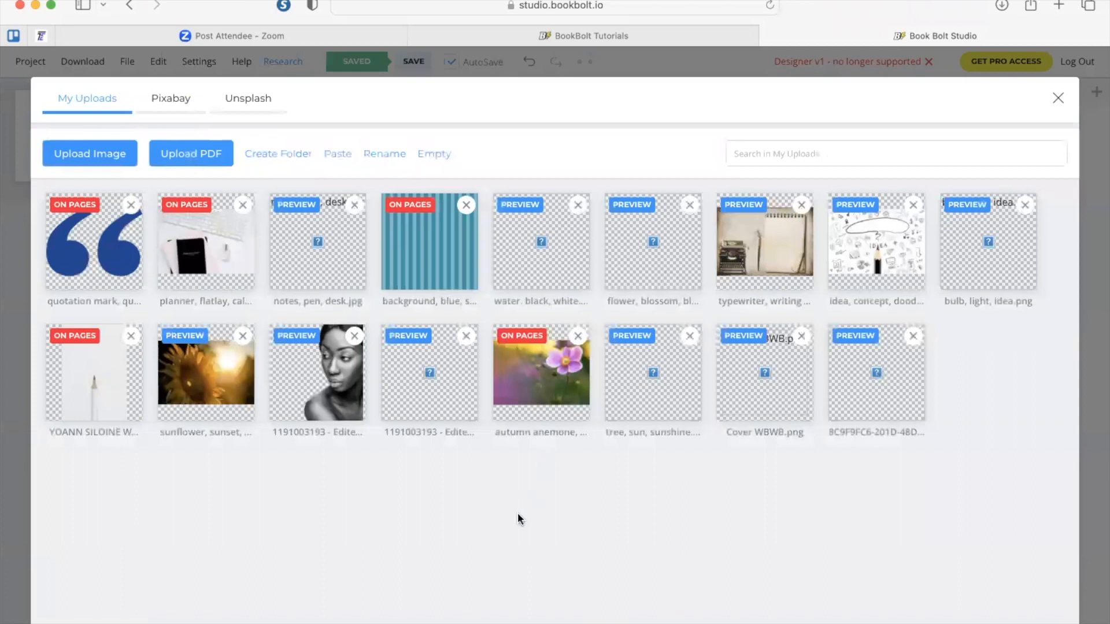
left_click(549, 386)
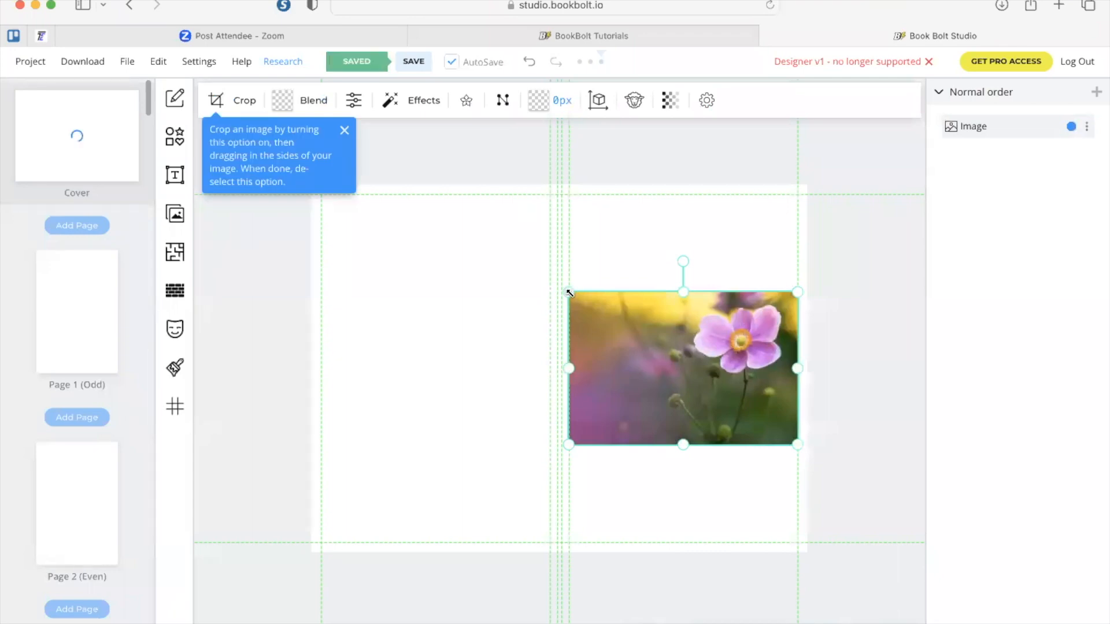
left_click_drag(569, 292, 199, 203)
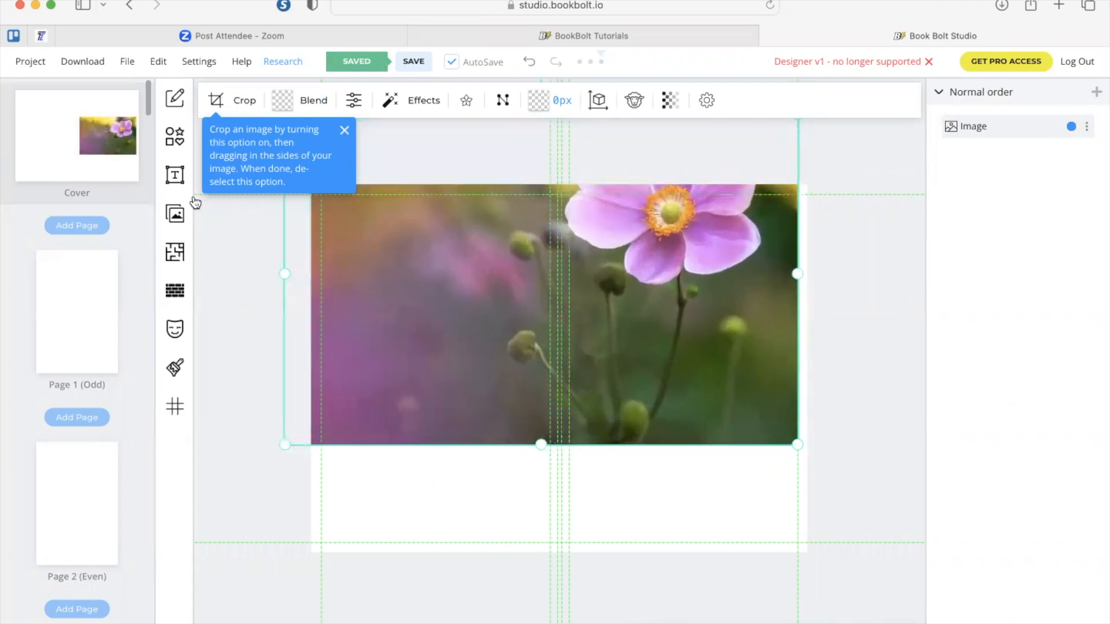
left_click_drag(798, 445, 965, 556)
left_click_drag(800, 408, 711, 482)
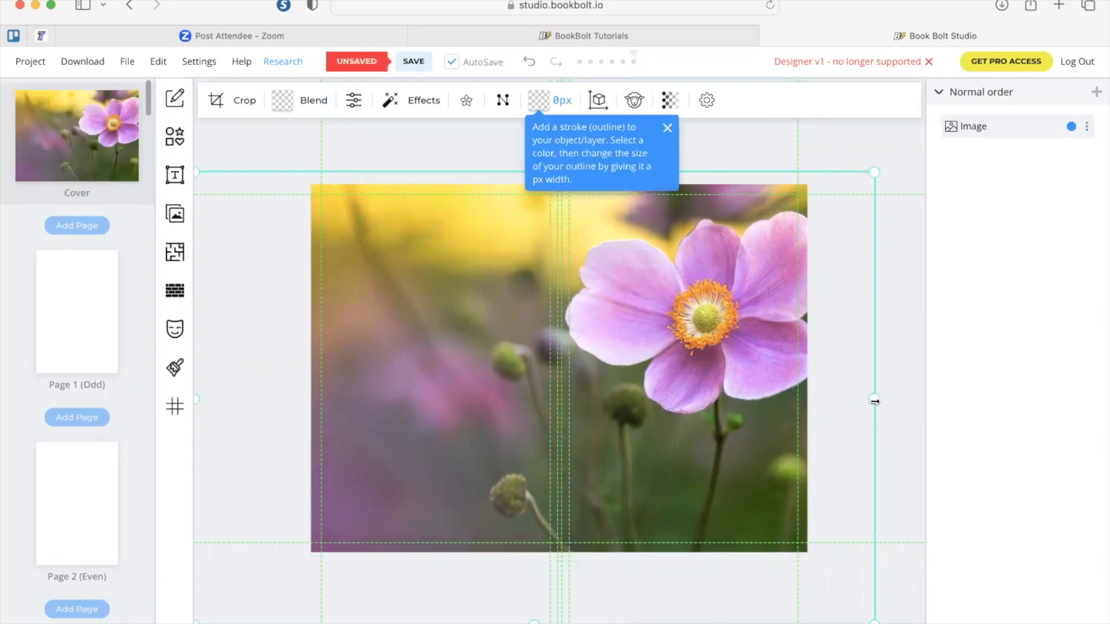
Step: Narrow the flower image slightly and shift it so the whole bloom fits on the front cover
left_click_drag(874, 402, 846, 404)
mouse_move(747, 416)
left_mouse_down()
mouse_move(763, 419)
mouse_move(752, 419)
left_mouse_up()
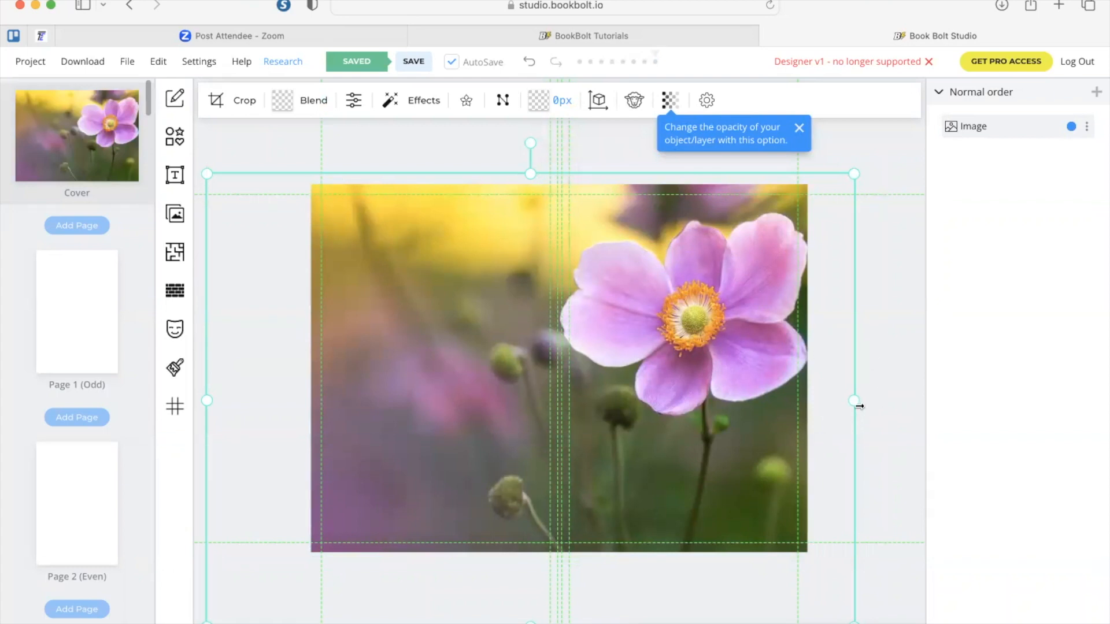
left_click_drag(853, 401, 845, 401)
mouse_move(840, 401)
left_mouse_down()
mouse_move(857, 401)
mouse_move(846, 401)
left_mouse_up()
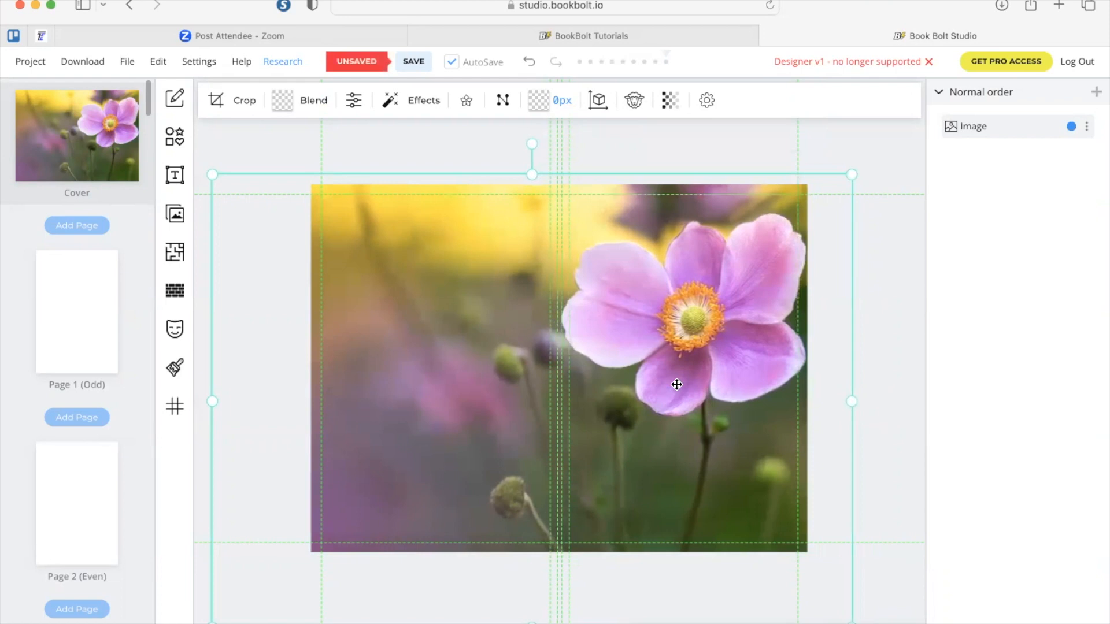
left_click_drag(677, 384, 676, 378)
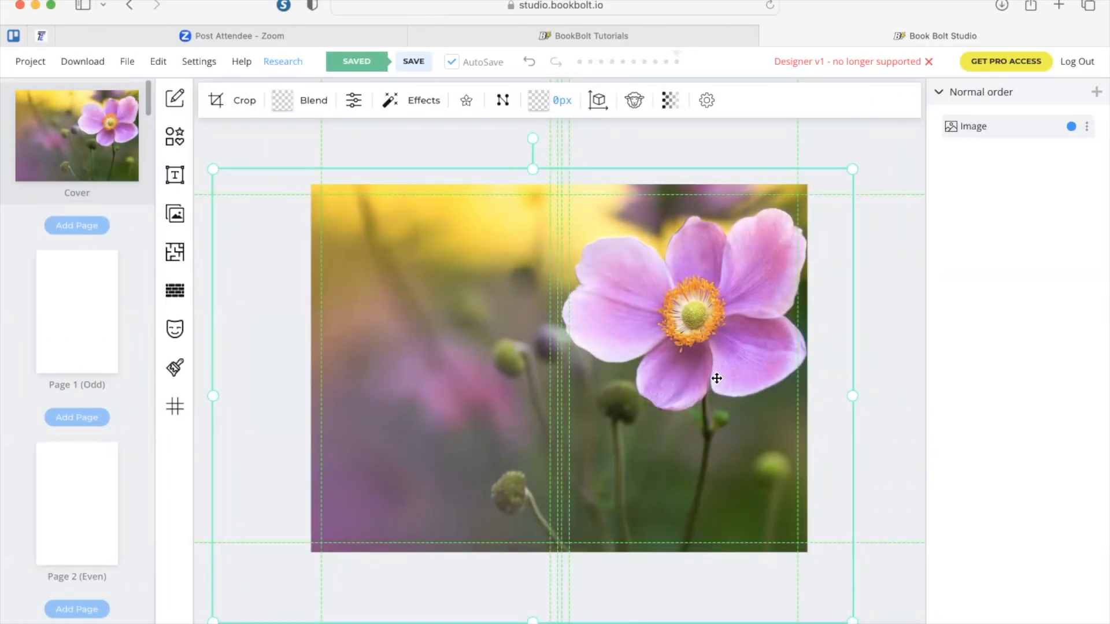
Step: Add a Heading text element and place it on the front cover below the flower
left_click(174, 178)
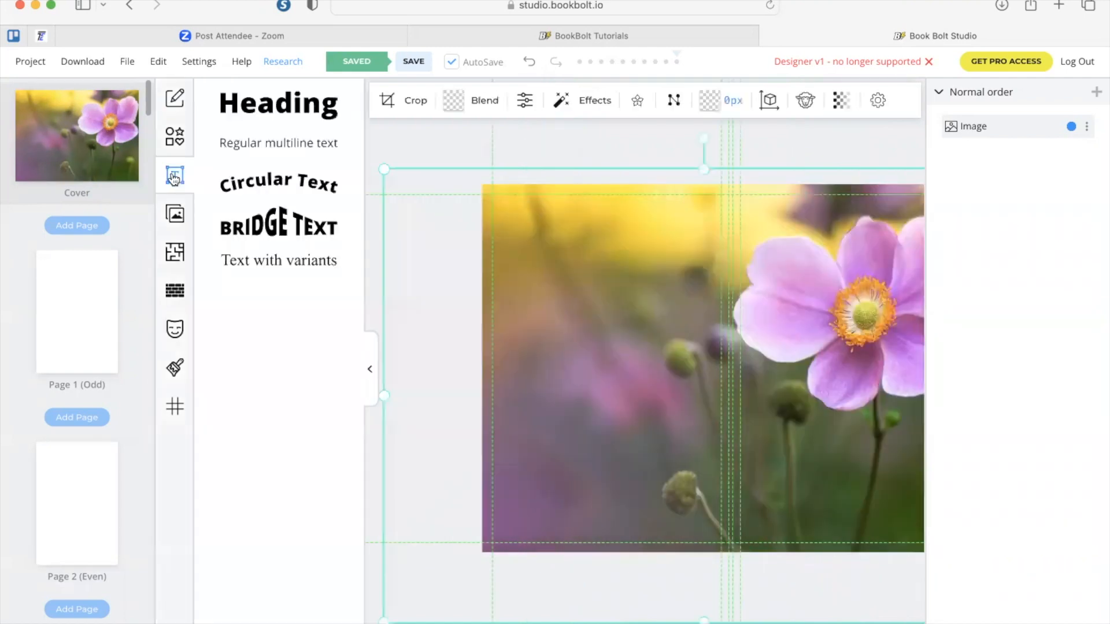
left_click(299, 114)
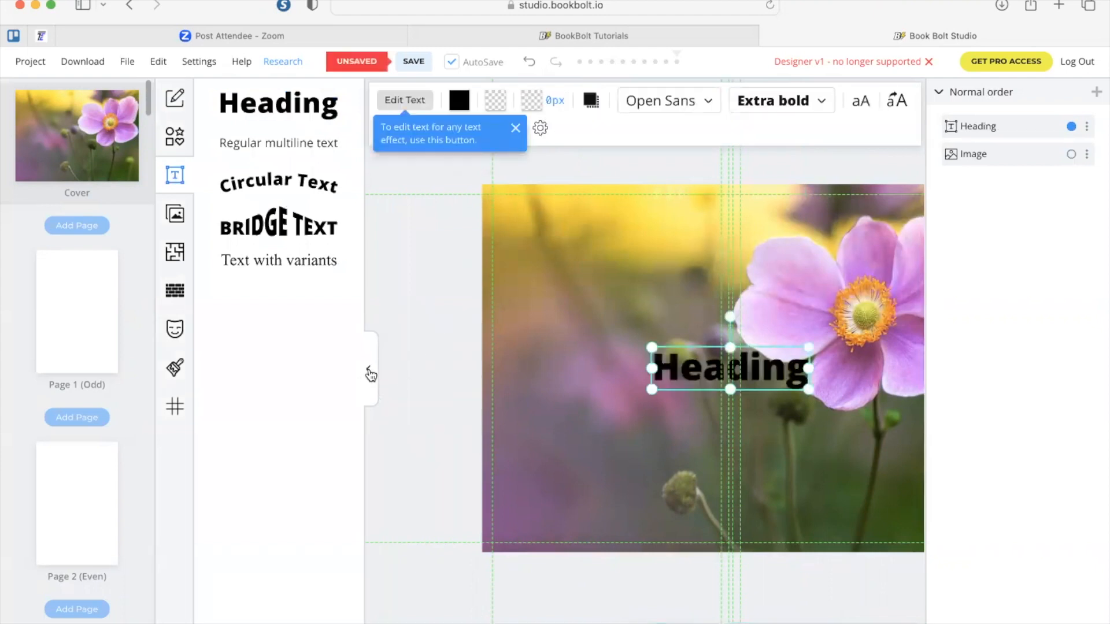
left_click(368, 372)
left_click_drag(570, 383, 695, 475)
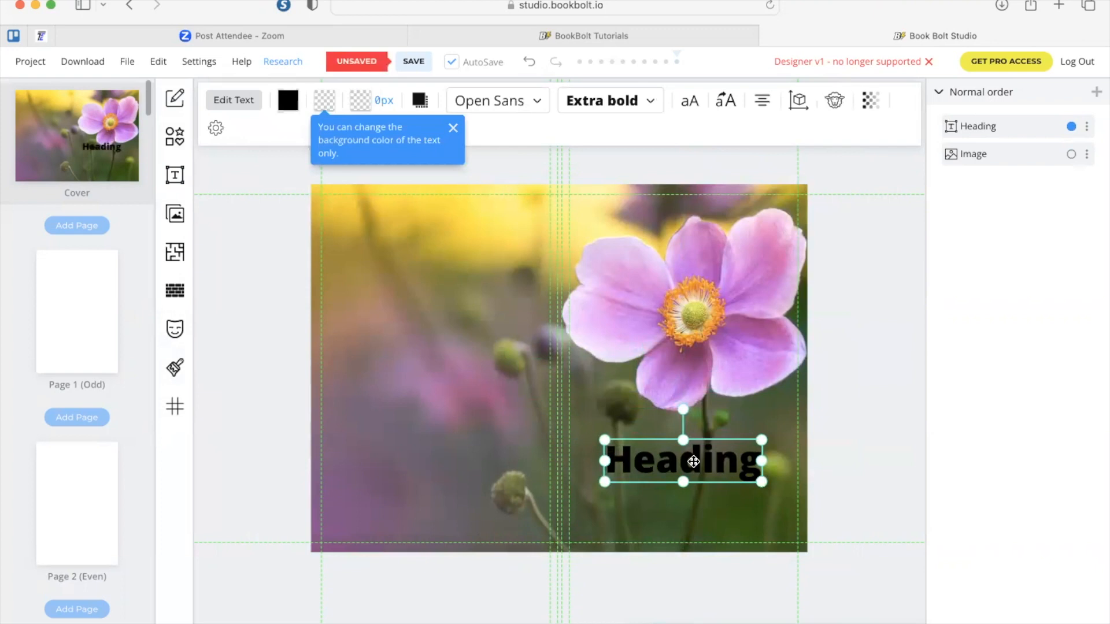
Step: Replace the front cover heading's placeholder text with "Prayer Journal"
left_click(693, 462)
left_click(612, 460)
left_click_drag(612, 459, 757, 467)
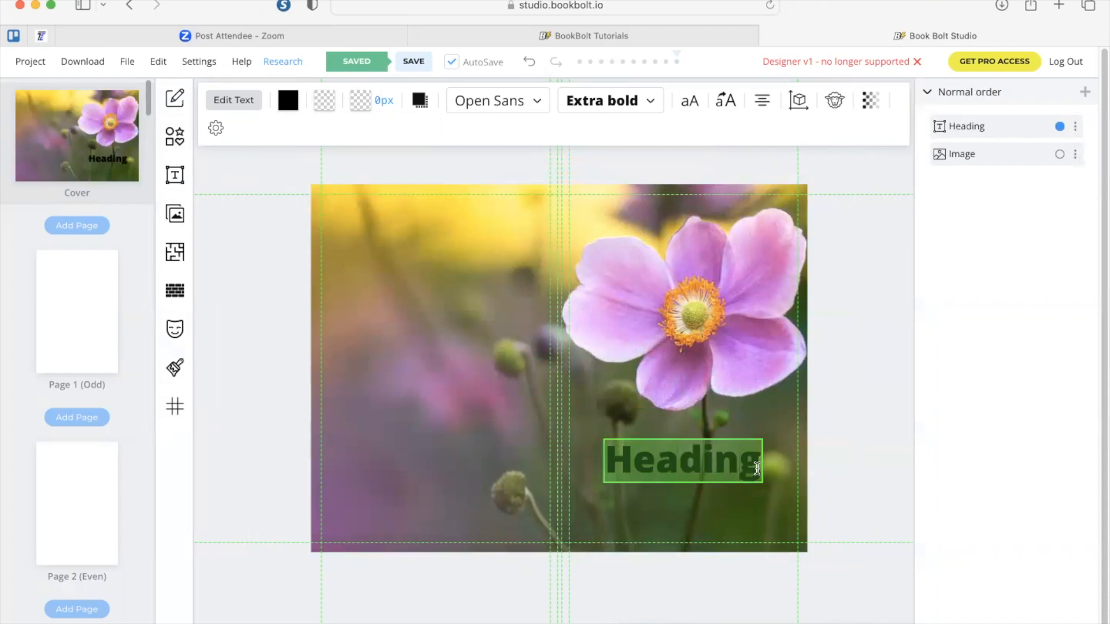
type("Pray")
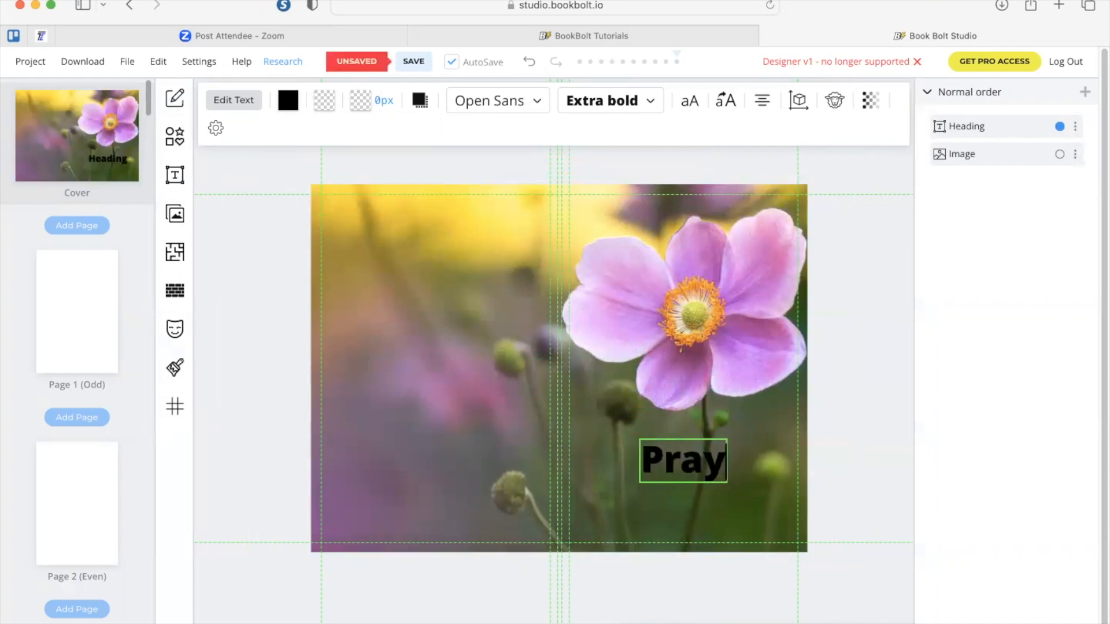
type("er Journa")
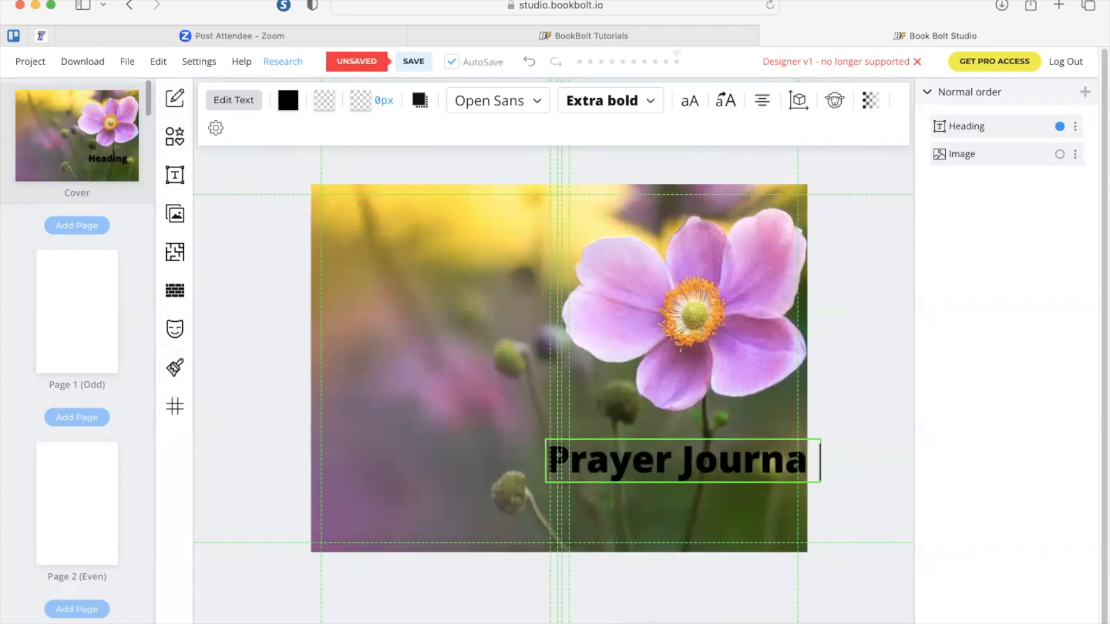
key("BackSpace")
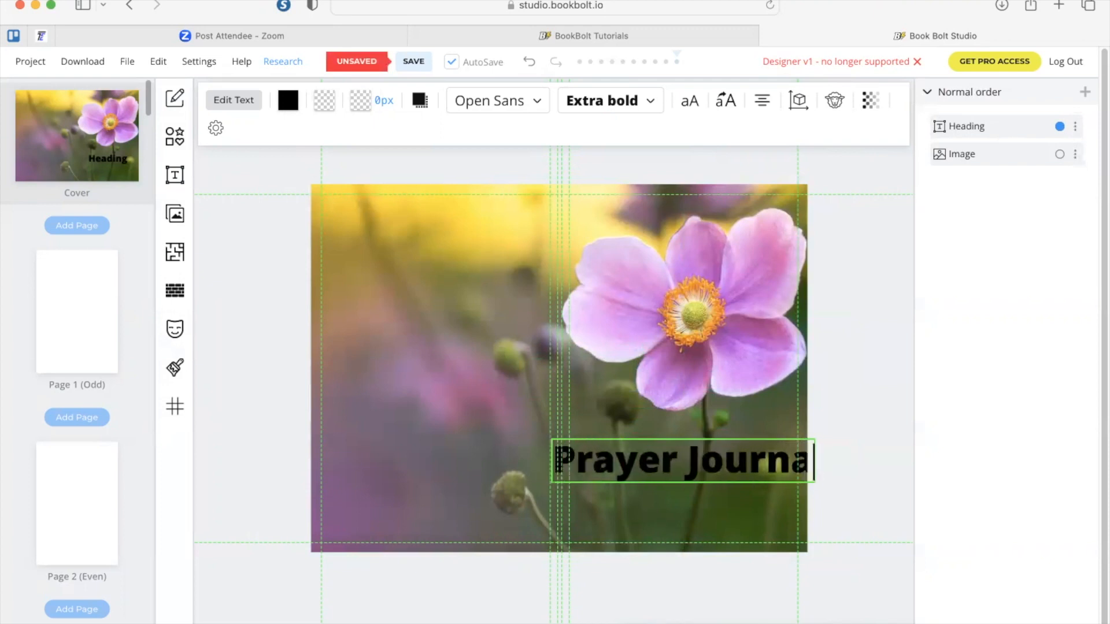
type("l")
Step: Reduce the font size of the "Prayer Journal" title until it fits within the front cover guides
left_click(604, 459)
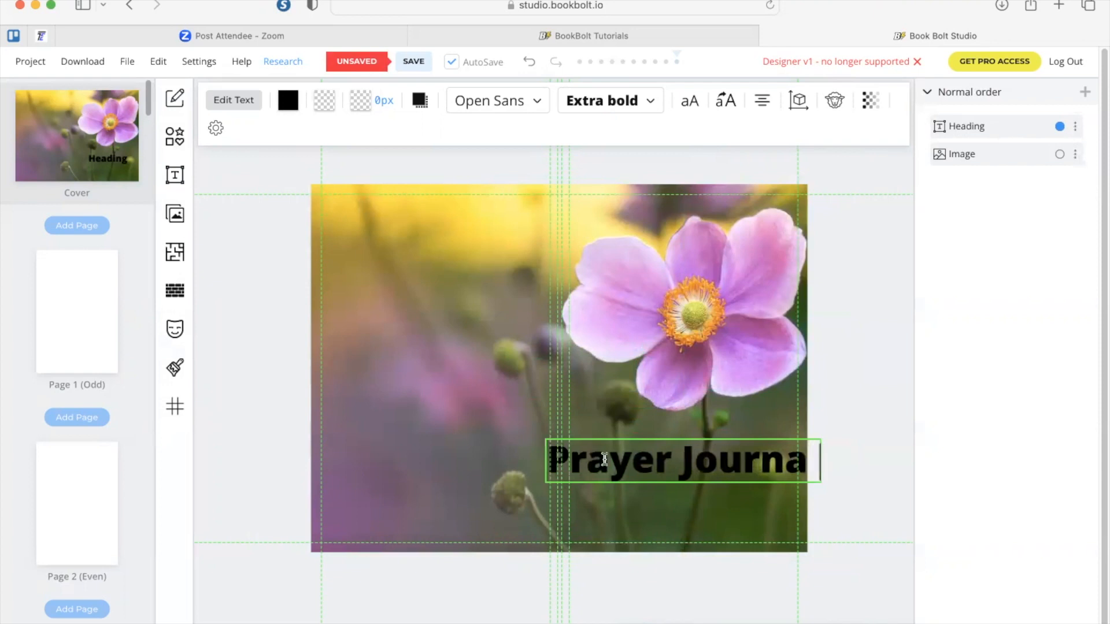
left_click_drag(547, 460, 812, 461)
double_click(812, 460)
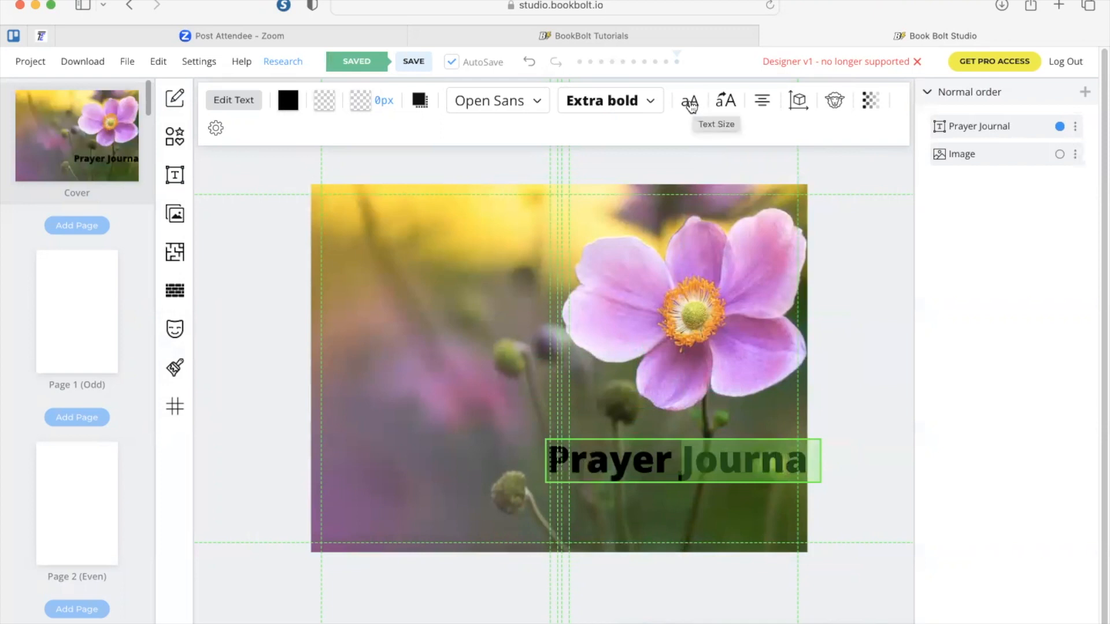
left_click_drag(550, 456, 803, 460)
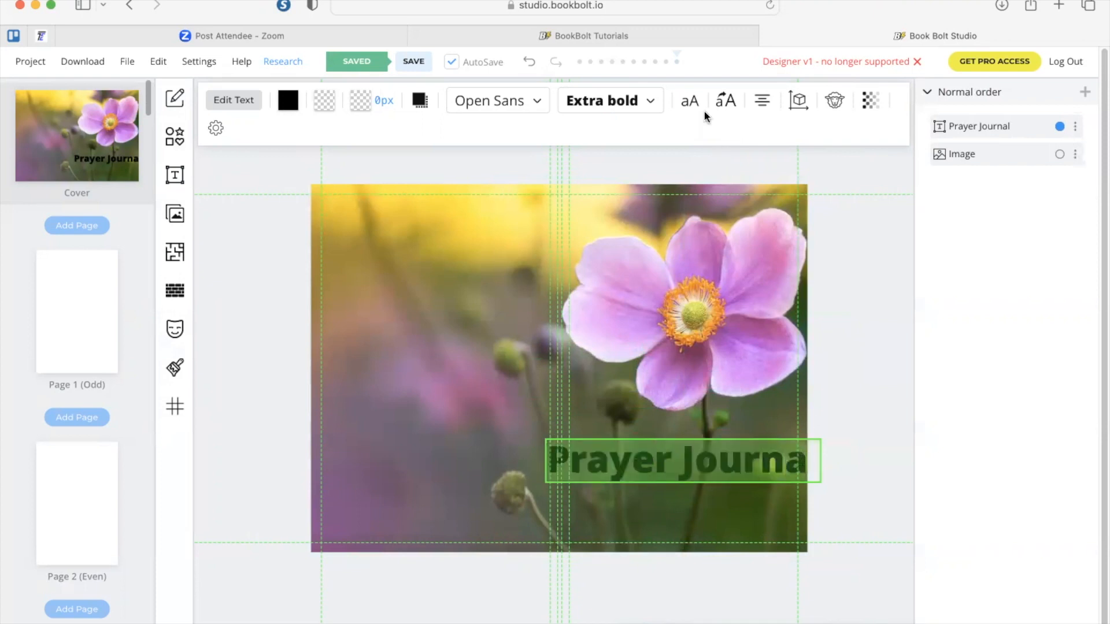
left_click(685, 100)
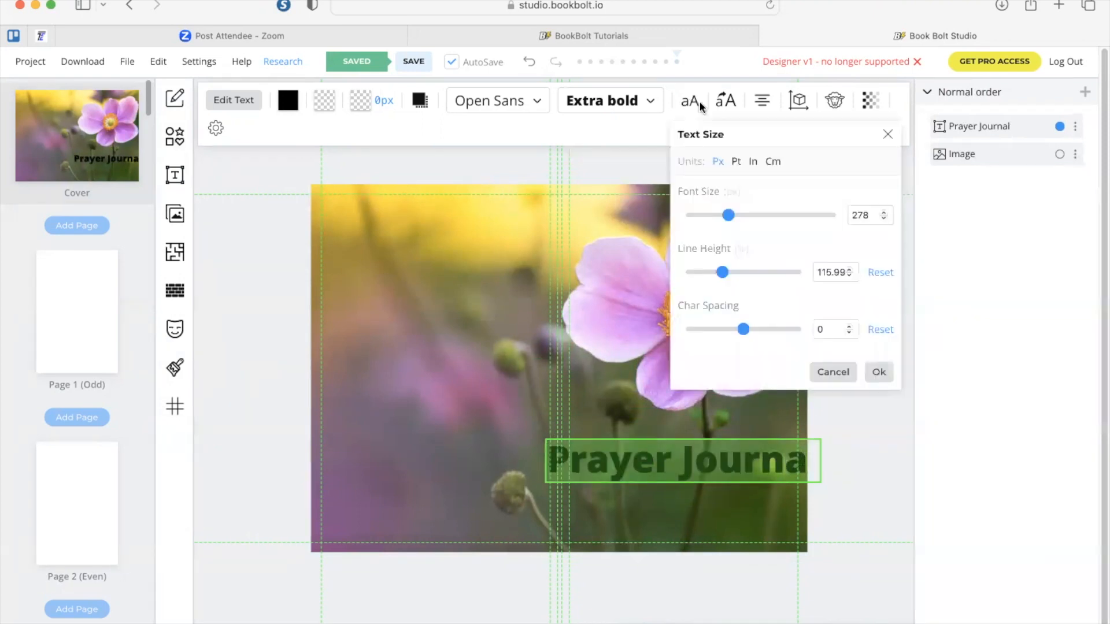
left_click_drag(729, 217, 717, 218)
left_click(786, 455)
left_click_drag(781, 457, 792, 458)
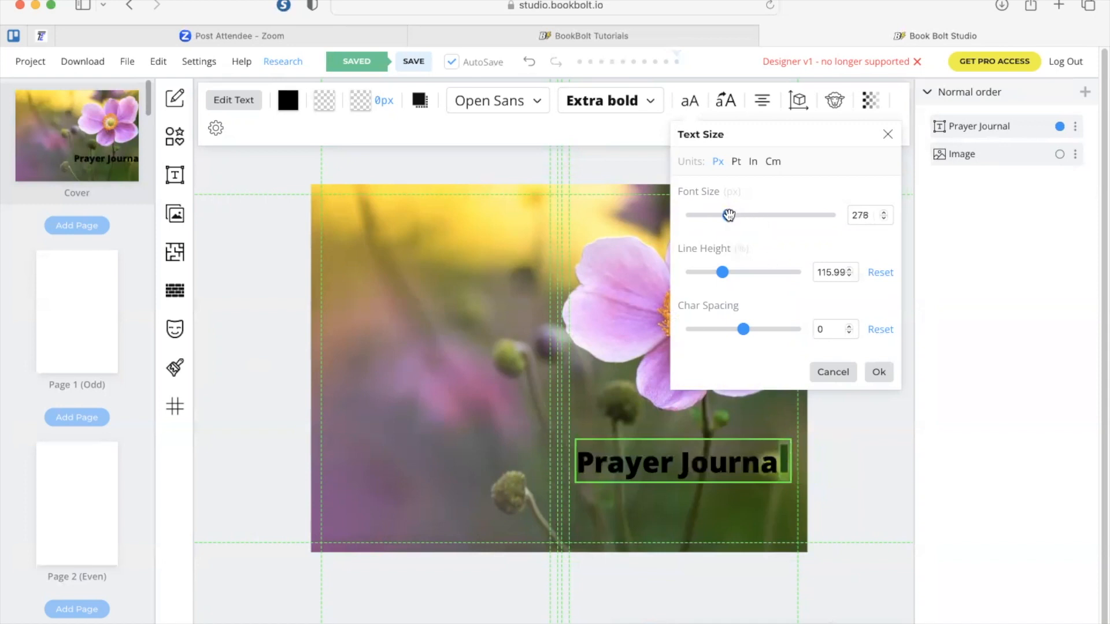
left_click_drag(729, 215, 714, 216)
left_click(704, 515)
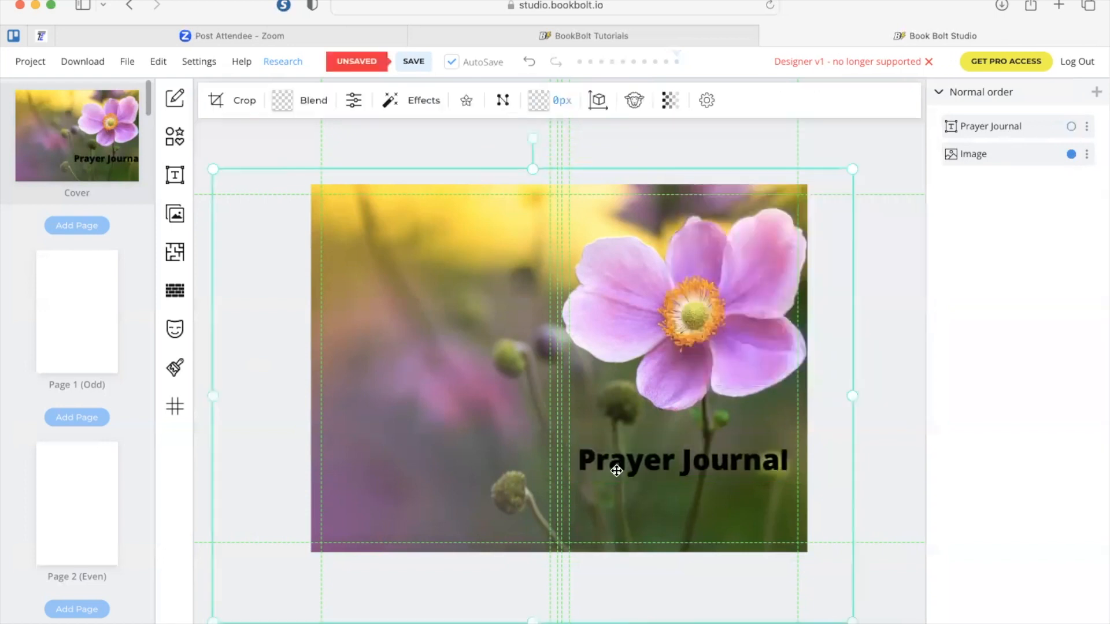
Step: Change the "Prayer Journal" title's text color to bright yellow-green, hex cced10
left_click(598, 469)
triple_click(599, 469)
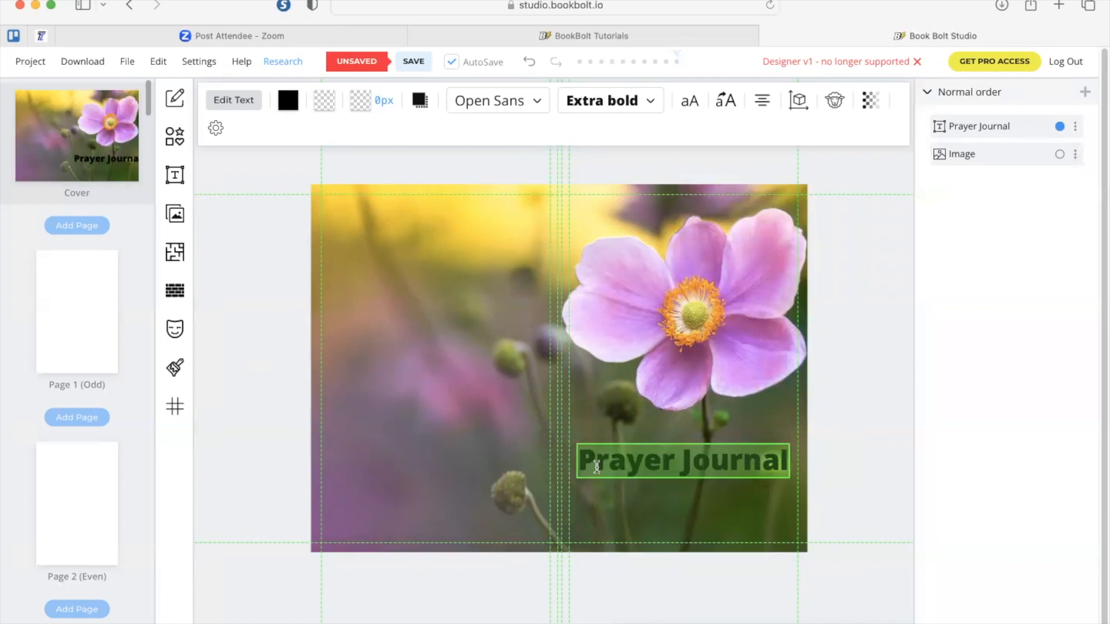
left_click(288, 104)
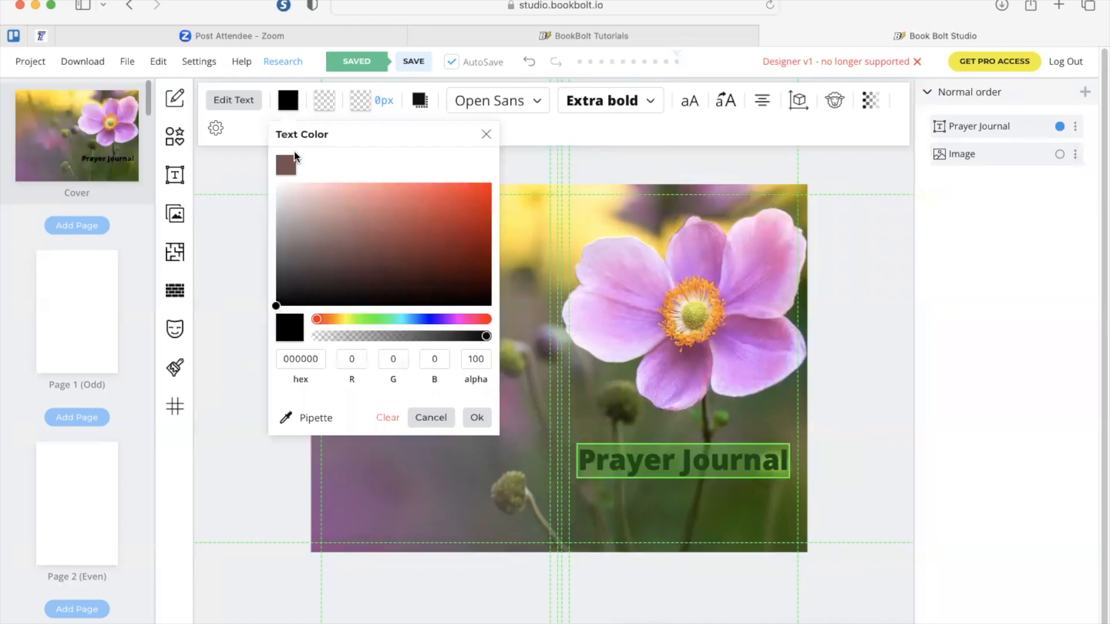
left_click(348, 318)
left_click_drag(348, 317, 344, 319)
left_click(477, 191)
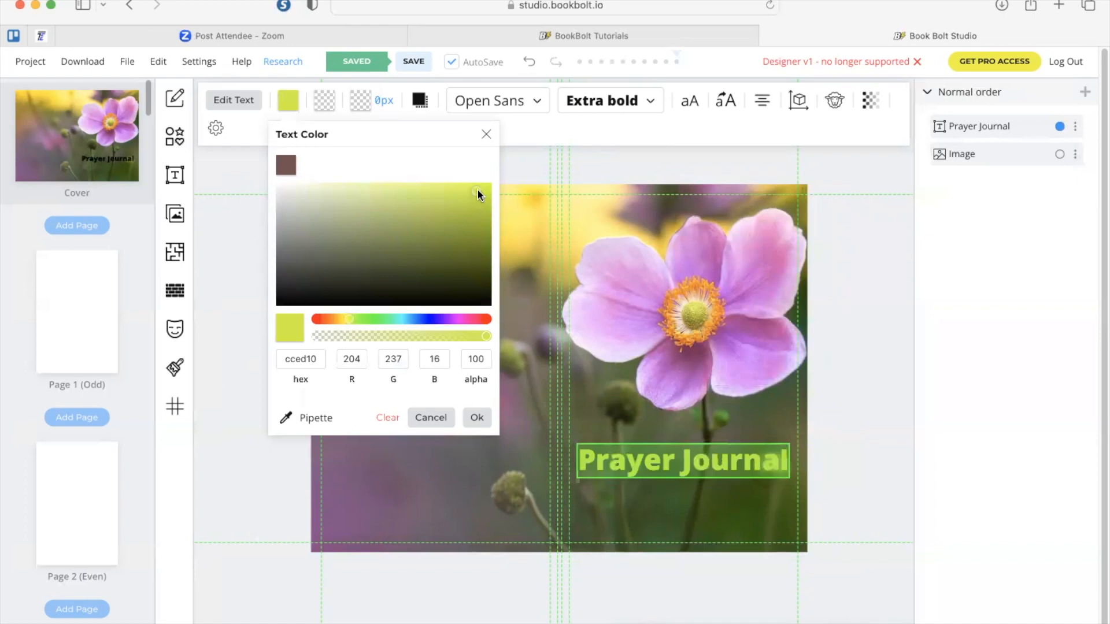
left_click(477, 417)
left_click(694, 500)
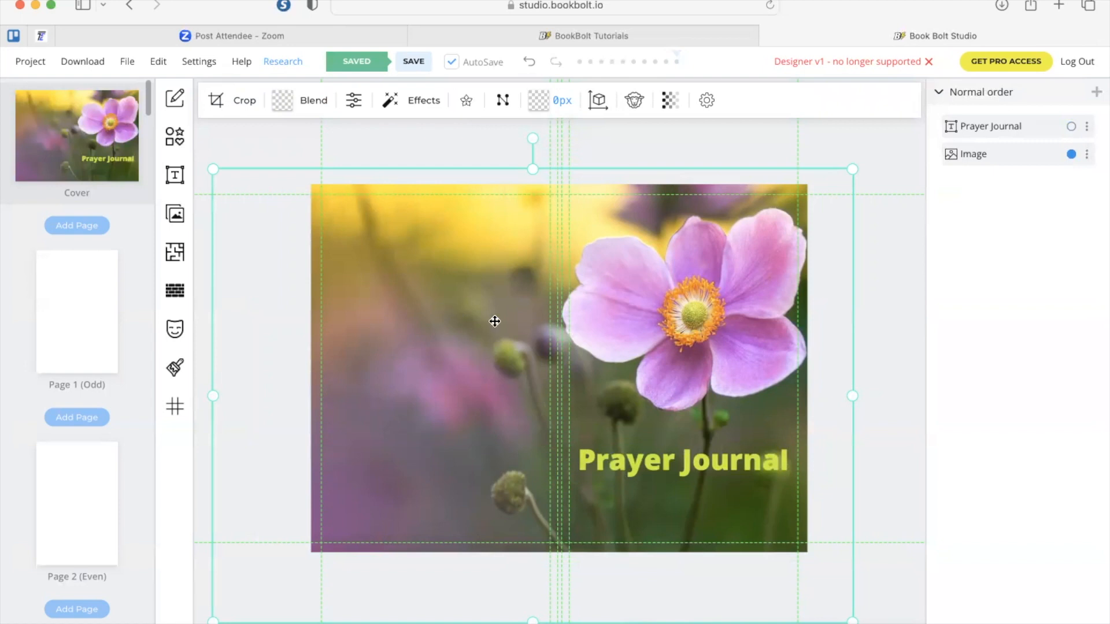
left_click(708, 464)
left_click(686, 463)
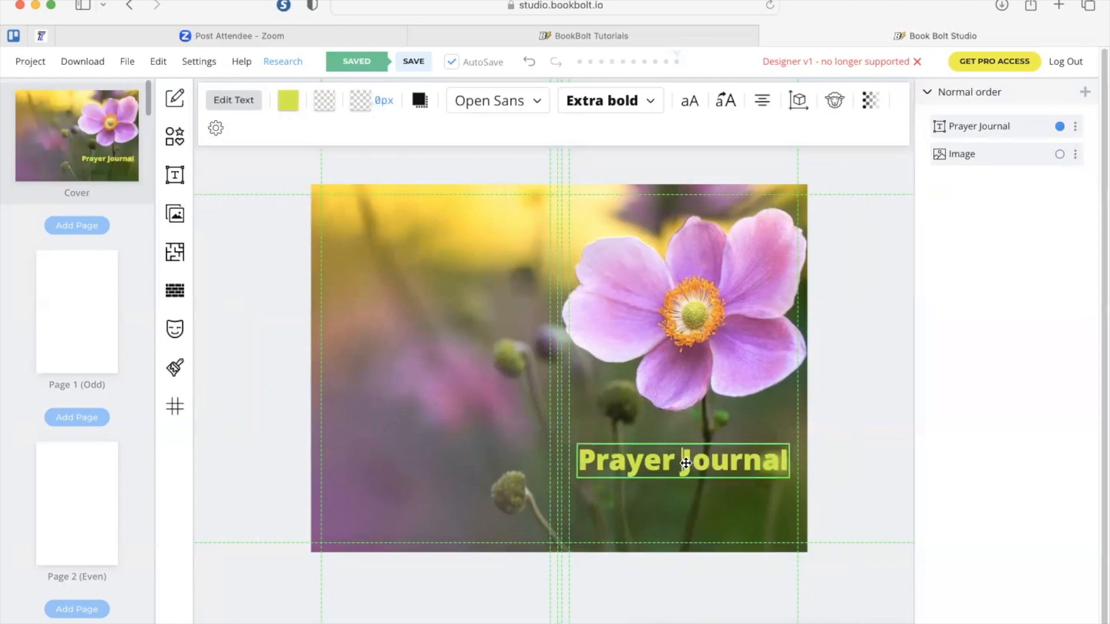
left_click(528, 350)
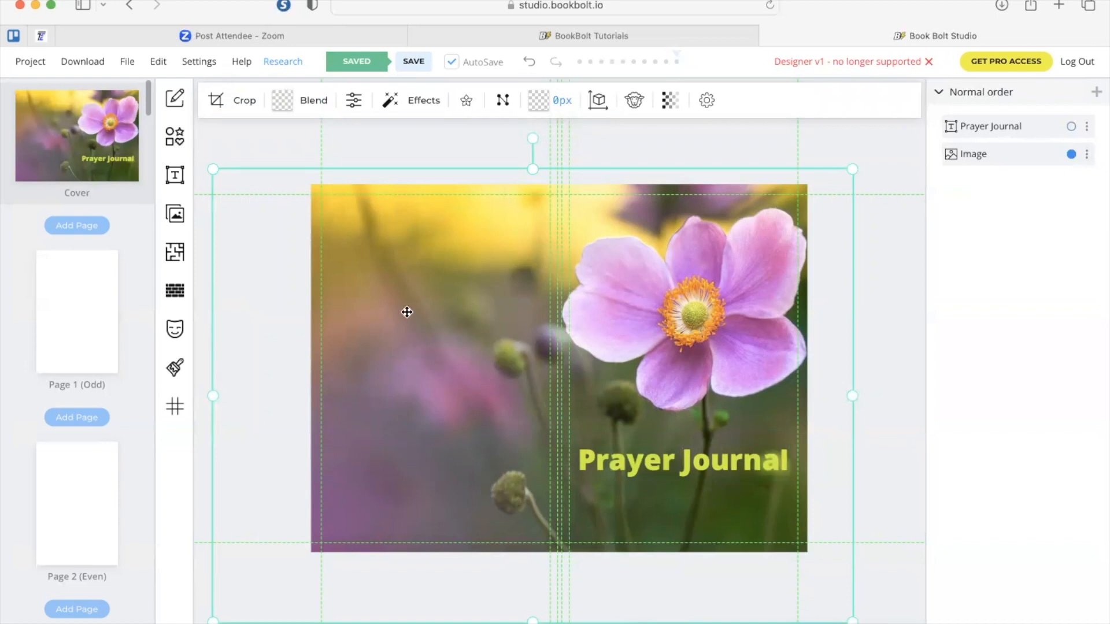
Step: Add a second Heading text element and place it on the upper part of the back cover
left_click(175, 175)
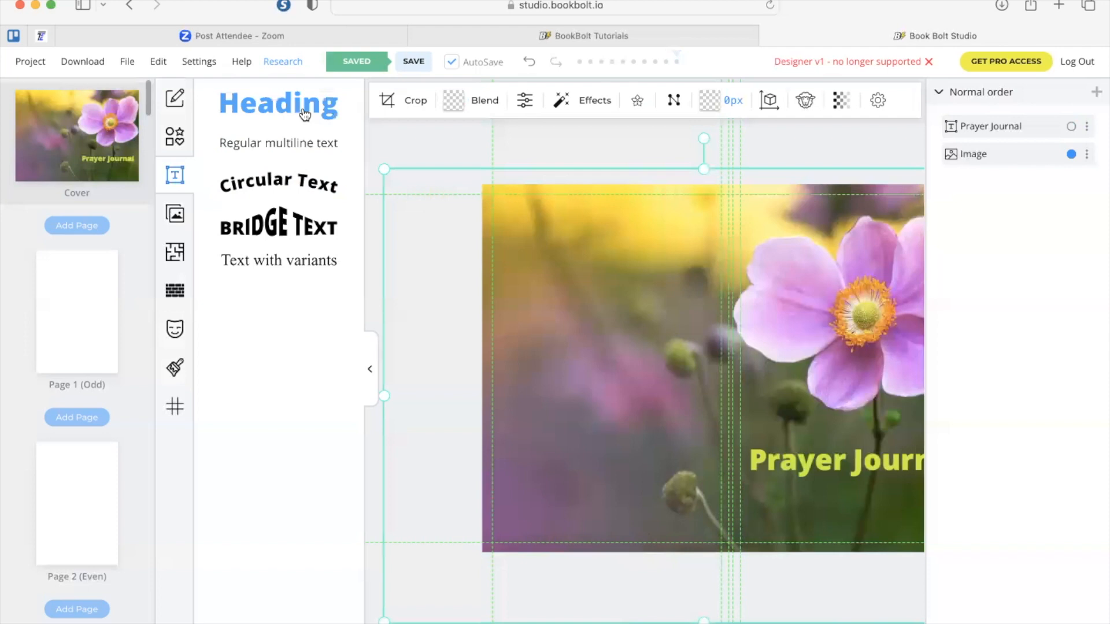
left_click_drag(310, 116, 600, 320)
left_click(277, 104)
left_click_drag(663, 366, 581, 286)
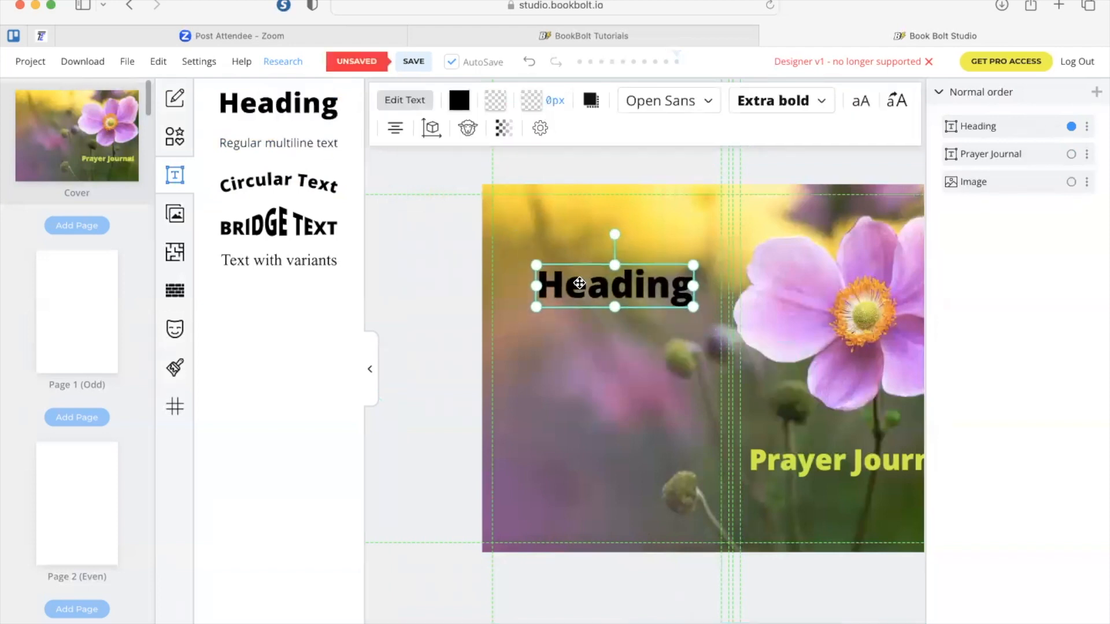
left_click(369, 369)
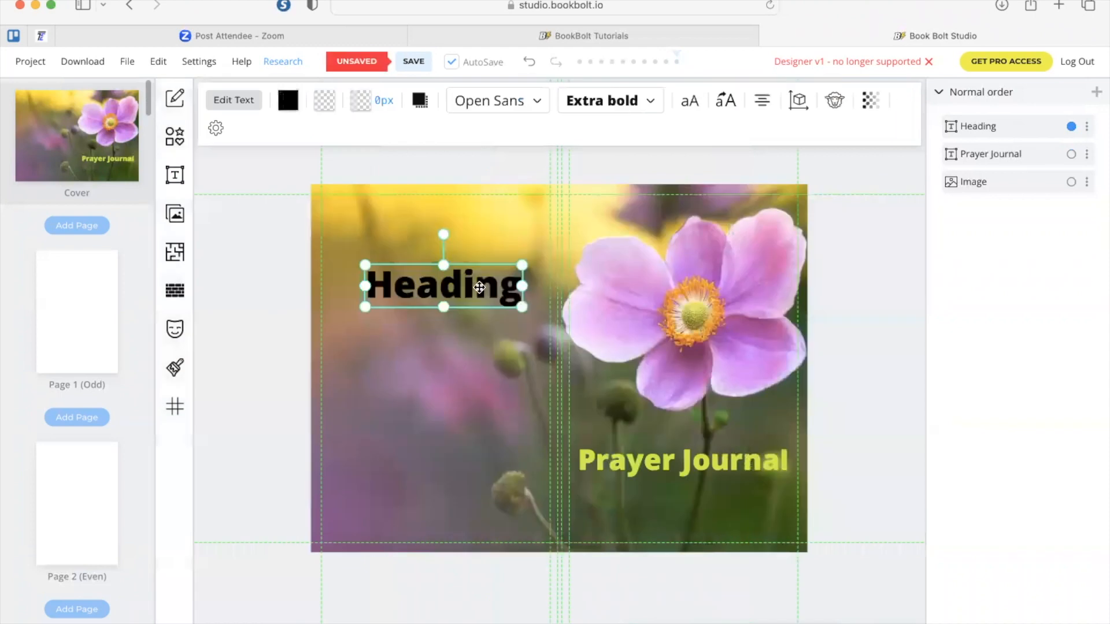
Step: Replace the back cover heading's placeholder text with "Prayer changes things"
double_click(479, 284)
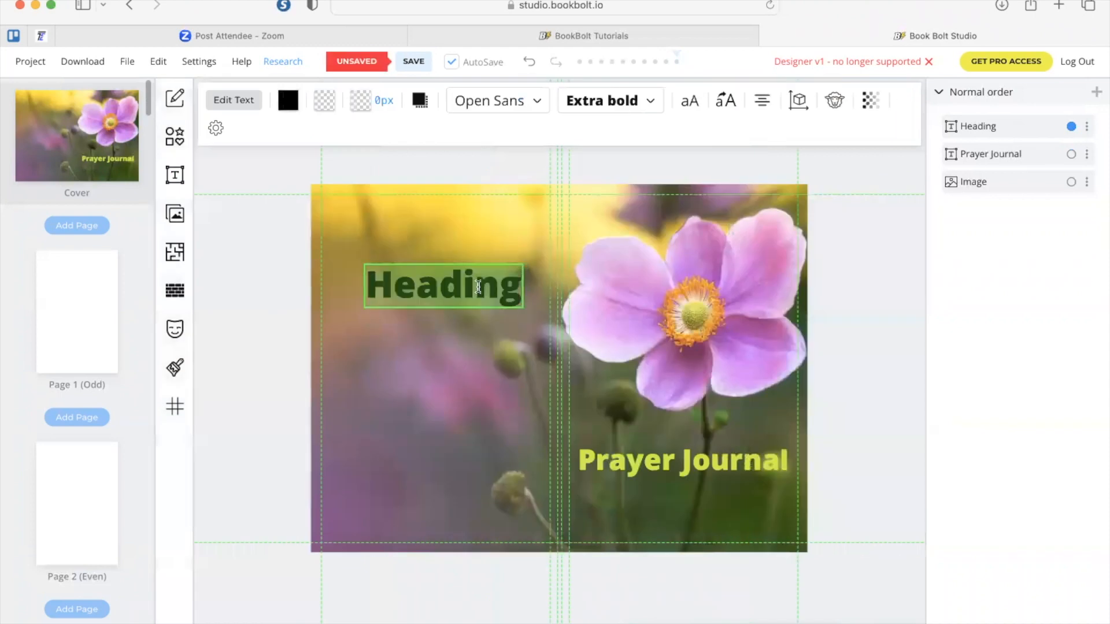
type("Pryaer")
key("BackSpace")
key("BackSpace")
key("BackSpace")
key("BackSpace")
type("ayer changes things")
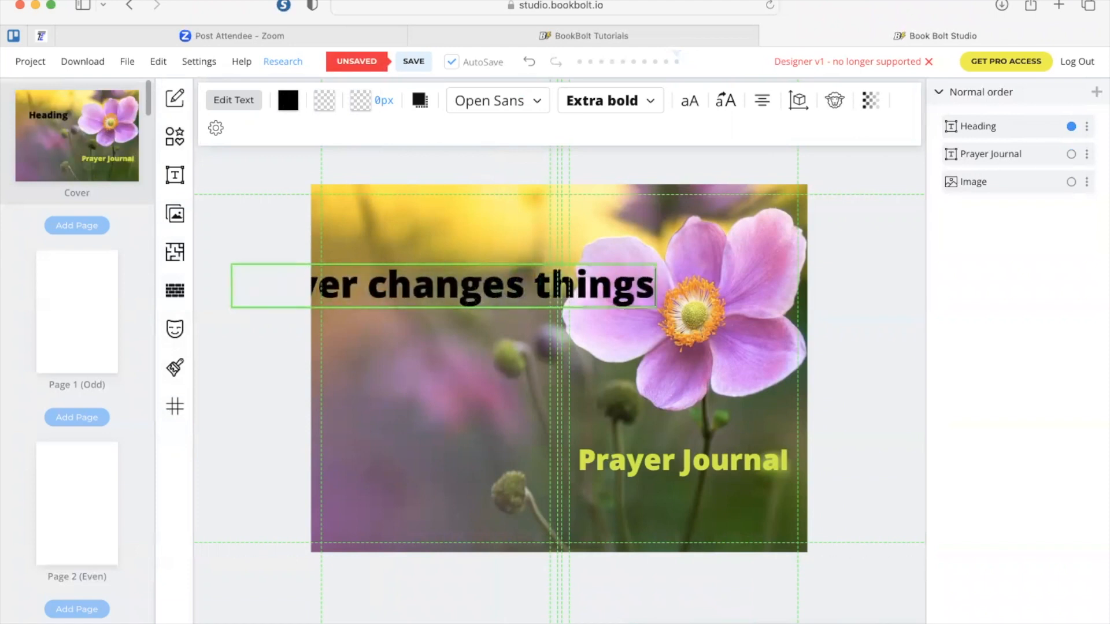
left_click(536, 284)
left_click(332, 273)
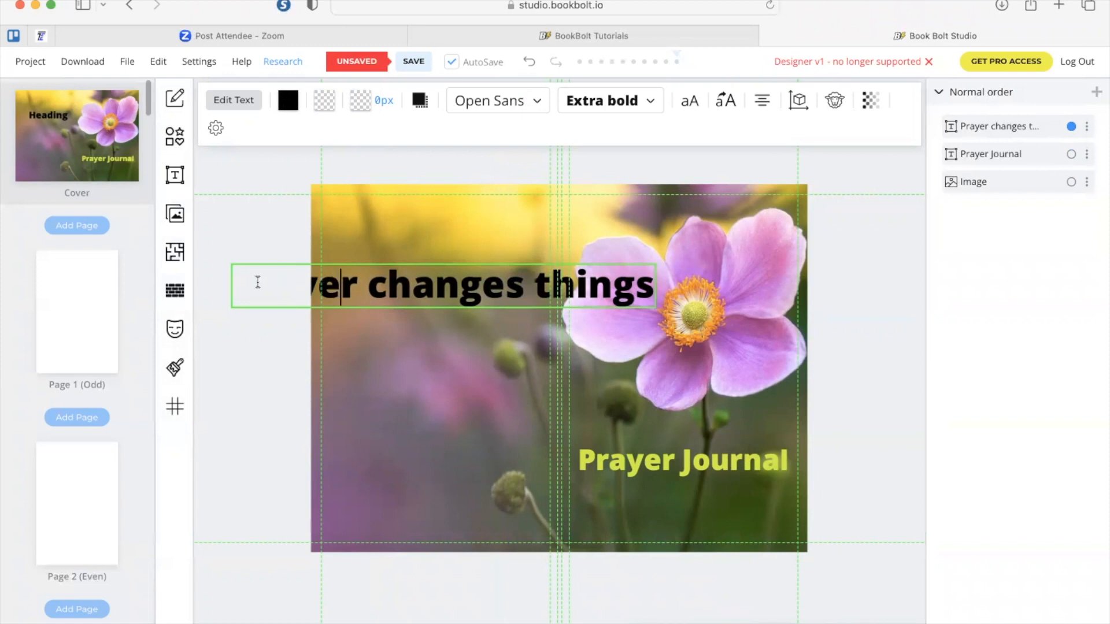
left_click(372, 349)
Step: Squeeze the "Prayer changes things" text to the back cover's width and break the line after "Prayer"
left_click(404, 282)
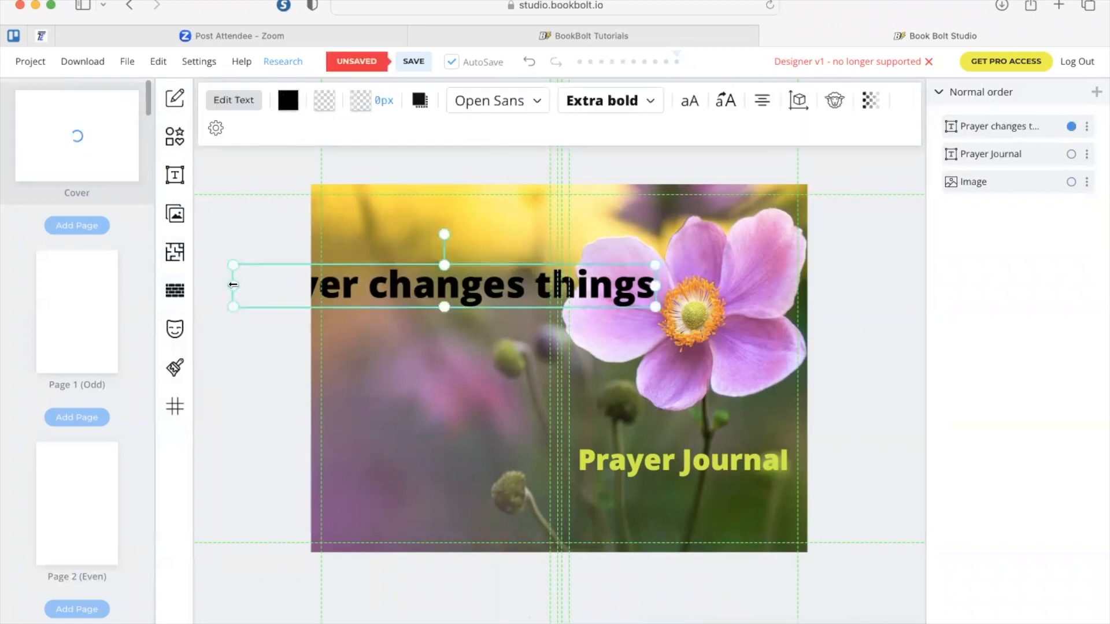
left_click_drag(233, 284, 354, 285)
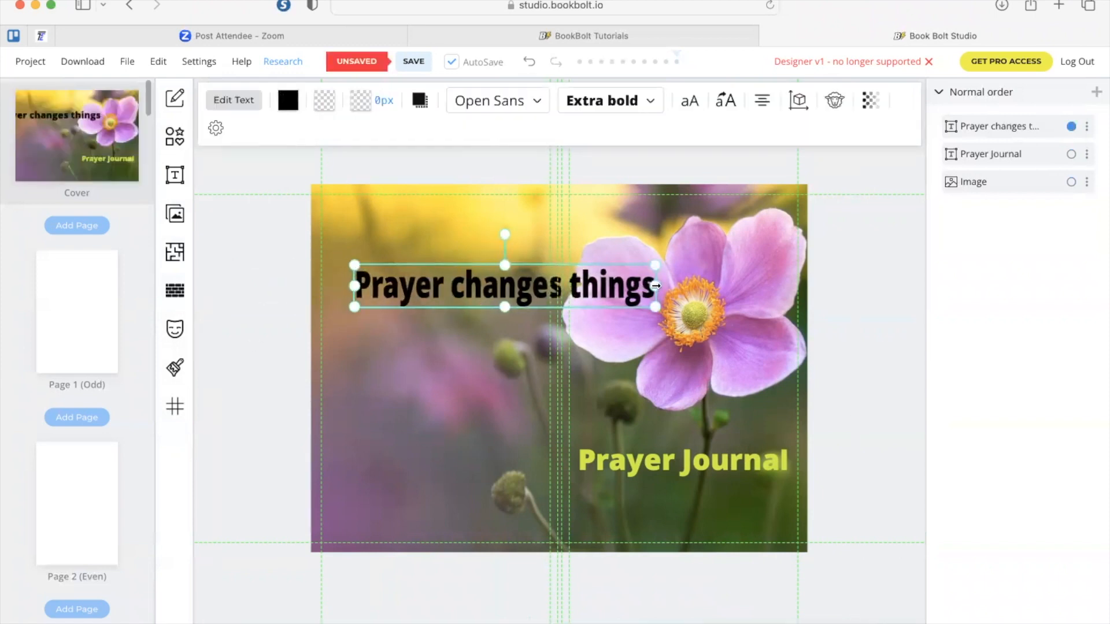
left_click_drag(656, 285, 544, 285)
left_click_drag(354, 307, 337, 316)
left_click(463, 287)
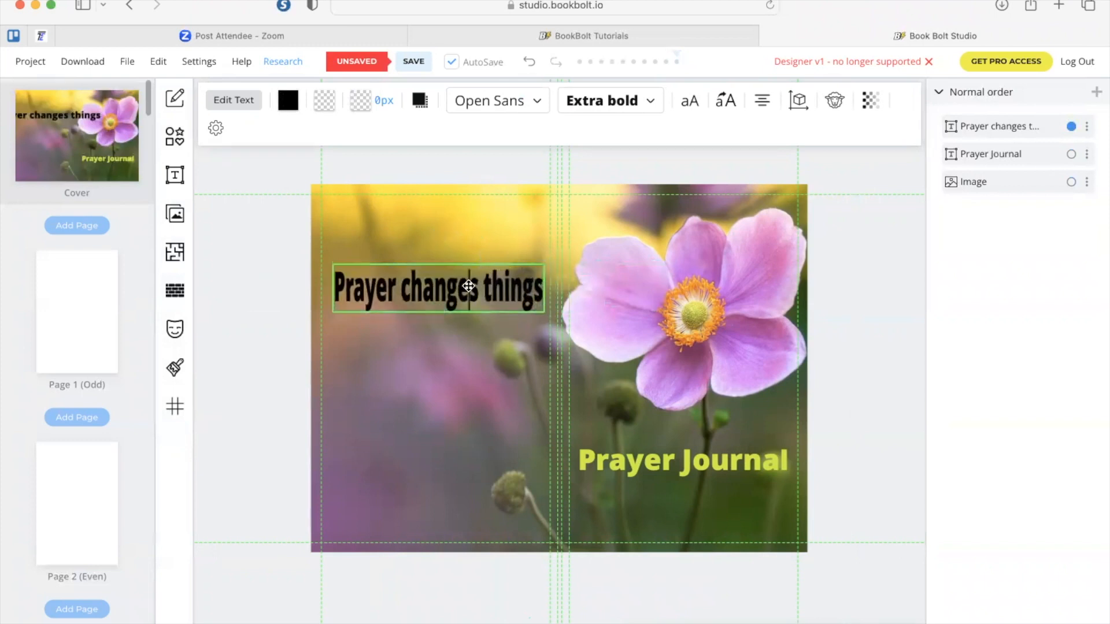
left_click(402, 287)
key("Return")
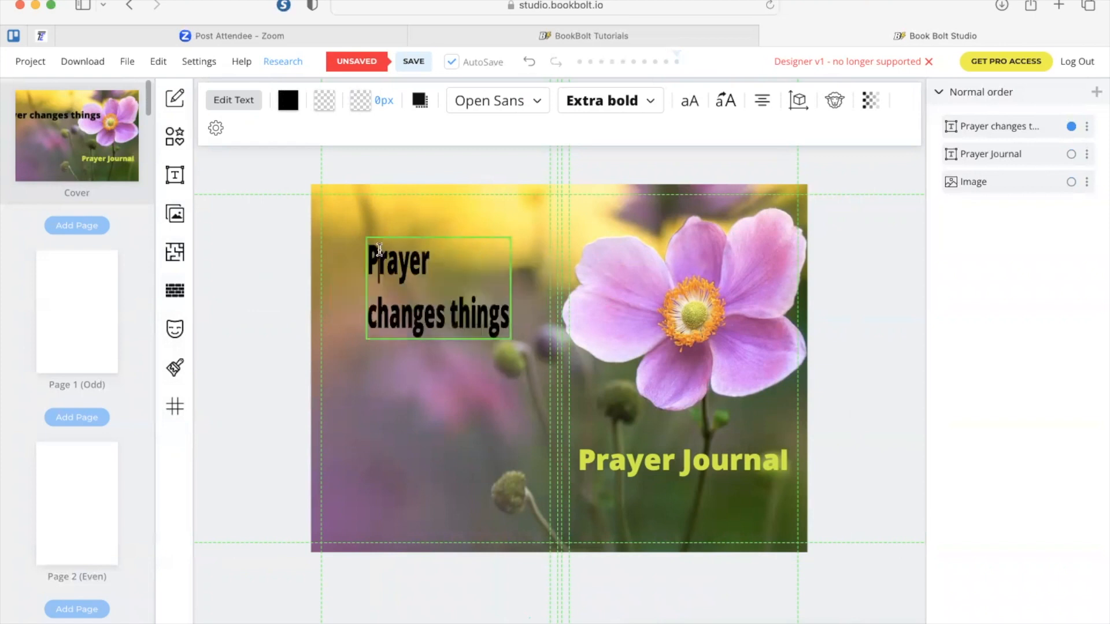
Step: Change the text color of "Prayer changes things" to off-white, hex f1f4e3
left_click_drag(370, 263, 509, 331)
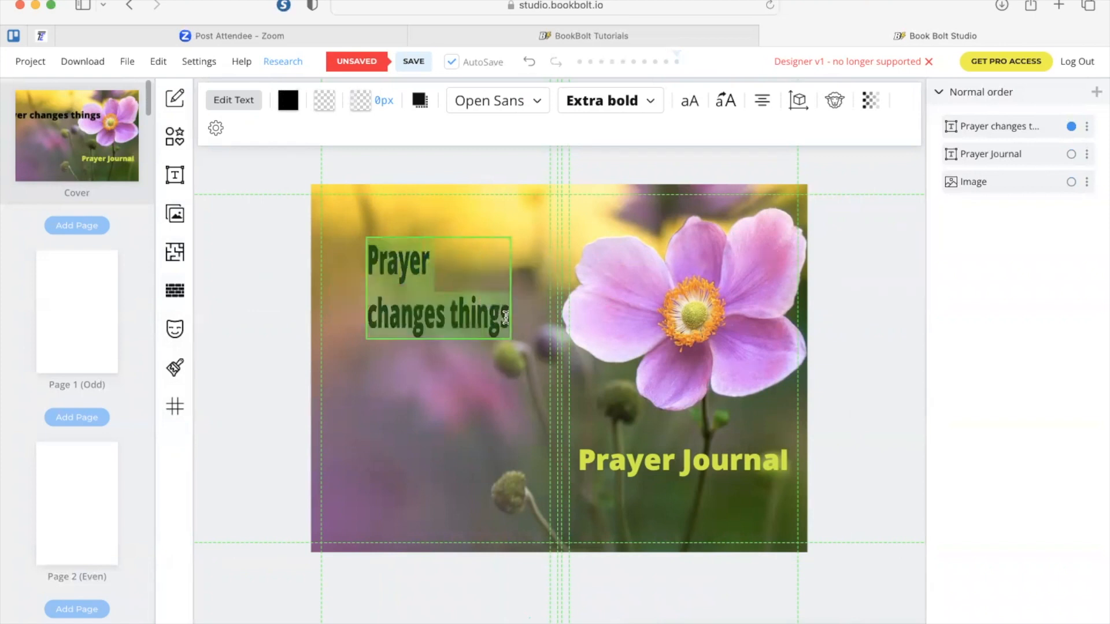
left_click(293, 101)
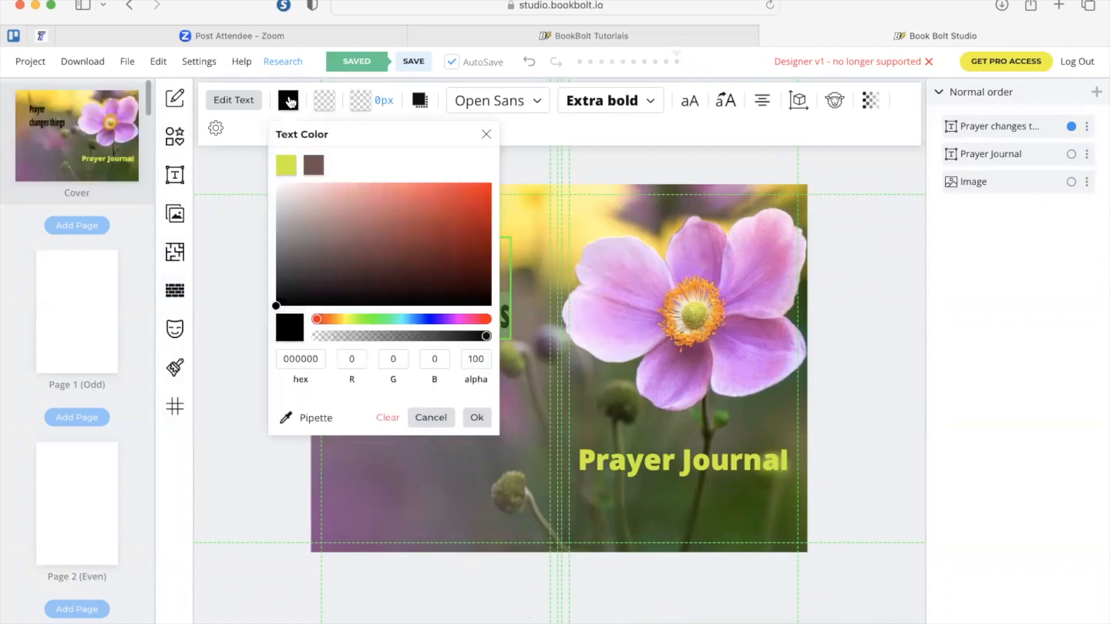
left_click(345, 318)
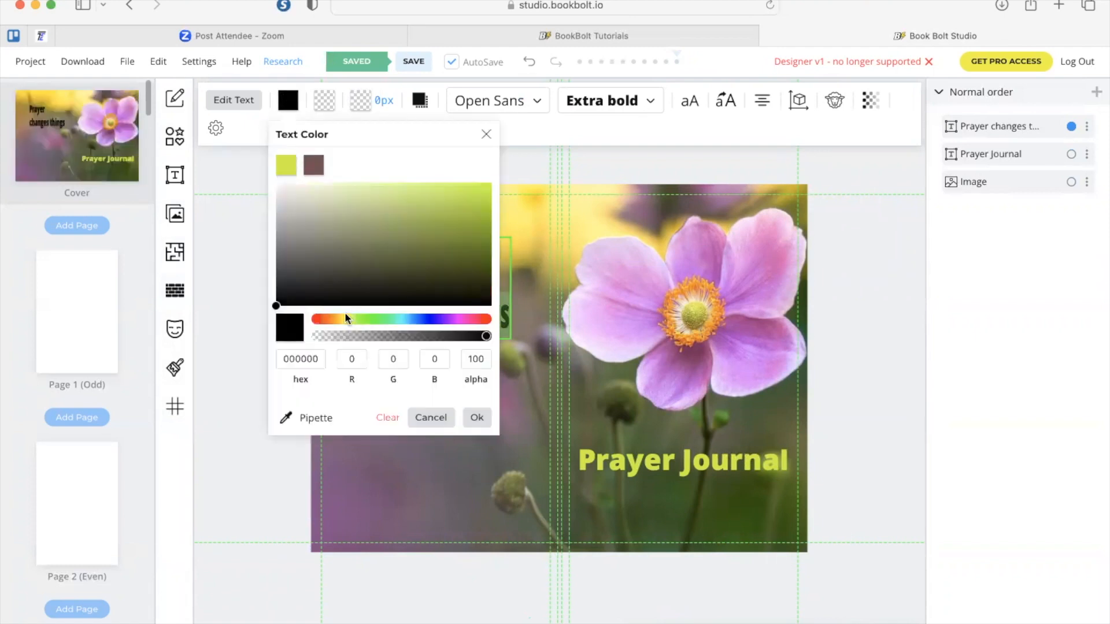
left_click(290, 185)
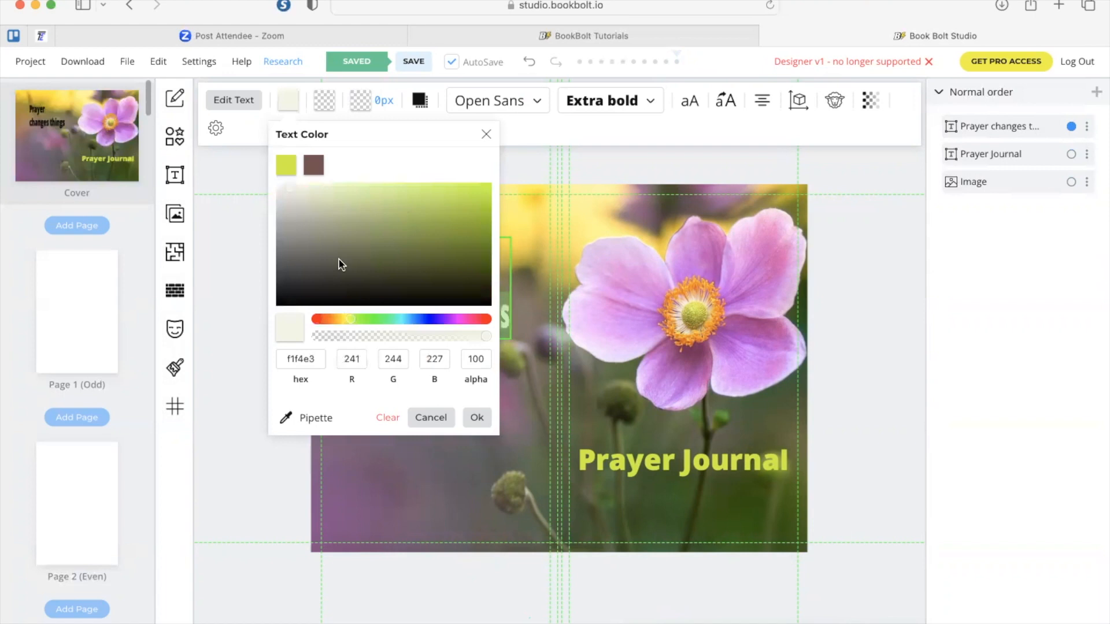
left_click(476, 418)
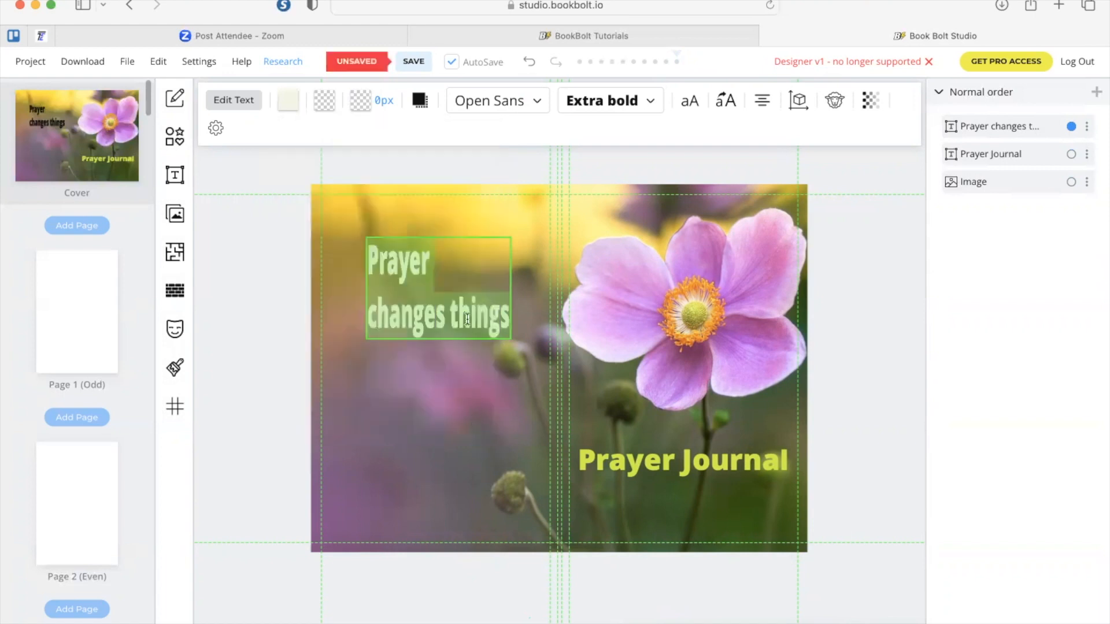
Step: Center-align the two lines of the back cover text and move the text slightly lower
left_click(762, 102)
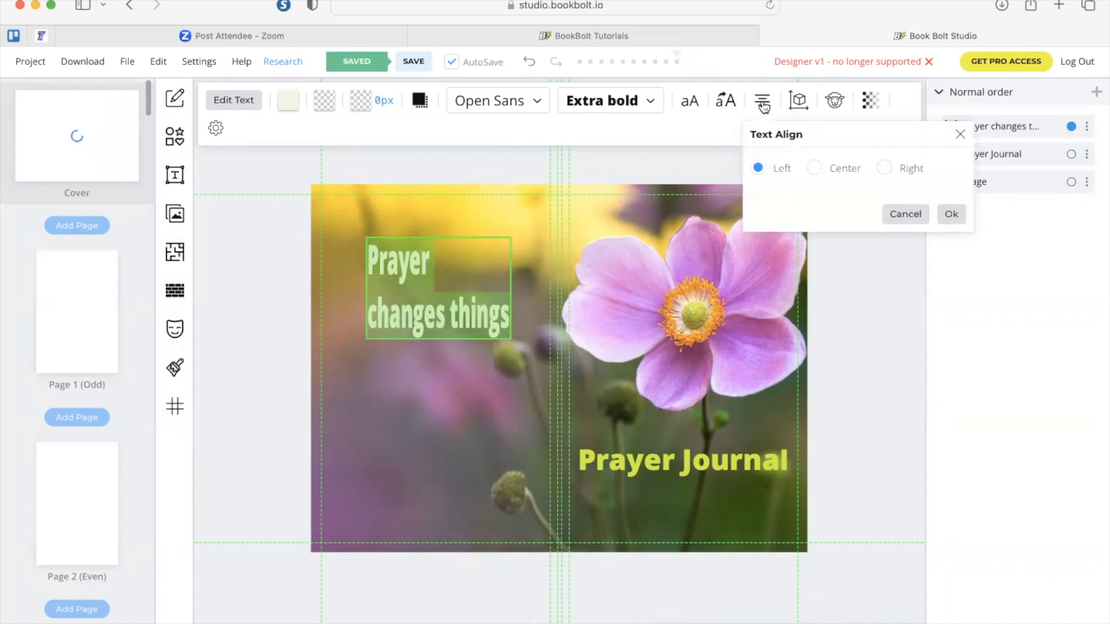
left_click(814, 168)
left_click(964, 216)
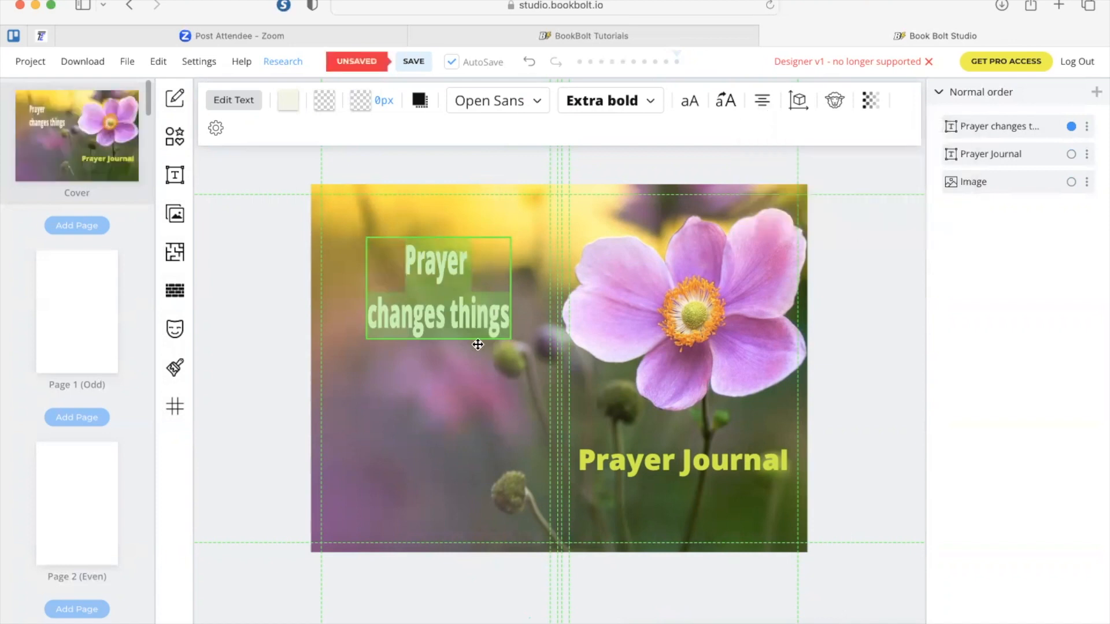
left_click(452, 342)
left_click(450, 301)
left_click_drag(450, 301, 446, 332)
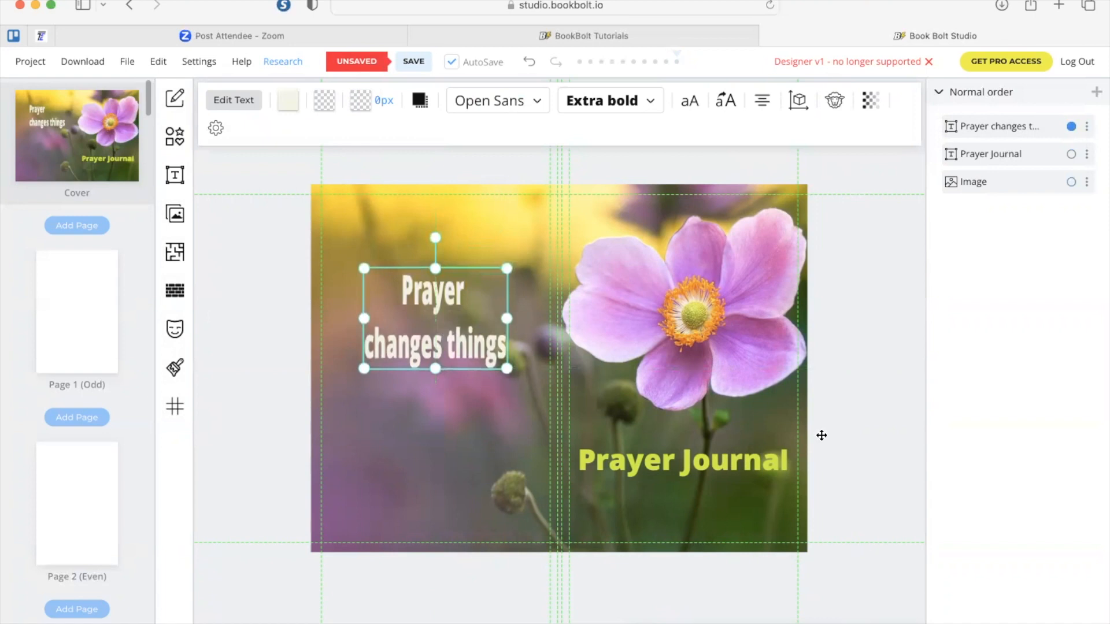
left_click(883, 432)
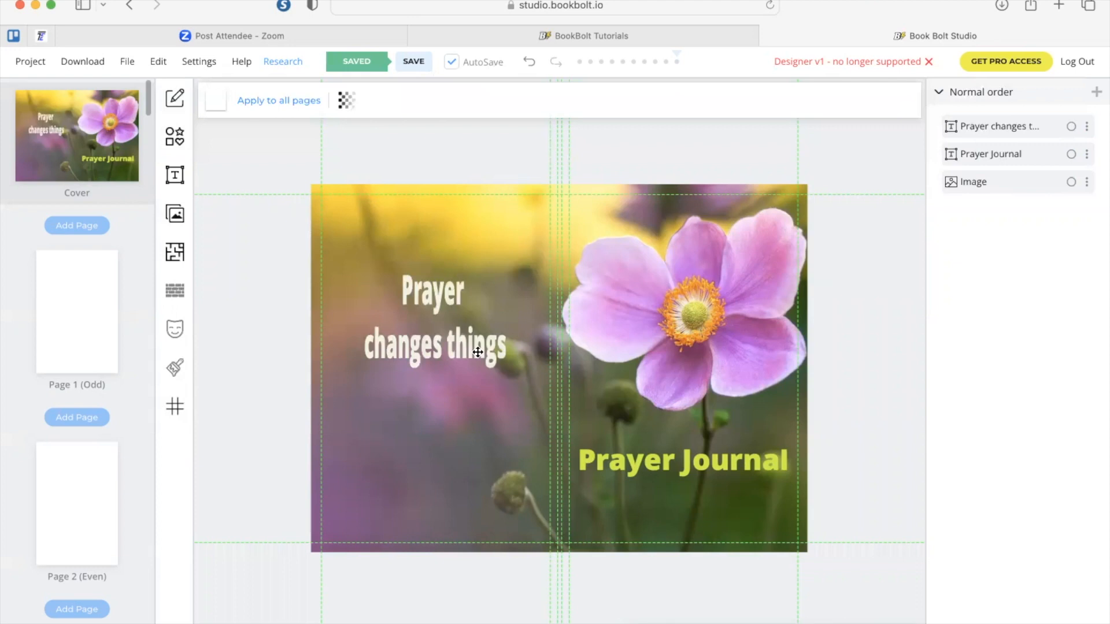
Step: Move the "Prayer changes things" text slightly lower on the back cover
left_click_drag(477, 352, 473, 362)
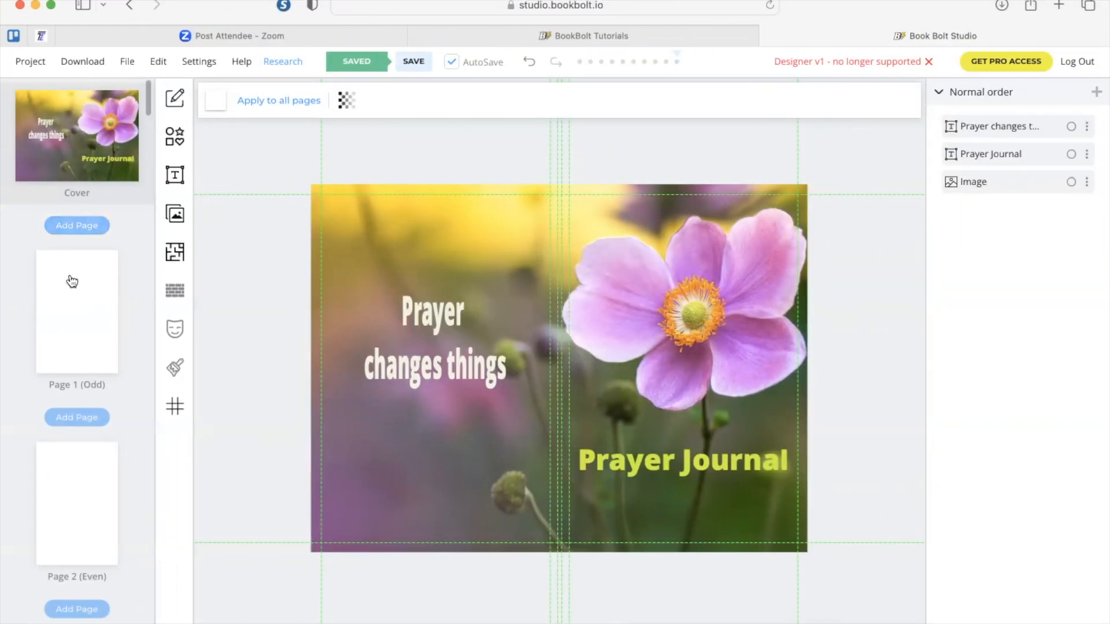
Step: From page 1, search the interior templates for "prayer" and choose the Prayer List template
left_click(76, 307)
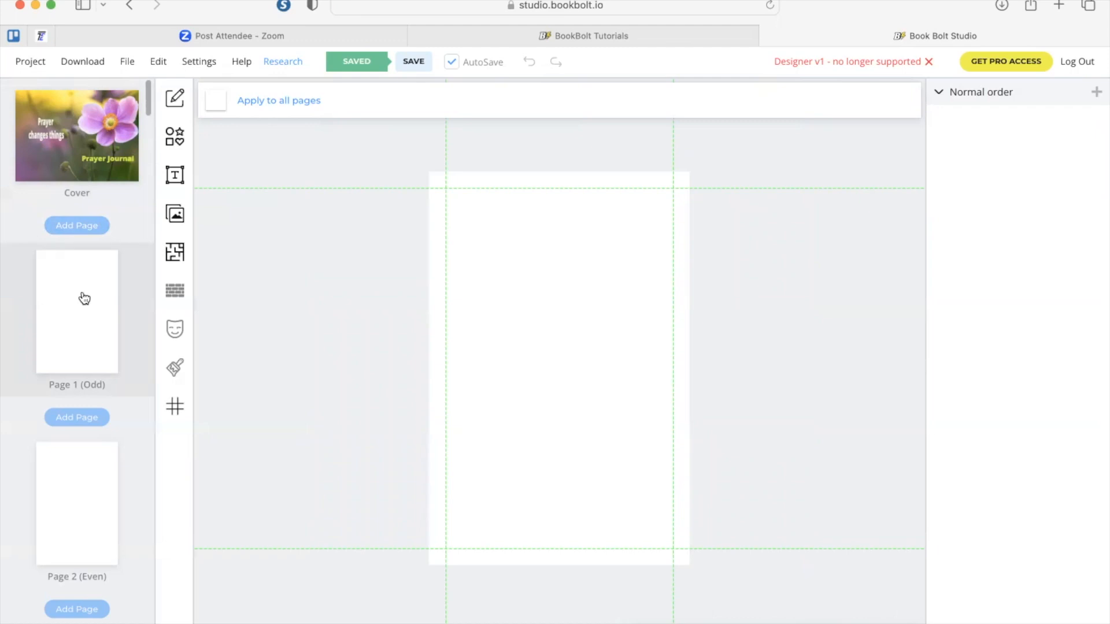
left_click(176, 254)
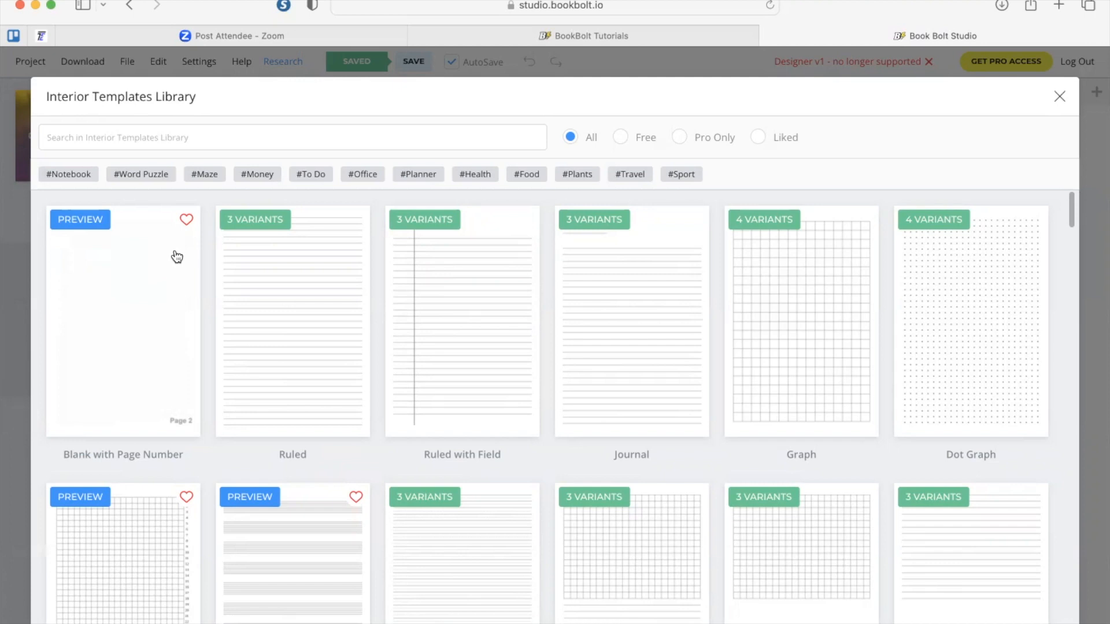
left_click(124, 137)
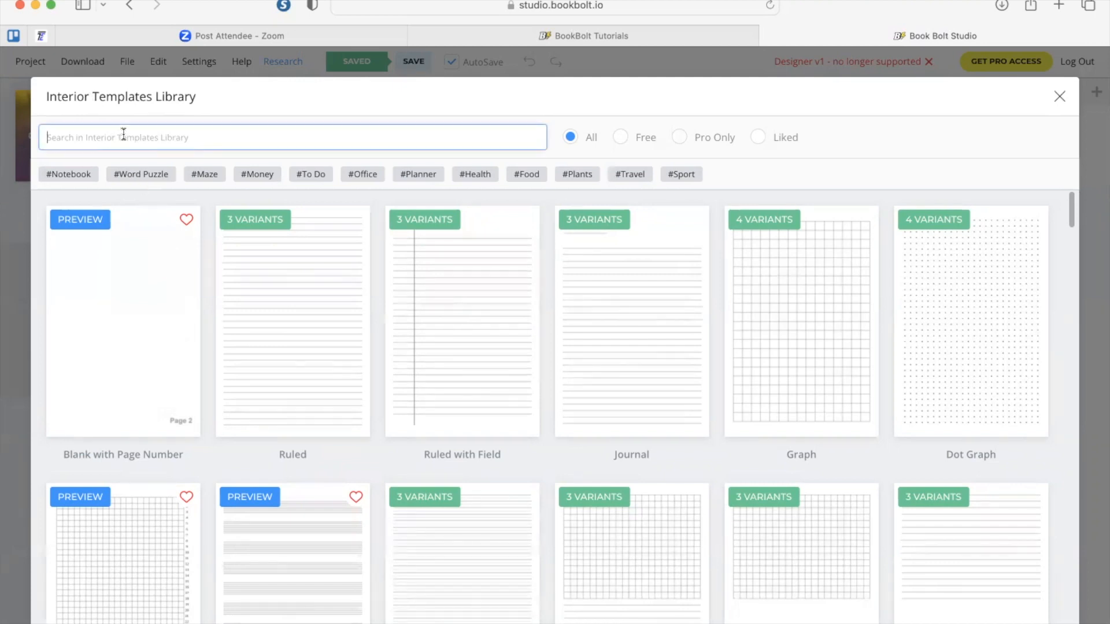
type("prayer")
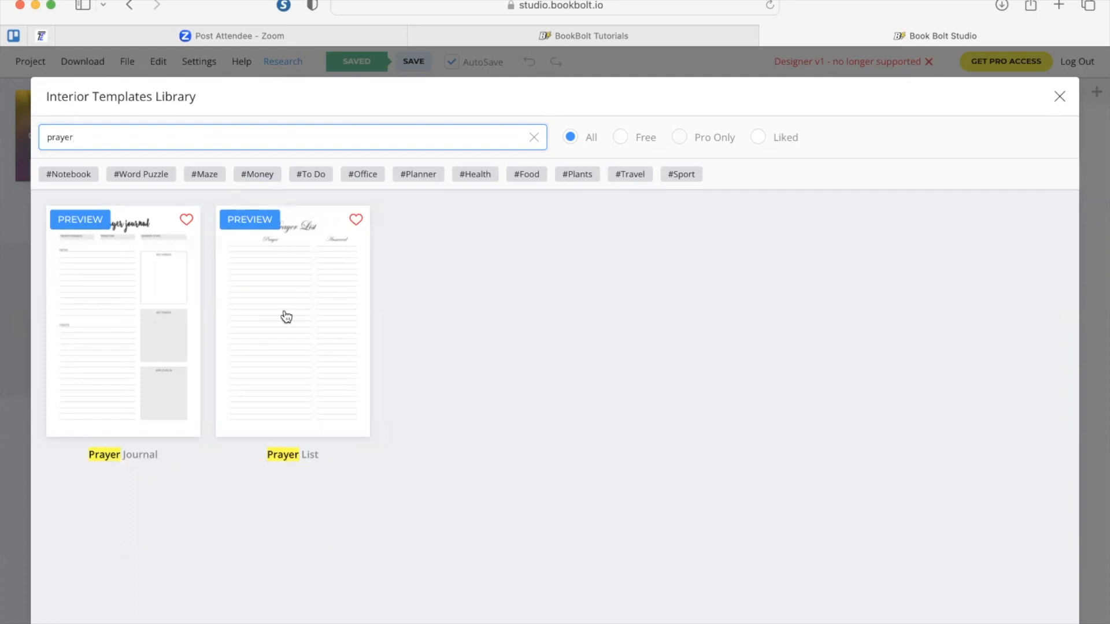
left_click(291, 340)
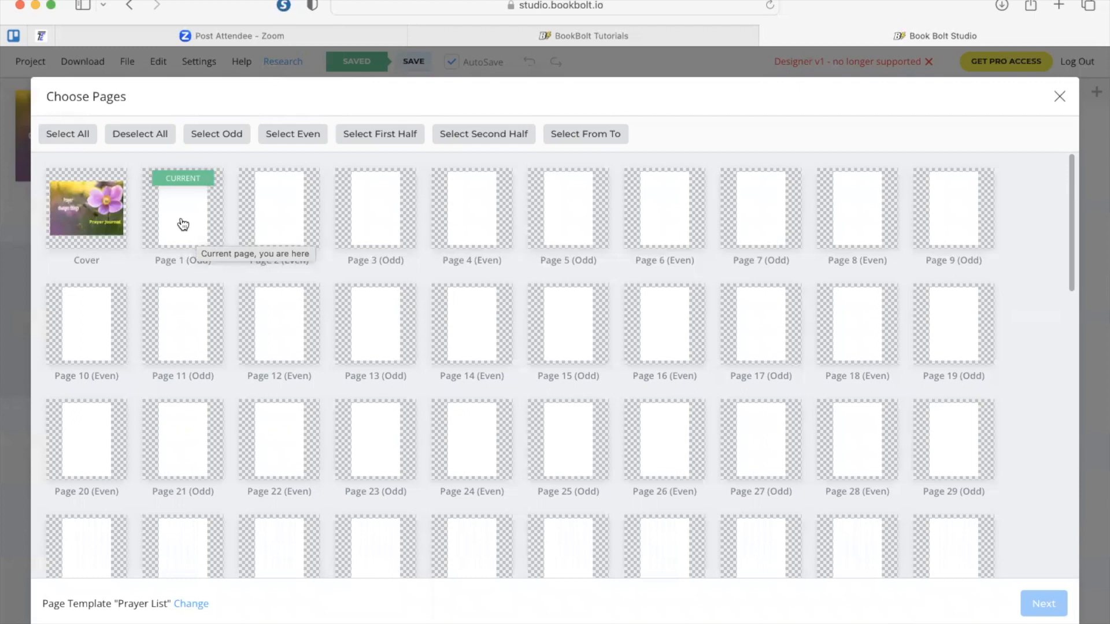
Step: Apply the Prayer List template to pages 1 through 5, keeping zero margins and the constrained aspect ratio
left_click(183, 224)
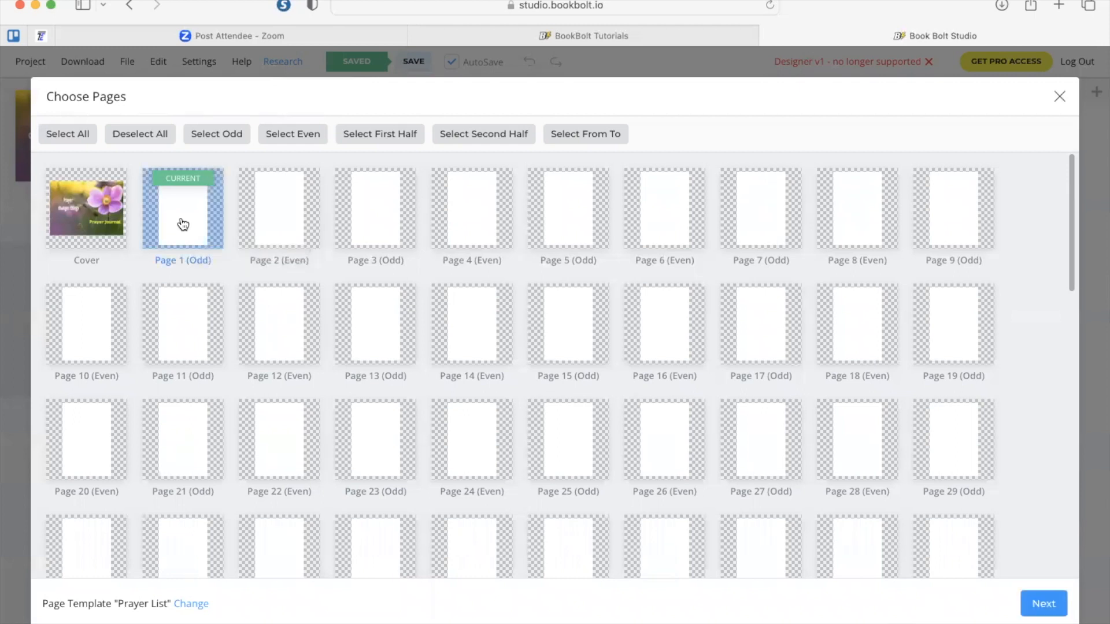
left_click(276, 224)
left_click(373, 222)
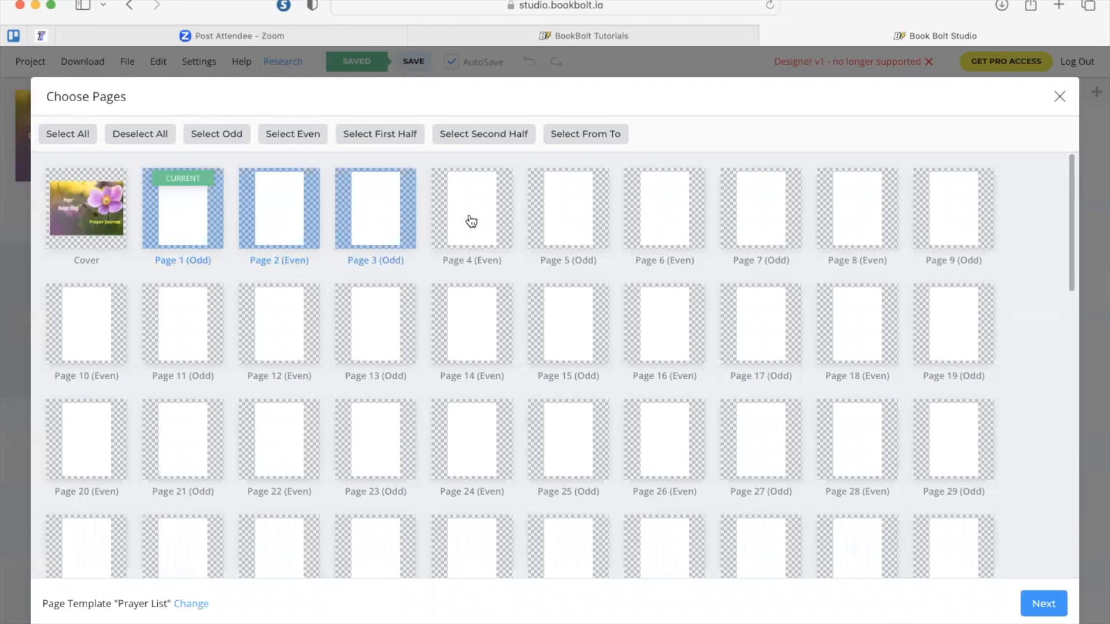
left_click(472, 221)
left_click(584, 219)
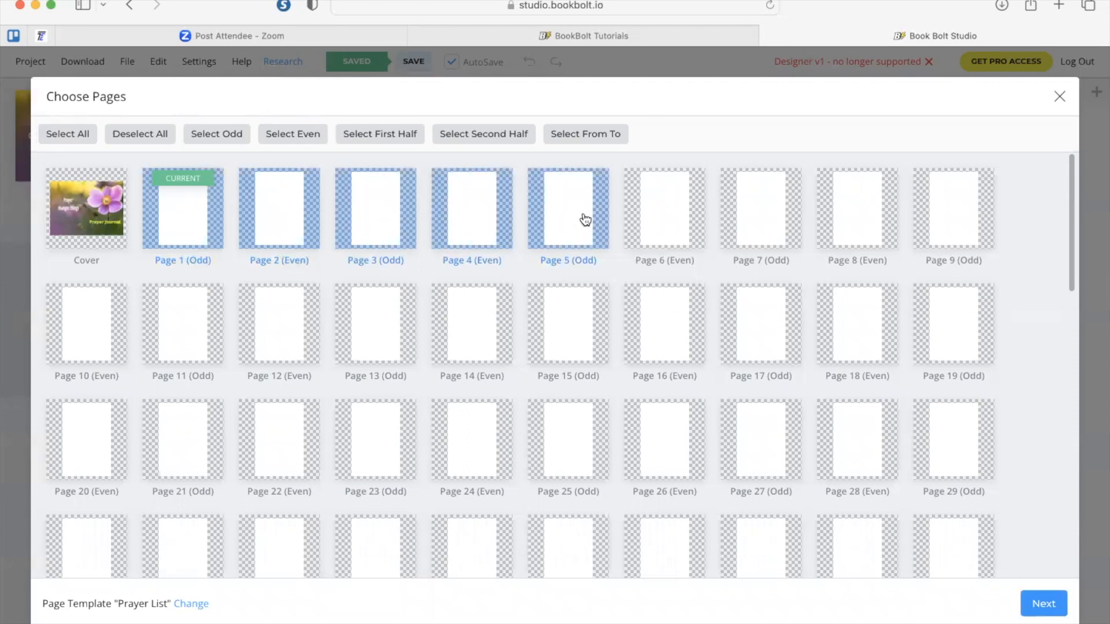
left_click(1049, 603)
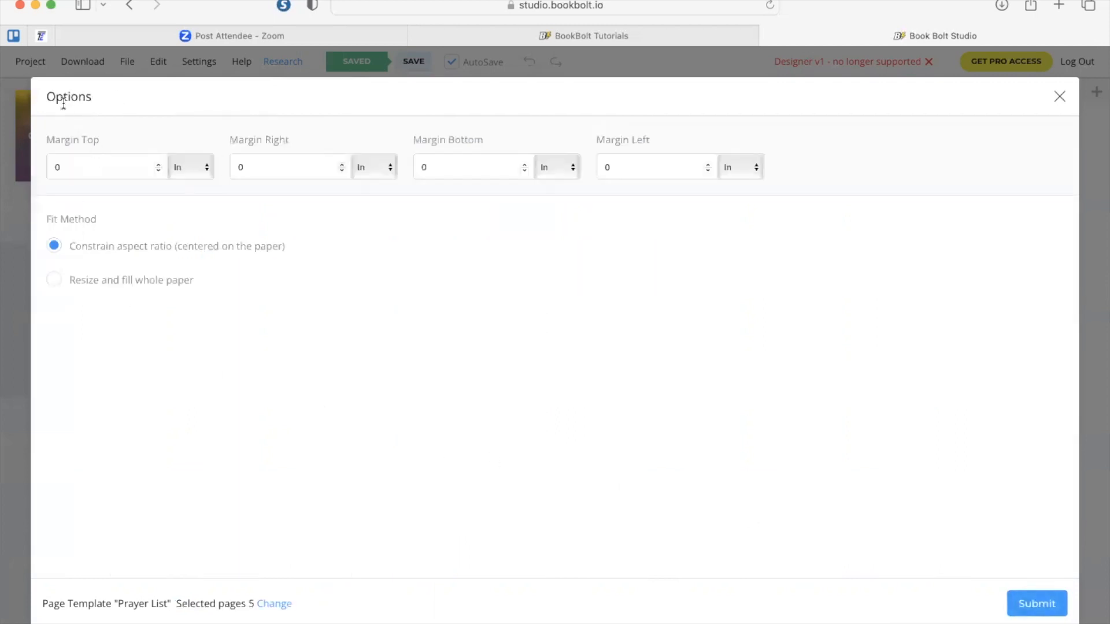
left_click(1037, 603)
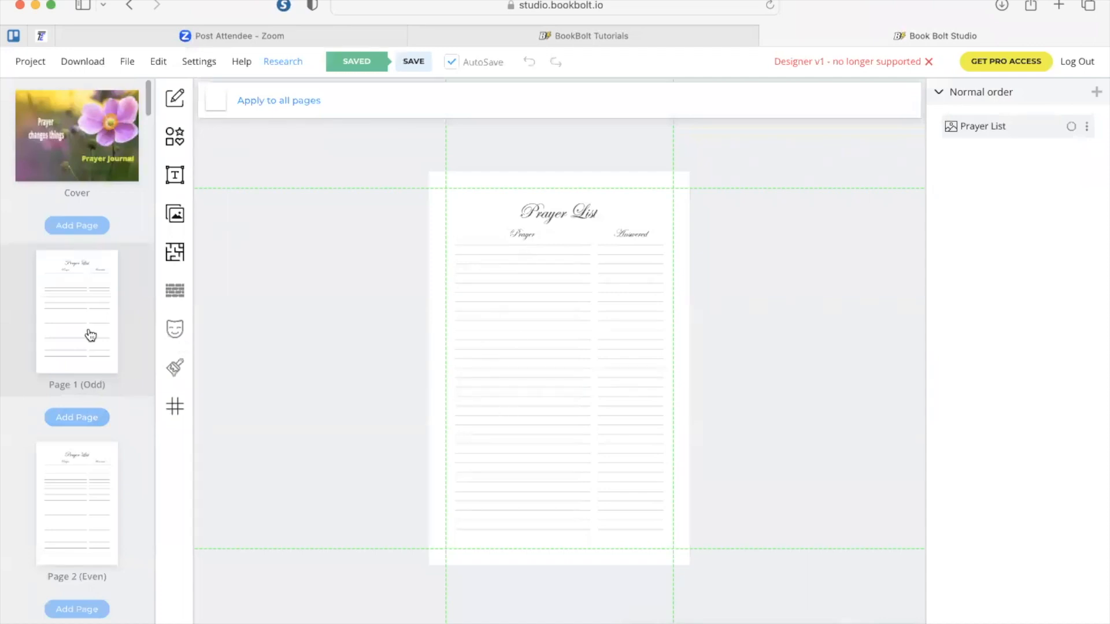
Step: From page 6, search the interior templates for "prayer" and choose the Prayer Journal template
scroll(90, 335, "down", 7)
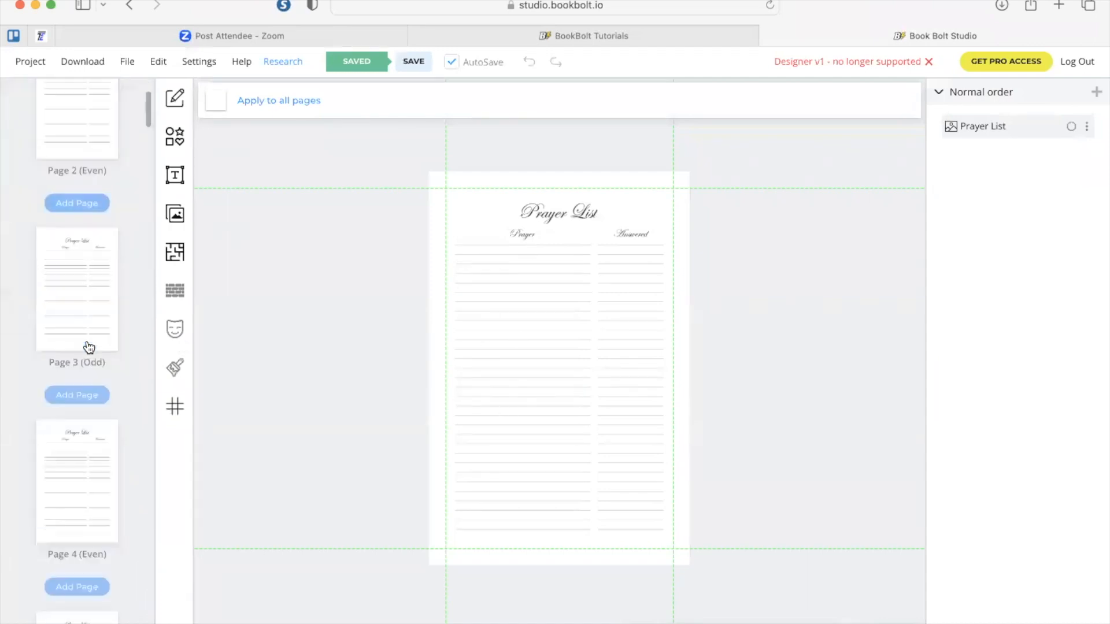
scroll(89, 347, "down", 6)
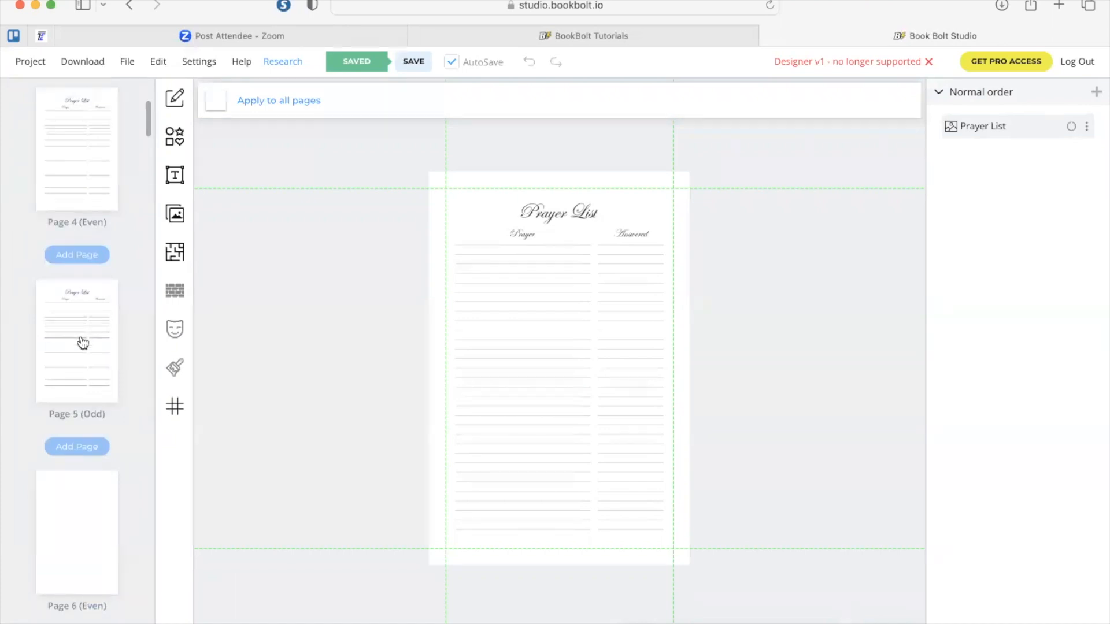
left_click(66, 562)
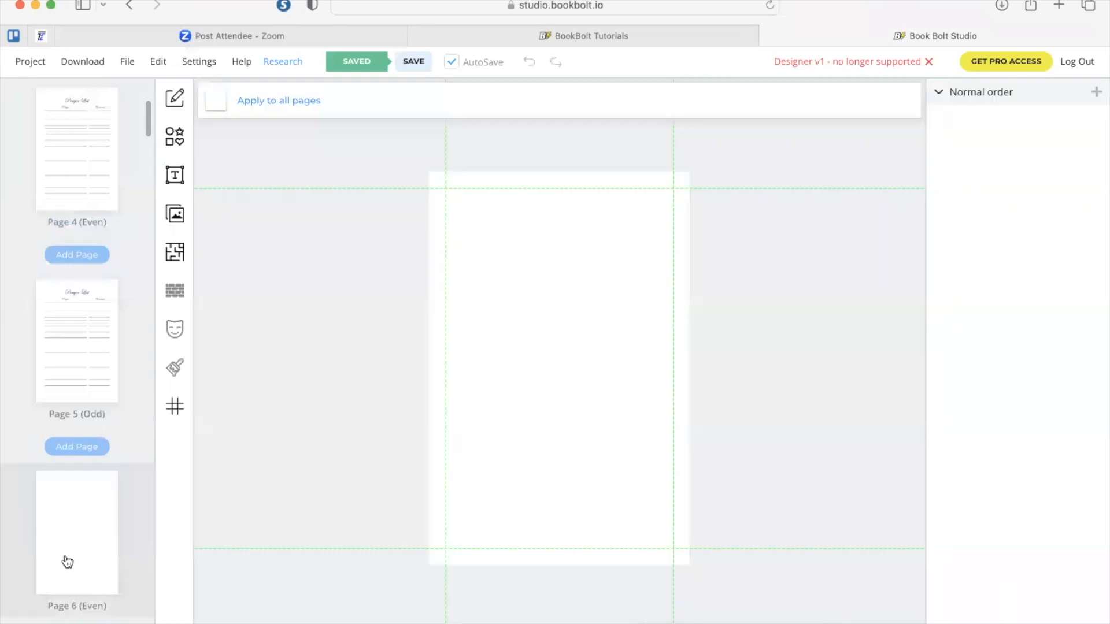
left_click(175, 254)
left_click(266, 138)
type("prayer")
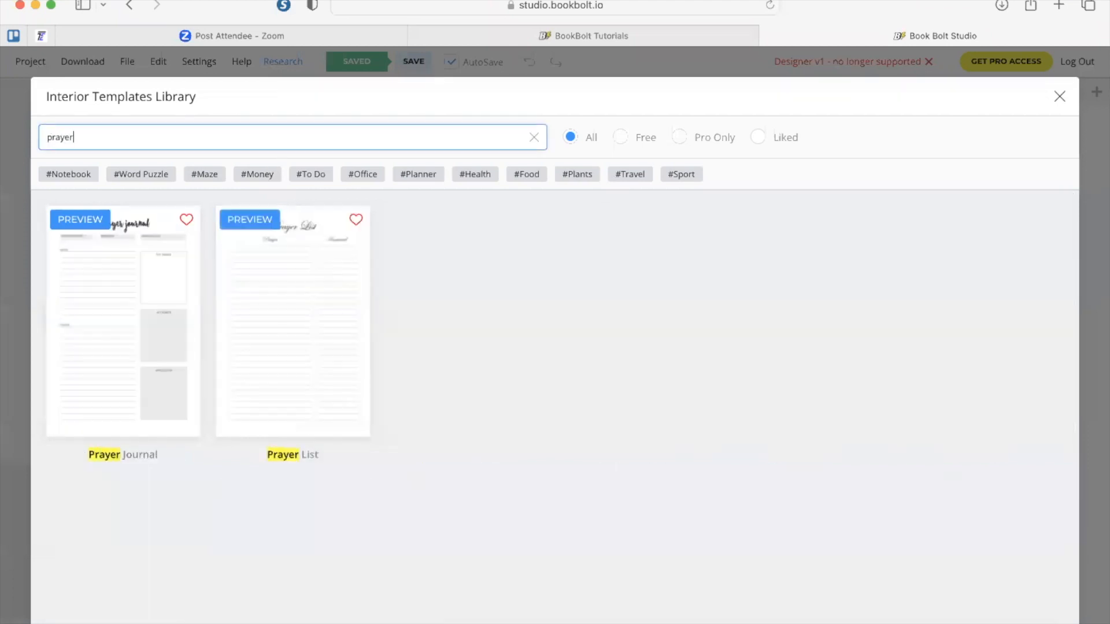
left_click(99, 310)
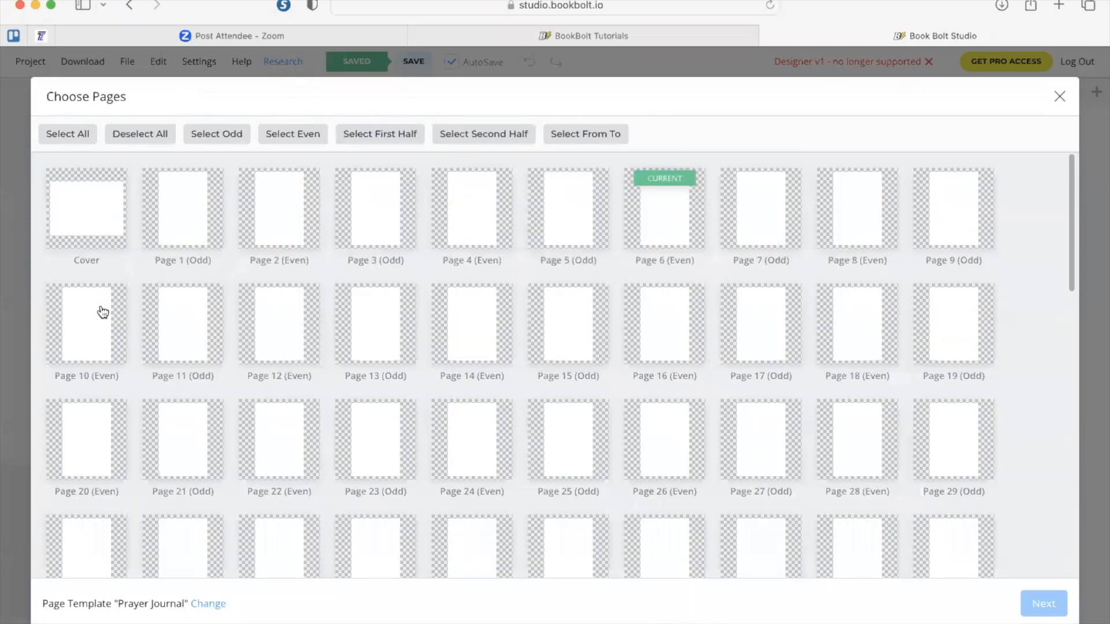
Step: Apply the Prayer Journal template to all pages except the cover and pages 1 through 5, keeping the default options
left_click(684, 216)
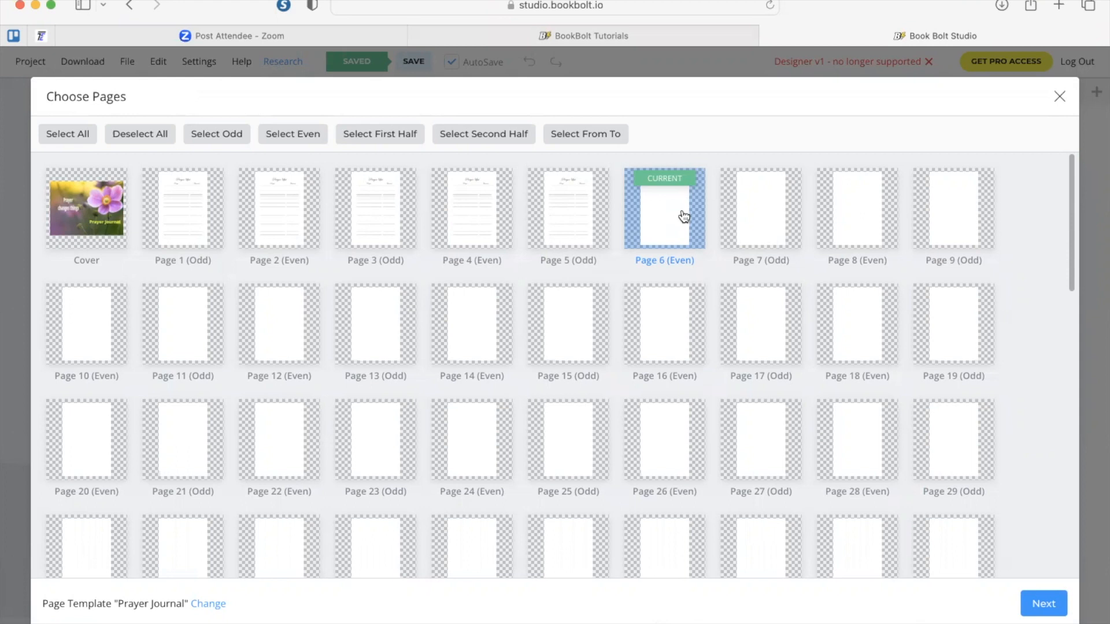
left_click(82, 141)
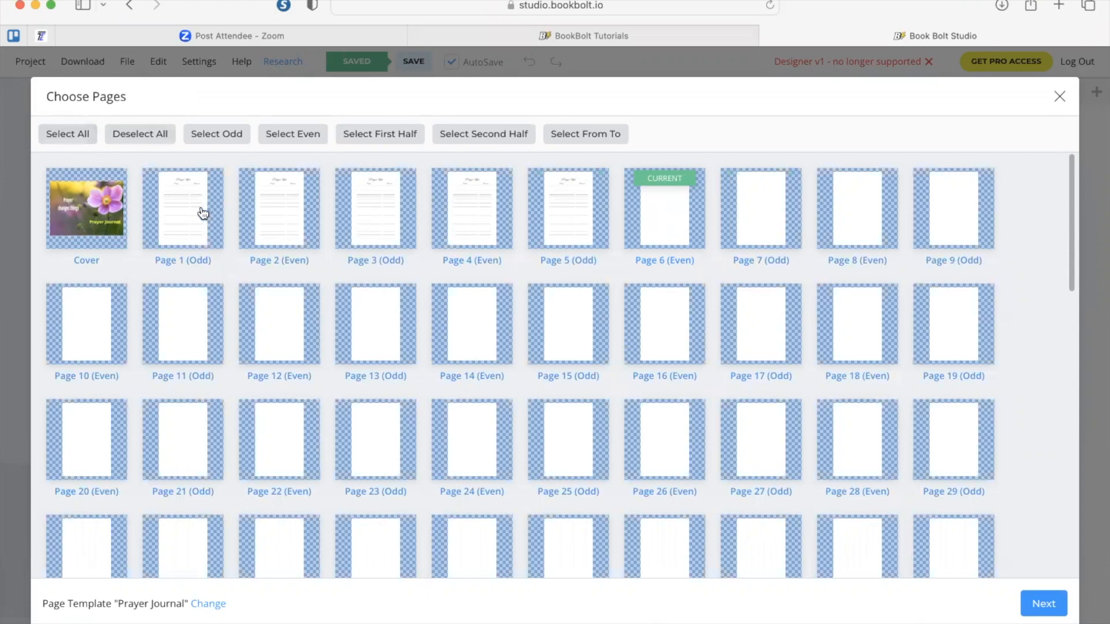
left_click(110, 218)
left_click(185, 219)
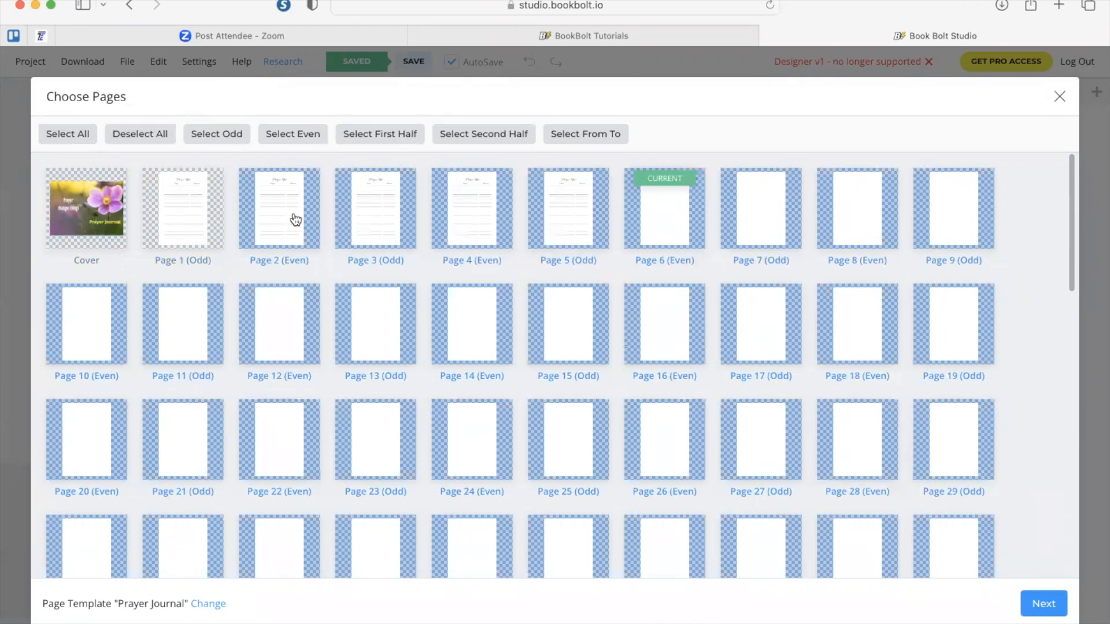
left_click(295, 219)
left_click(365, 219)
left_click(474, 222)
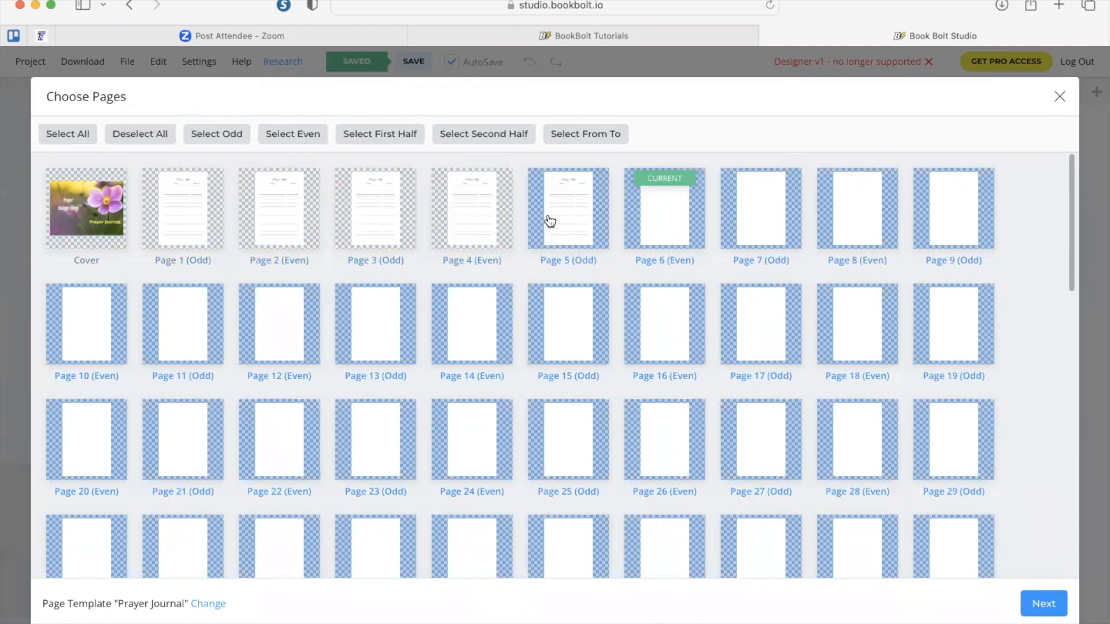
left_click(552, 221)
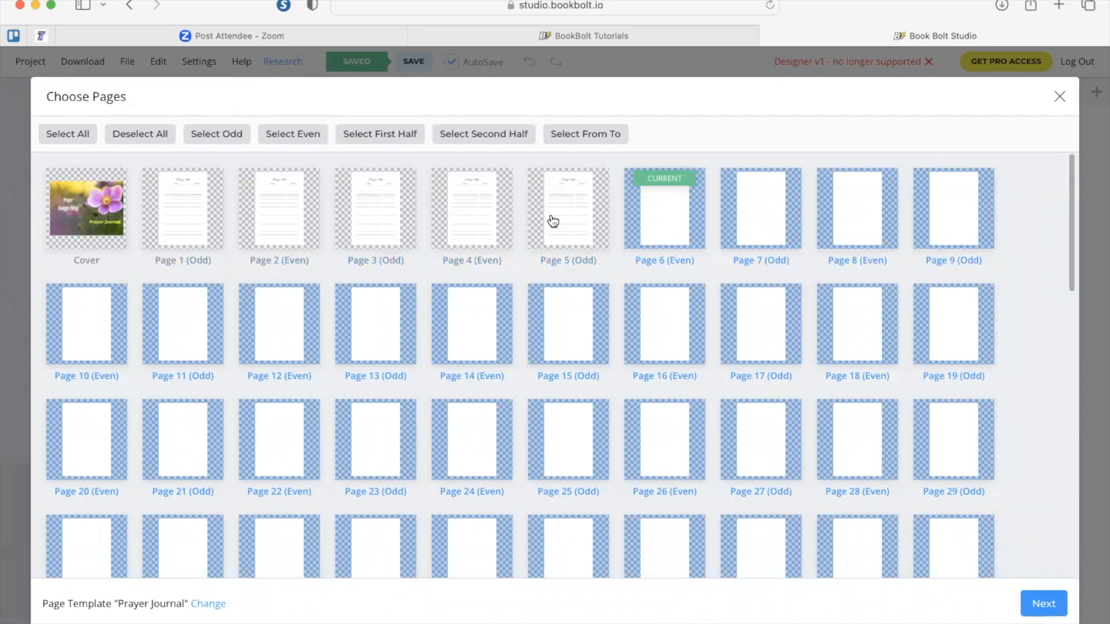
scroll(636, 375, "down", 10)
scroll(636, 377, "up", 10)
left_click(1042, 604)
left_click(1022, 605)
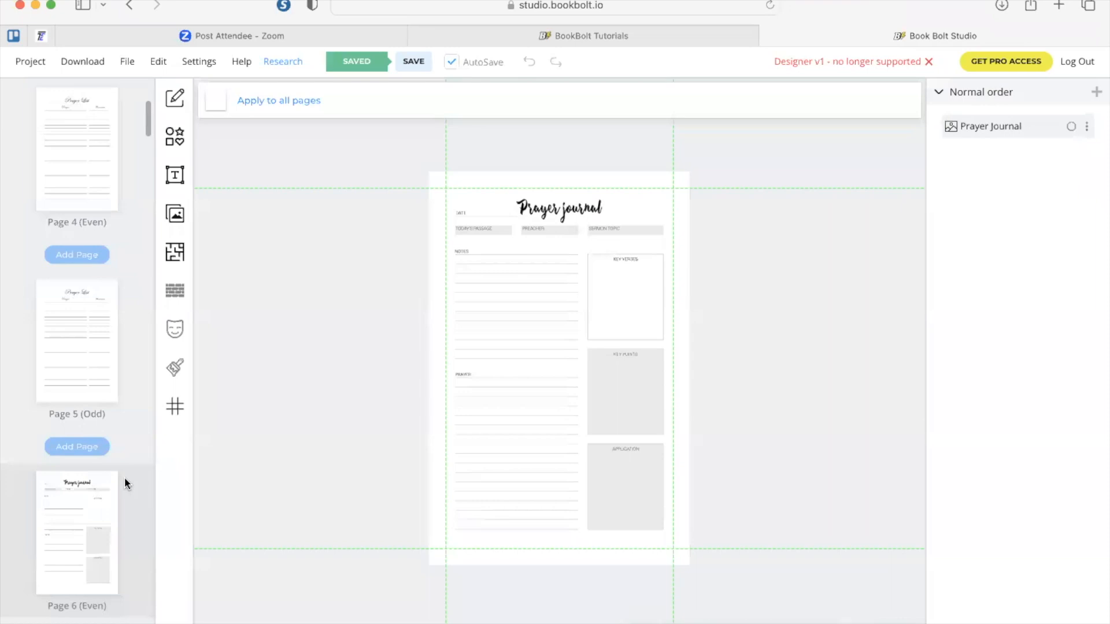
Step: Check the filled interior pages, return to the cover, and download the current project in RGB
scroll(109, 433, "down", 1)
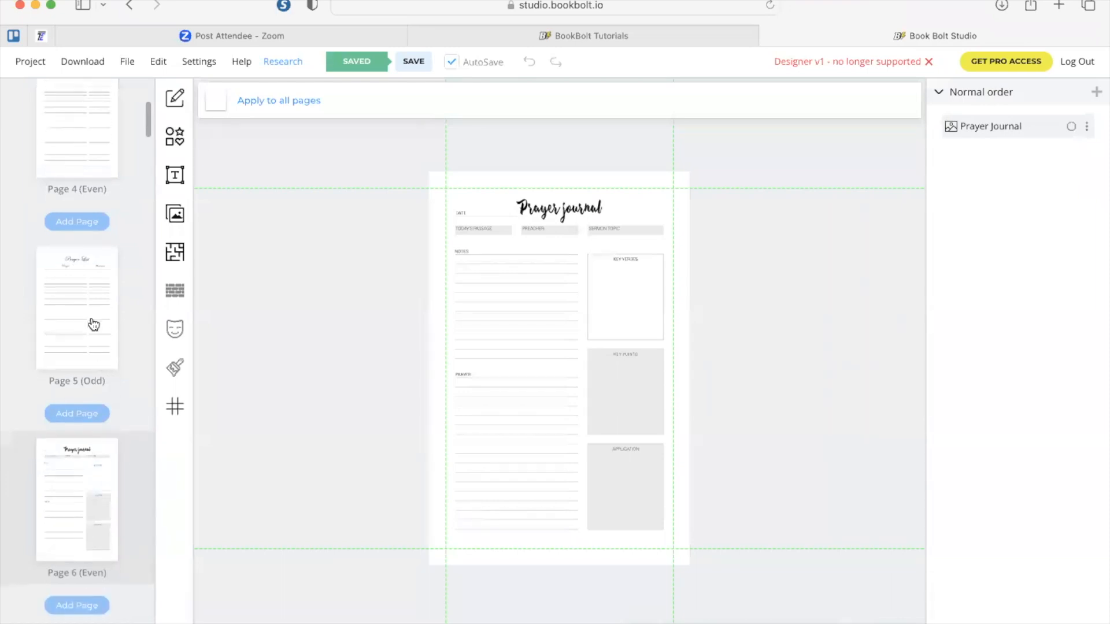
scroll(81, 458, "down", 3)
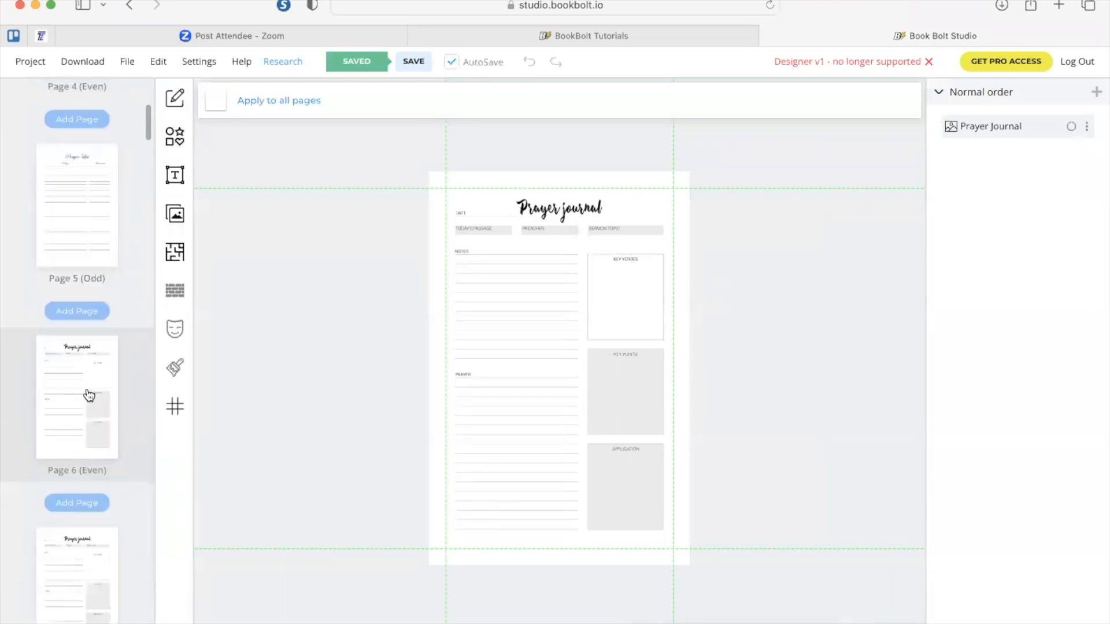
scroll(88, 394, "down", 20)
scroll(88, 395, "up", 20)
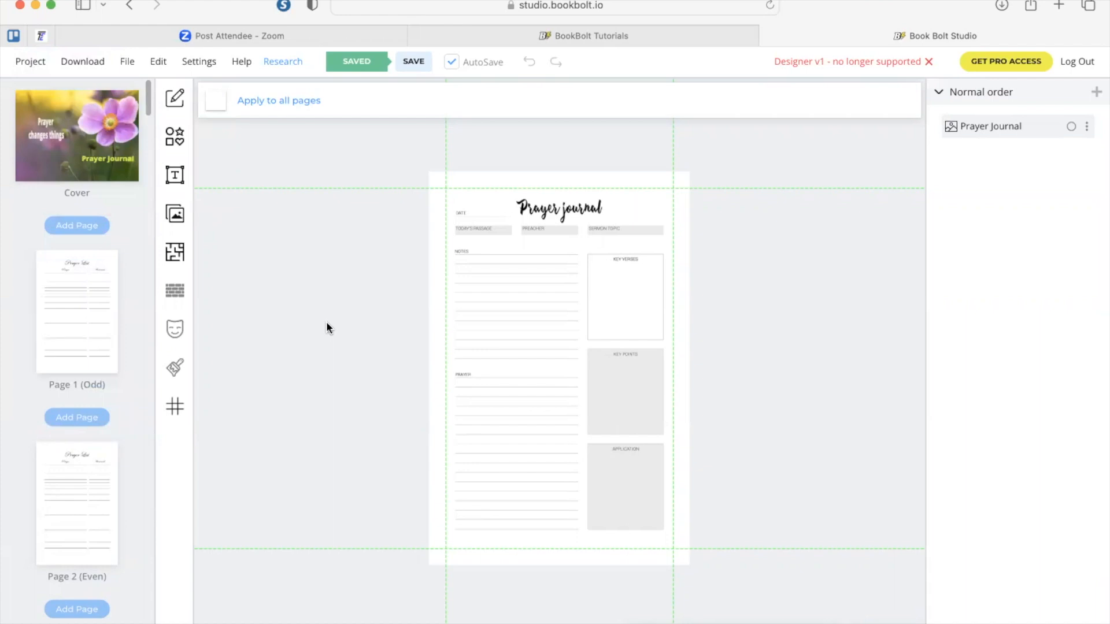
left_click(90, 131)
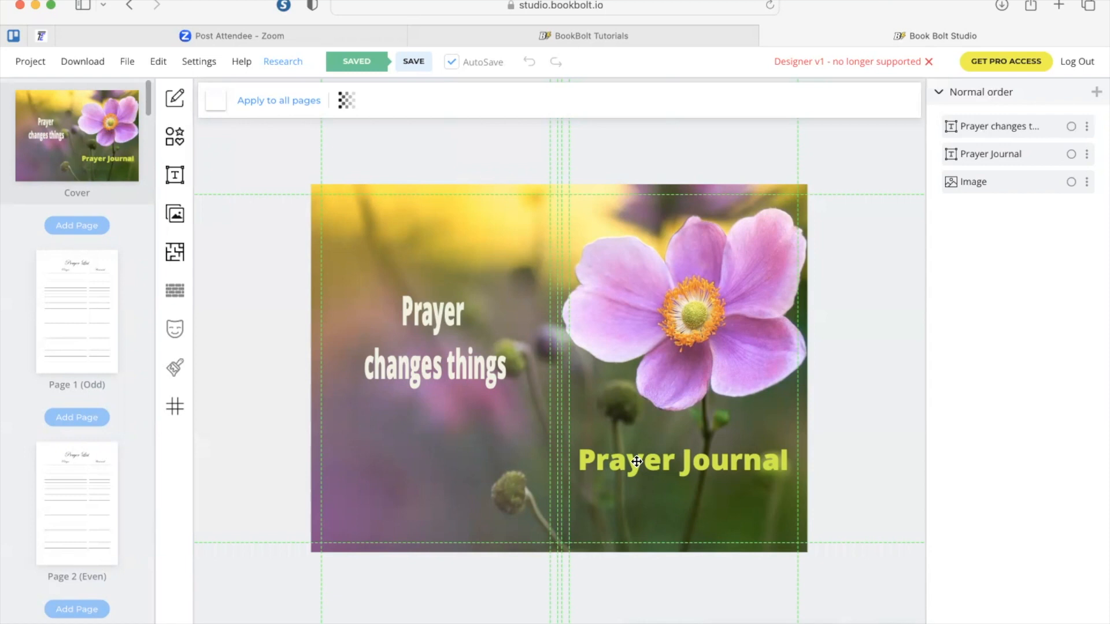
left_click(72, 63)
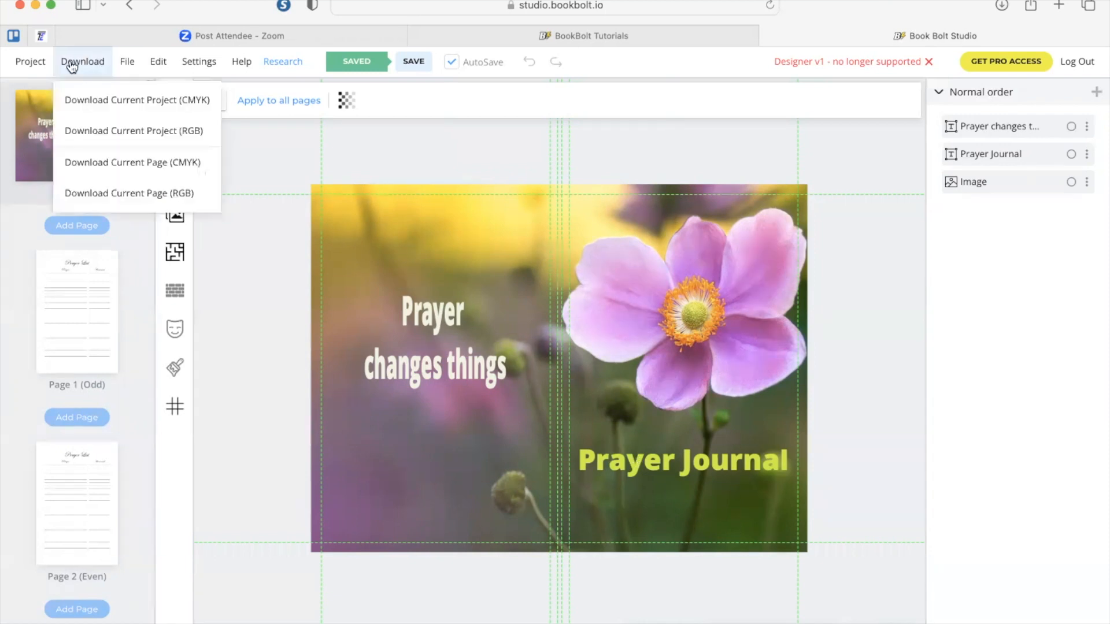
left_click(194, 139)
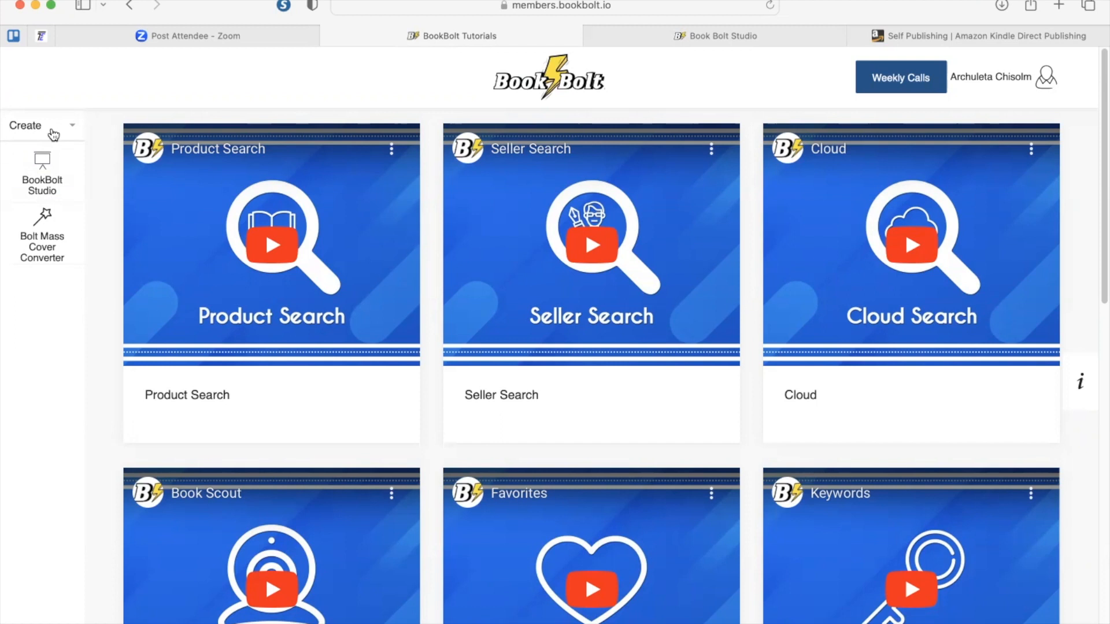
Step: On the Book Bolt members site, switch from Create to Research and open the Cloud tool
left_click(54, 135)
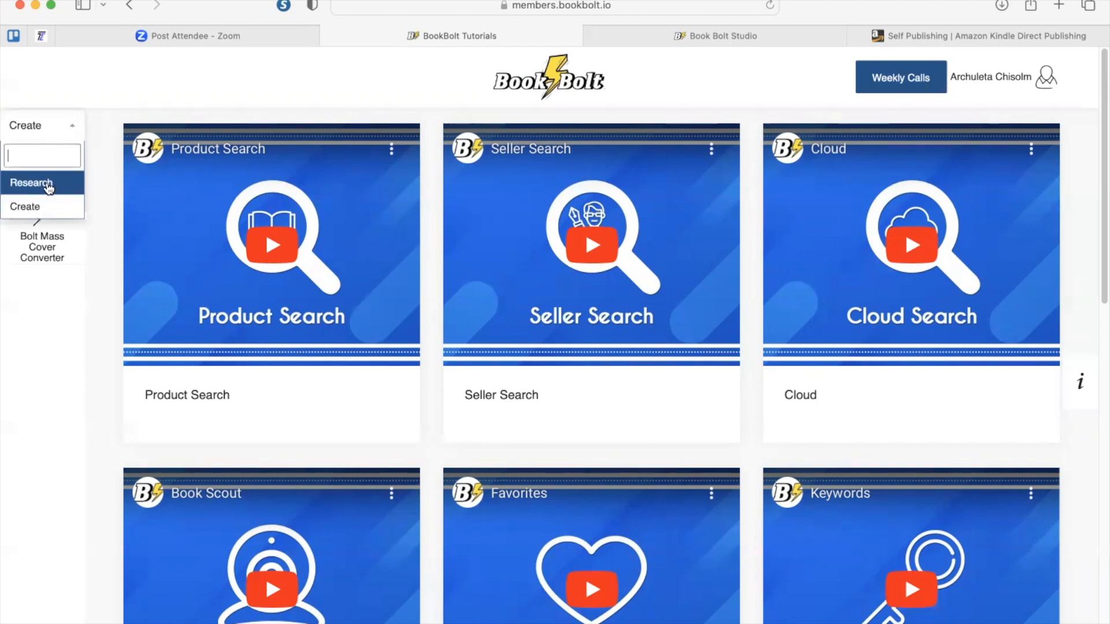
left_click(48, 183)
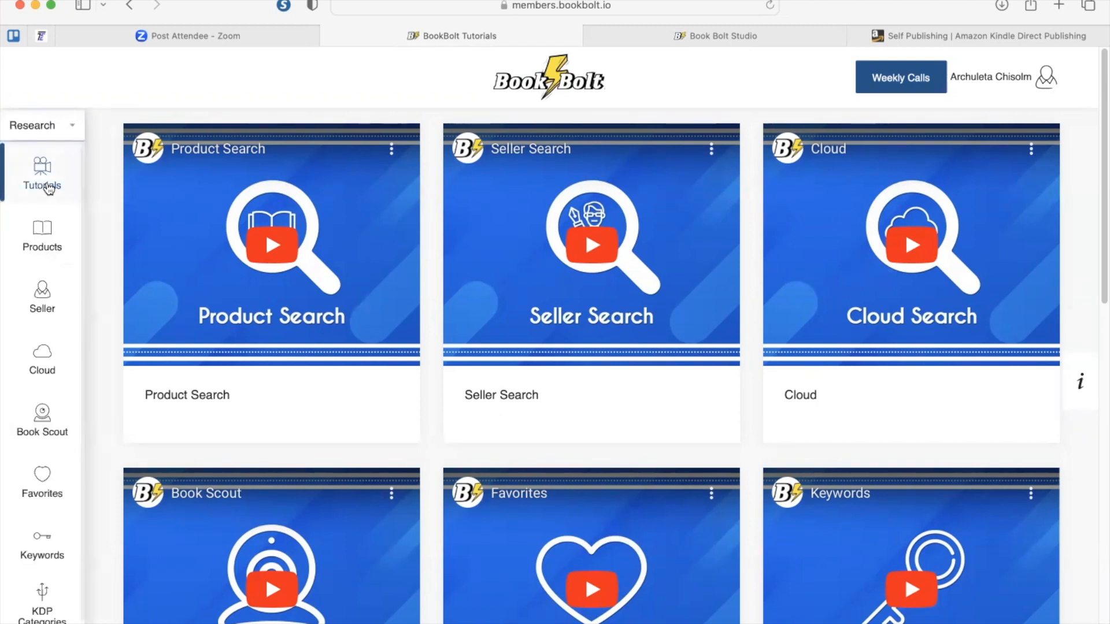
left_click(42, 359)
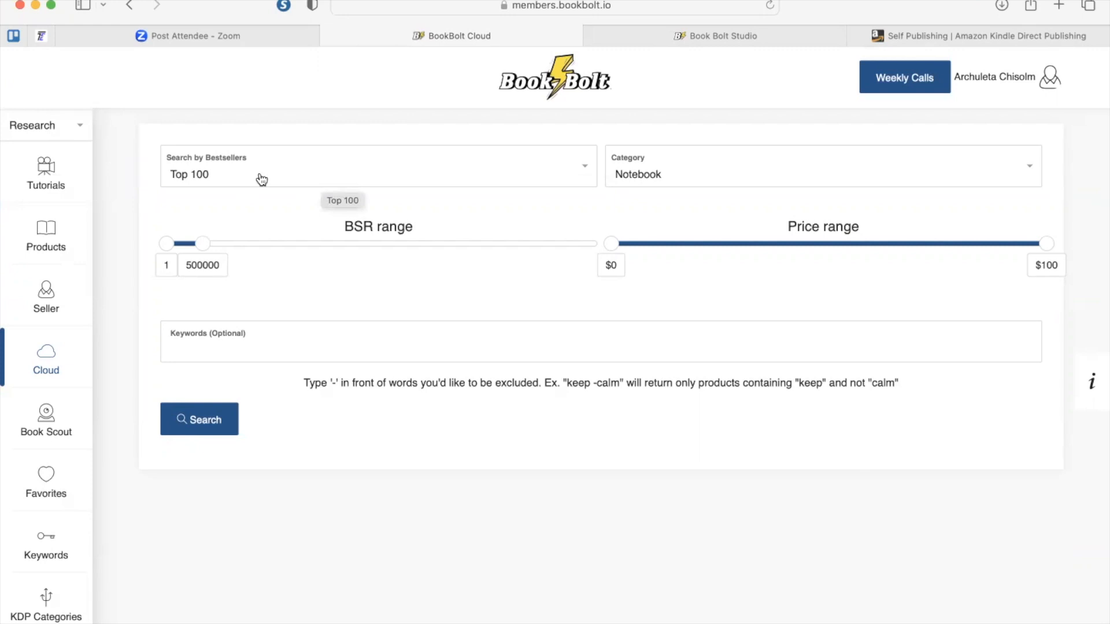
Step: Search the Top 100 bestsellers in the Journal category for the keywords "prayer journal"
left_click(1030, 178)
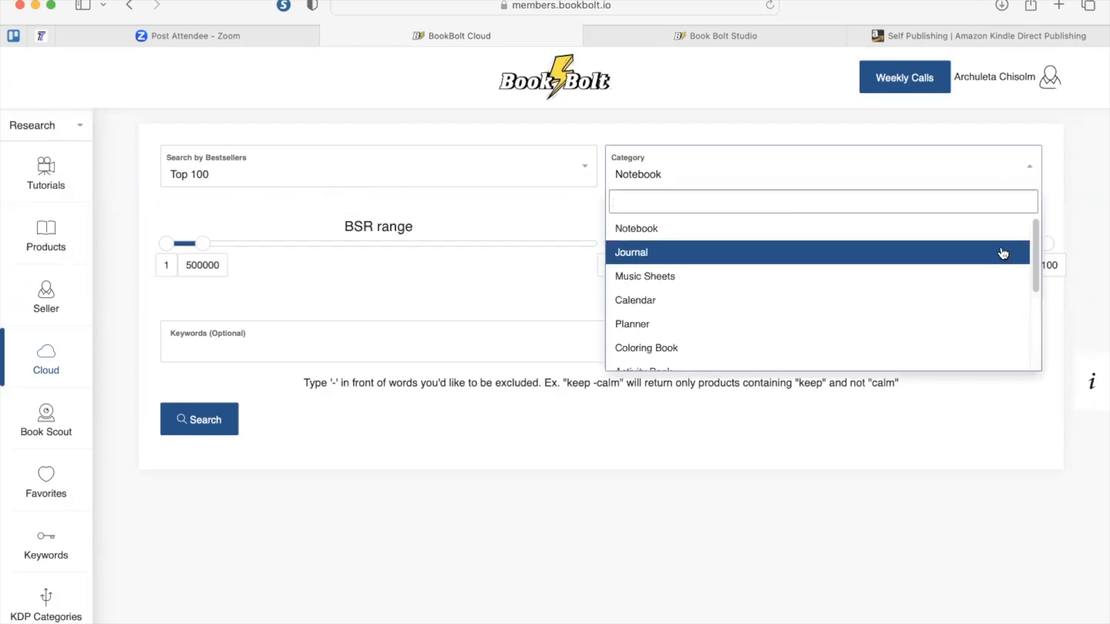
left_click(1001, 252)
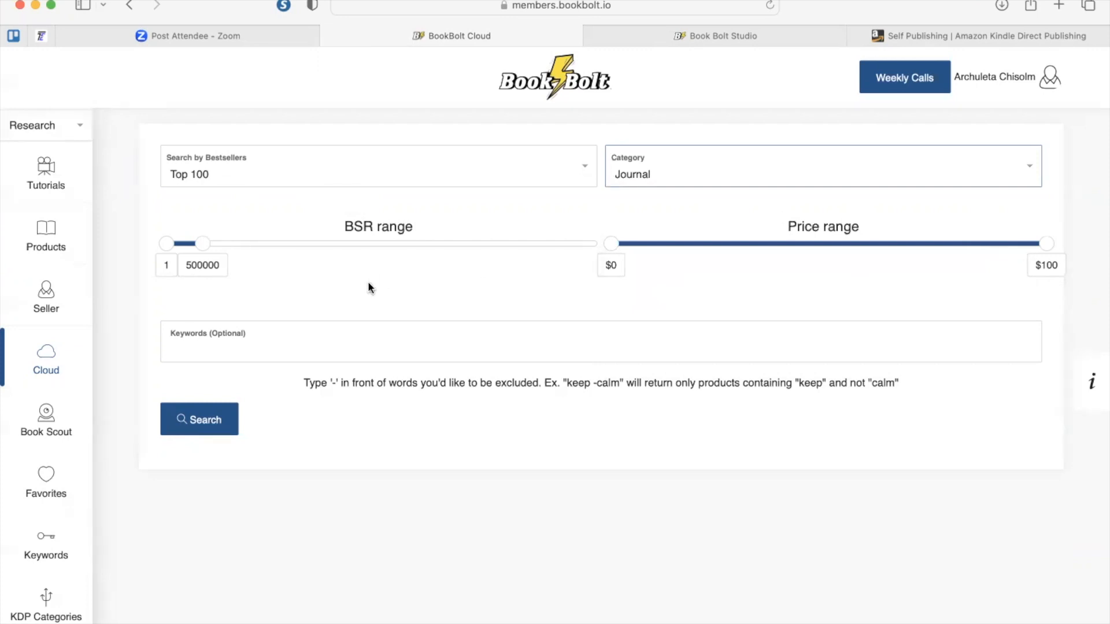
left_click(347, 350)
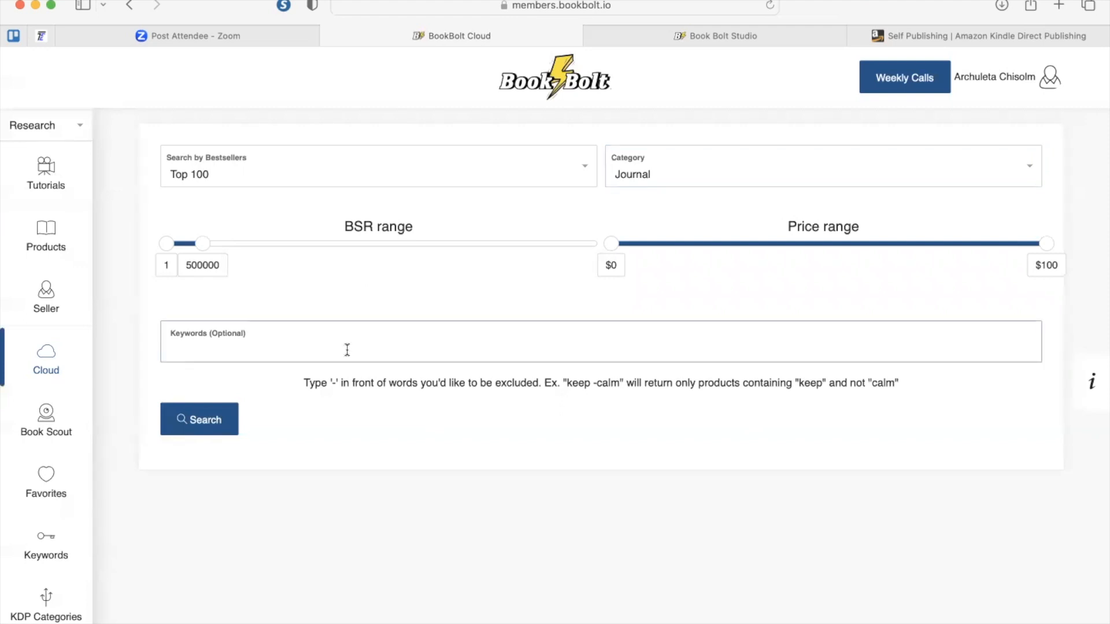
type("prayer journal")
left_click(207, 419)
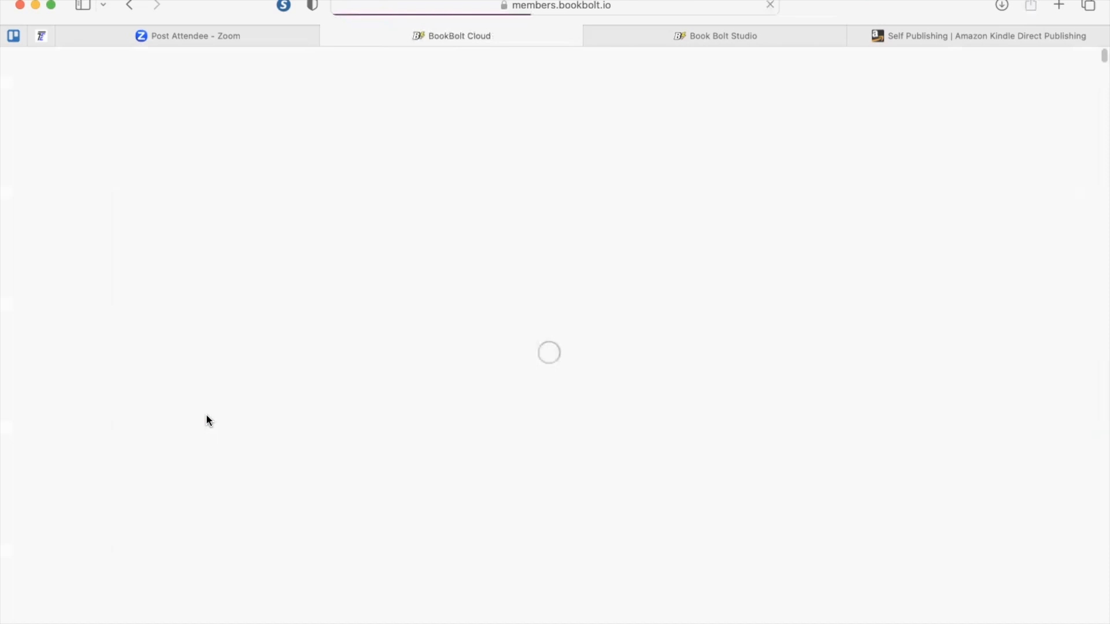
Step: Examine the prayer journal search results, comparing the top books' titles, ratings, prices, BSR and estimated monthly sales
scroll(517, 423, "down", 5)
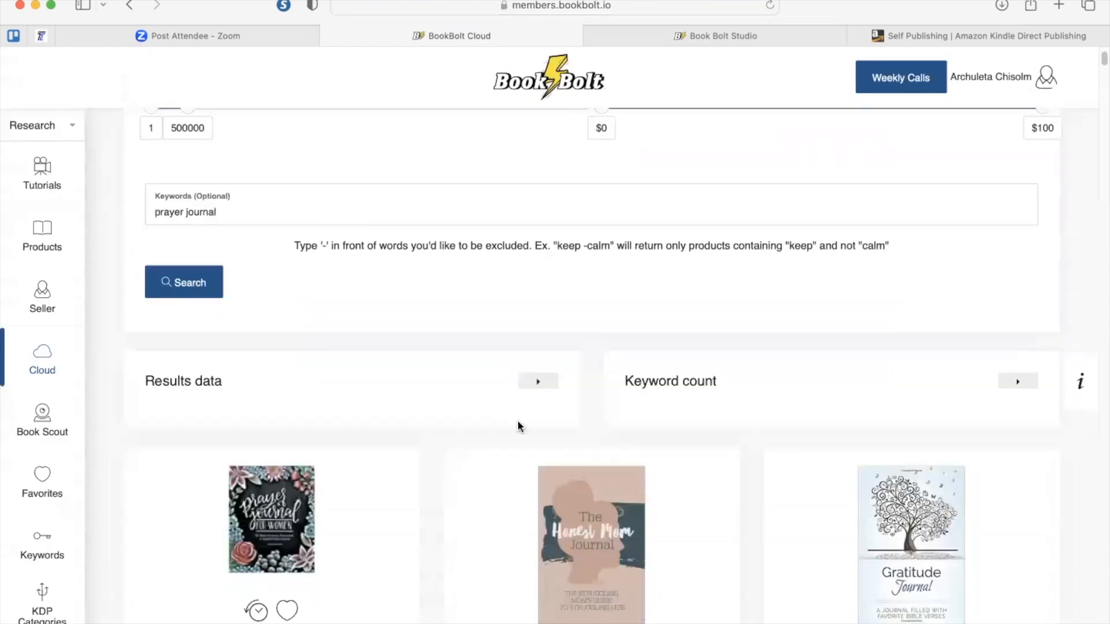
scroll(518, 426, "down", 2)
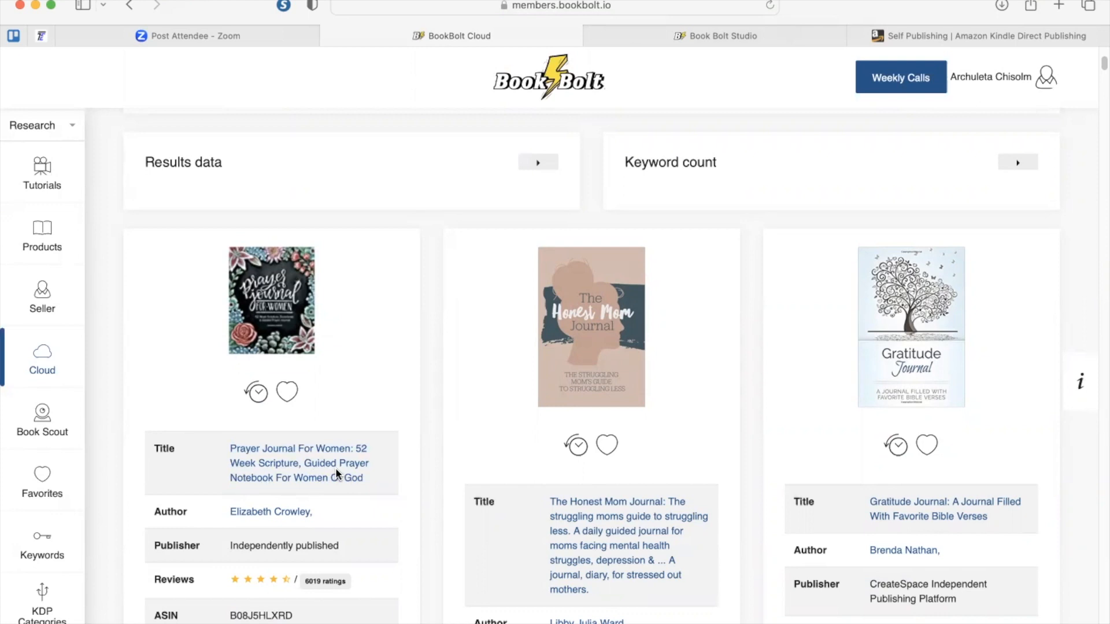
scroll(336, 471, "down", 3)
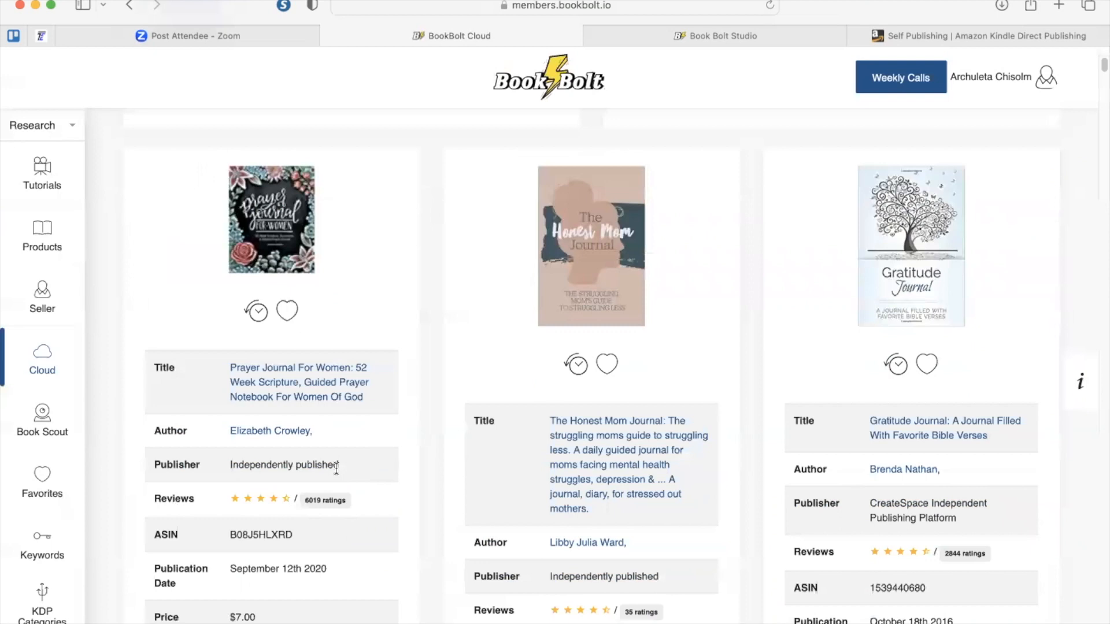
scroll(337, 470, "down", 2)
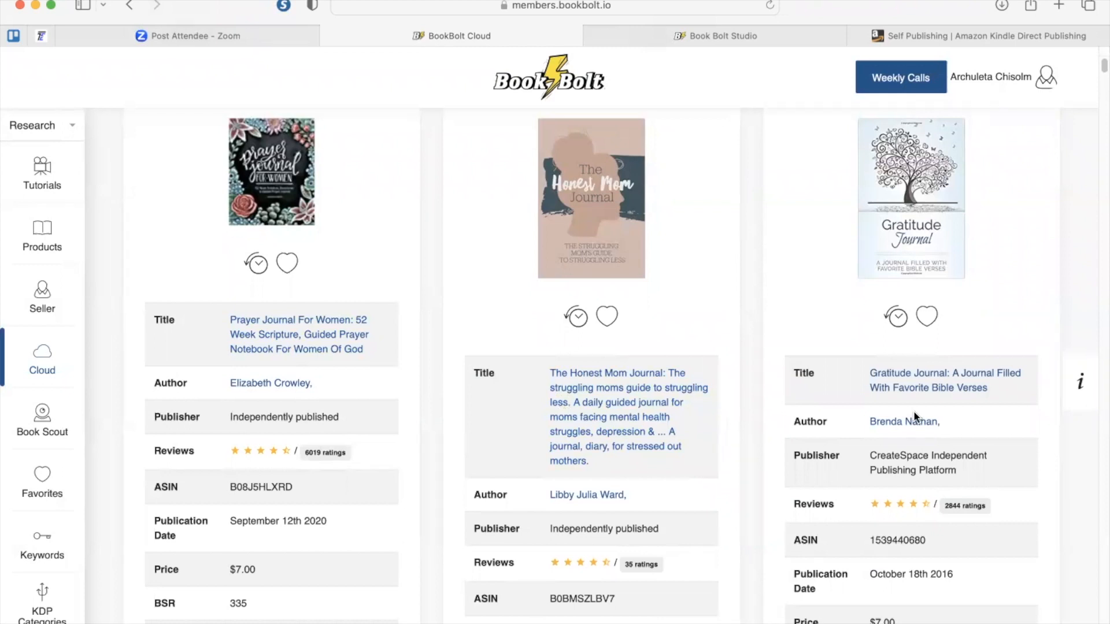
scroll(736, 413, "up", 1)
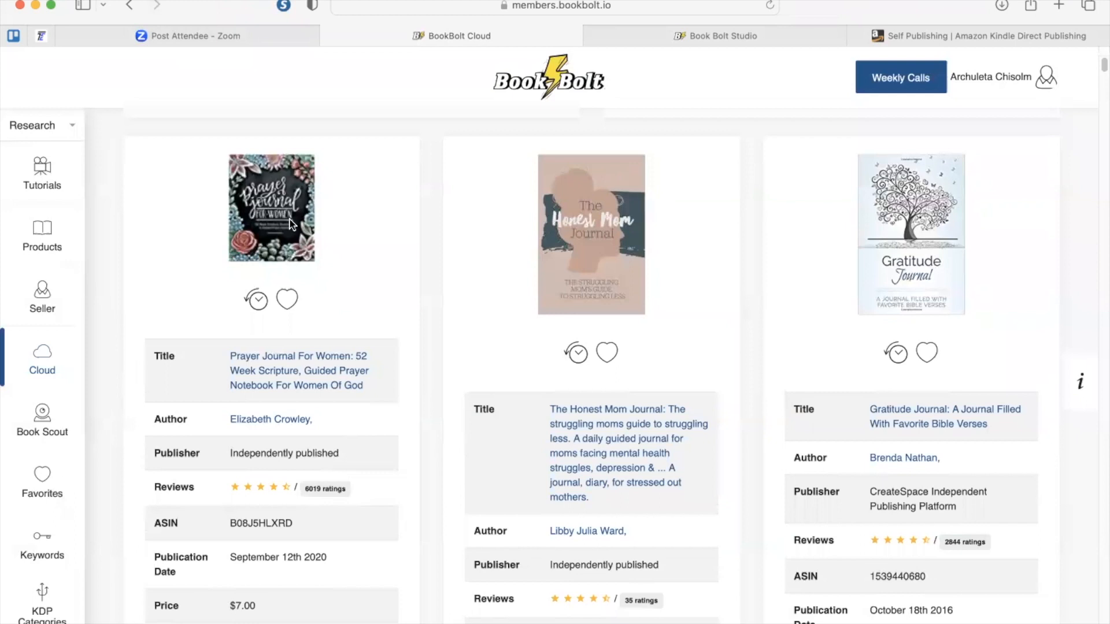
scroll(295, 228, "down", 3)
scroll(299, 236, "down", 2)
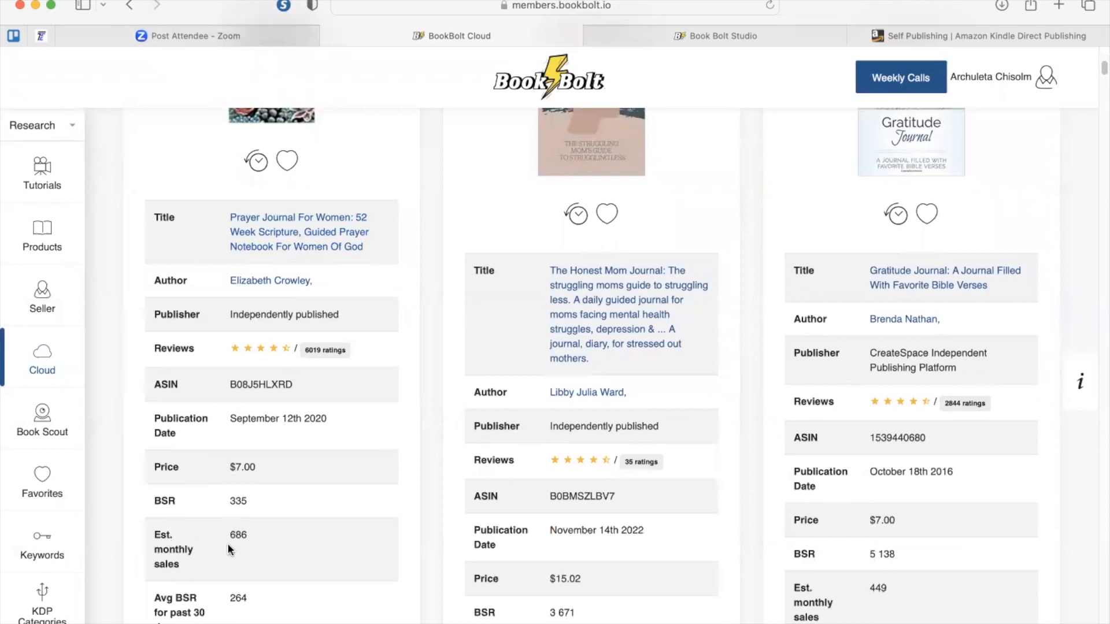
scroll(246, 548, "down", 3)
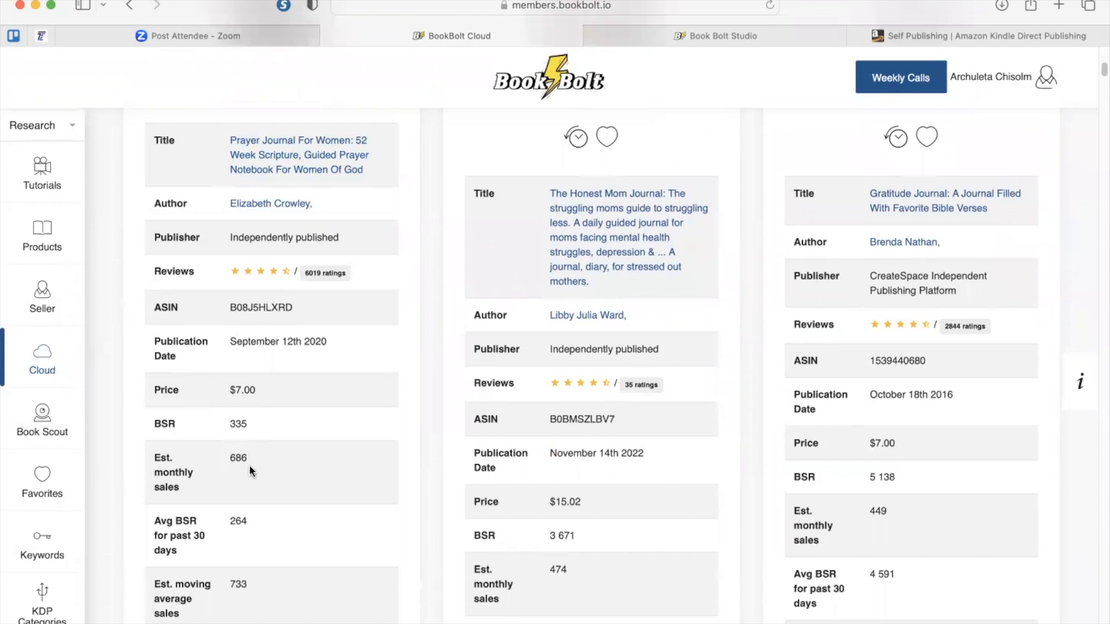
scroll(261, 465, "up", 7)
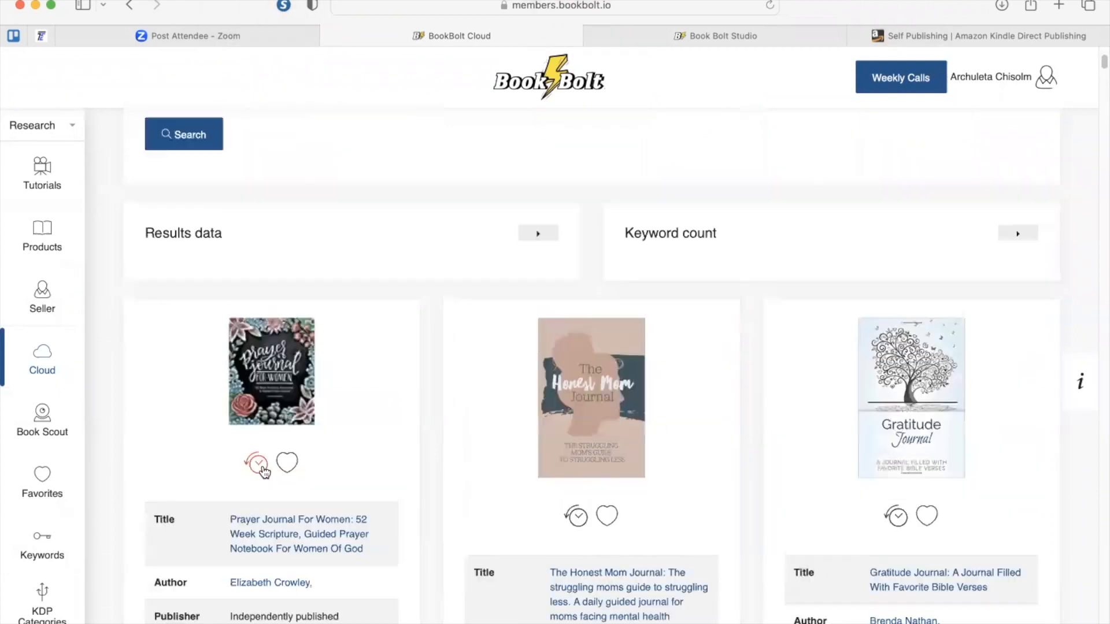
scroll(262, 464, "down", 3)
scroll(262, 465, "up", 1)
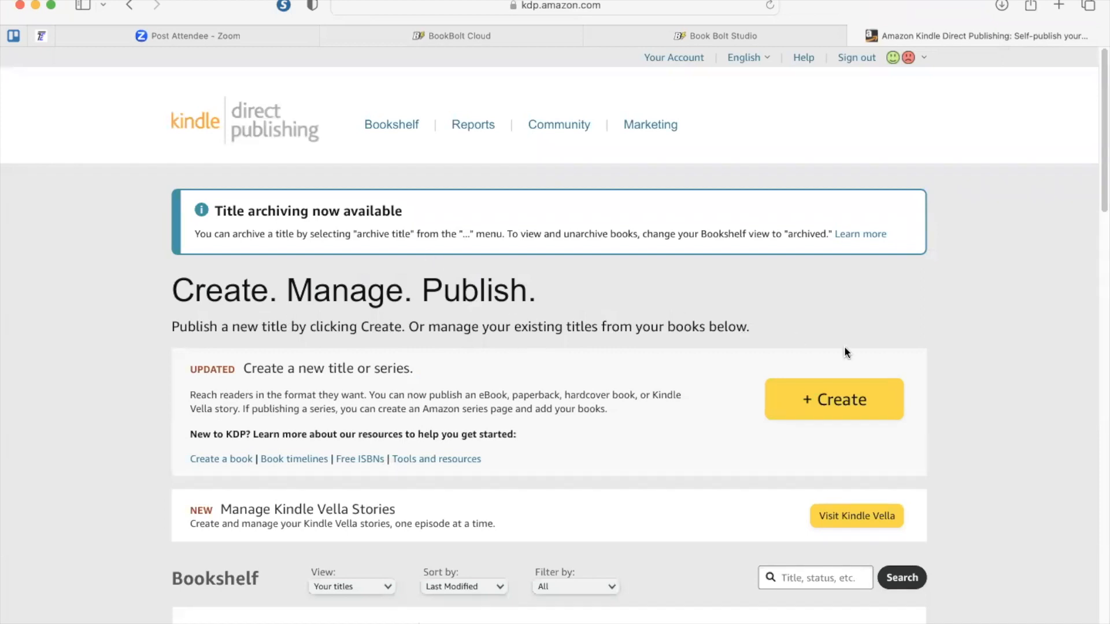
Step: On the Kindle Direct Publishing site, start creating a new paperback title
left_click(853, 400)
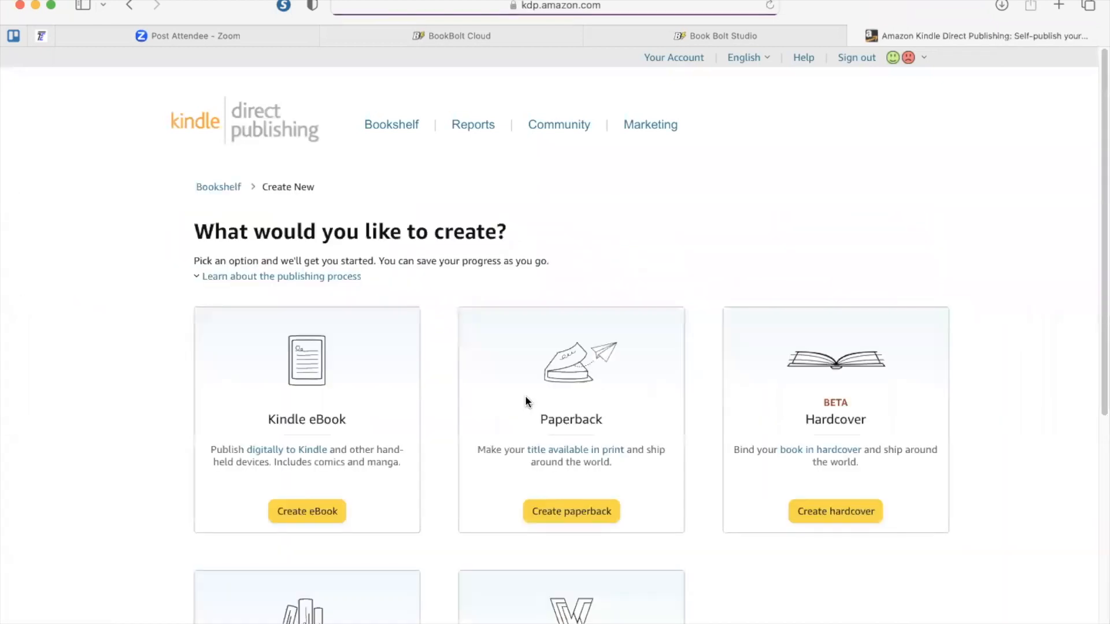
left_click(573, 517)
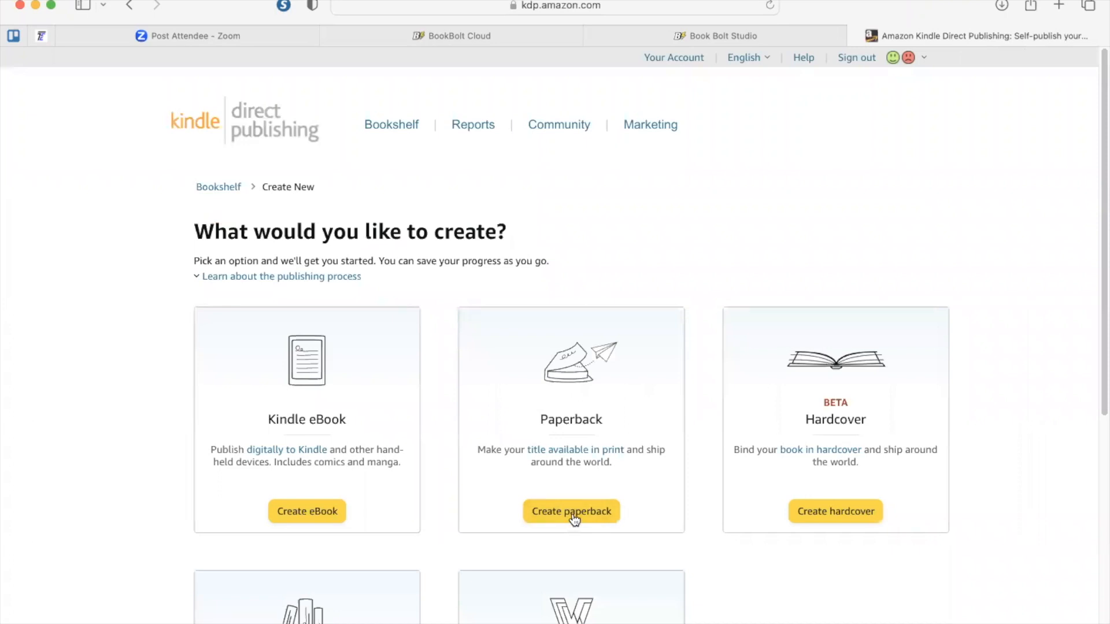
scroll(465, 354, "down", 2)
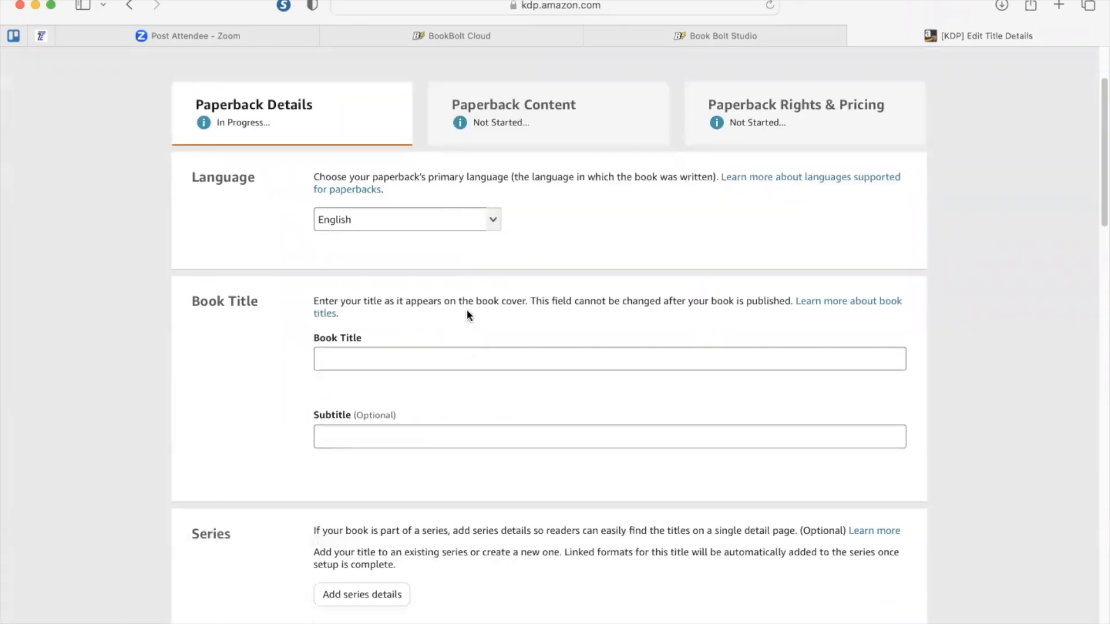
Step: Enter "Prayer Journal for Women" as the paperback's book title
left_click(353, 359)
type("Praesc")
key("BackSpace")
key("BackSpace")
key("BackSpace")
key("BackSpace")
type("ayer Journal")
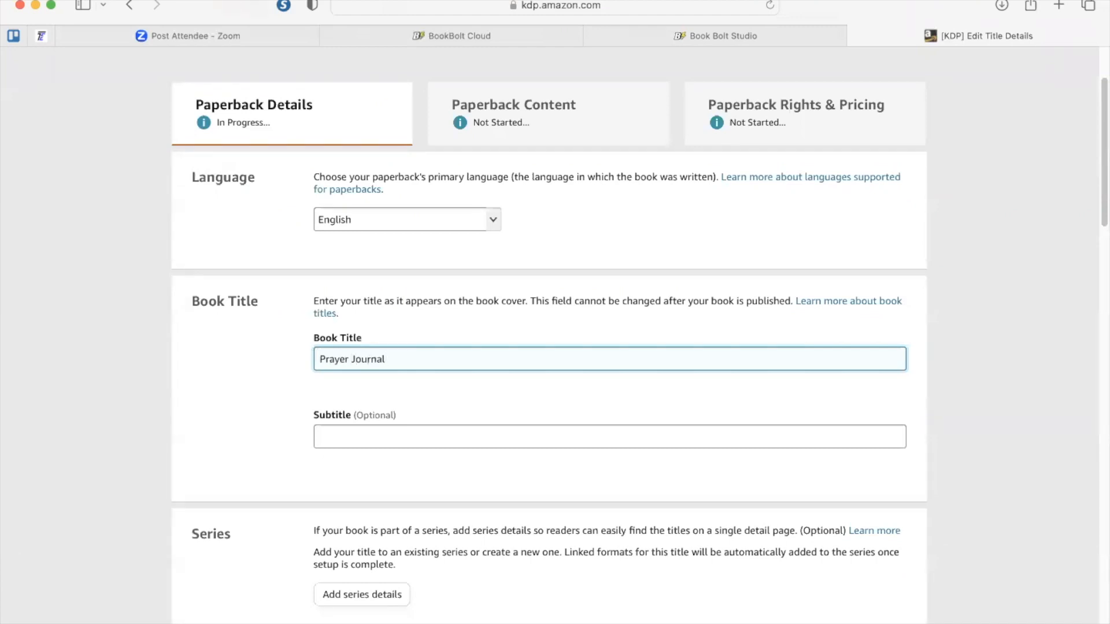
type(" for Women")
Step: Enter "Prayer Notebook for Women of God" as the book's subtitle
left_click(350, 441)
type("Pr")
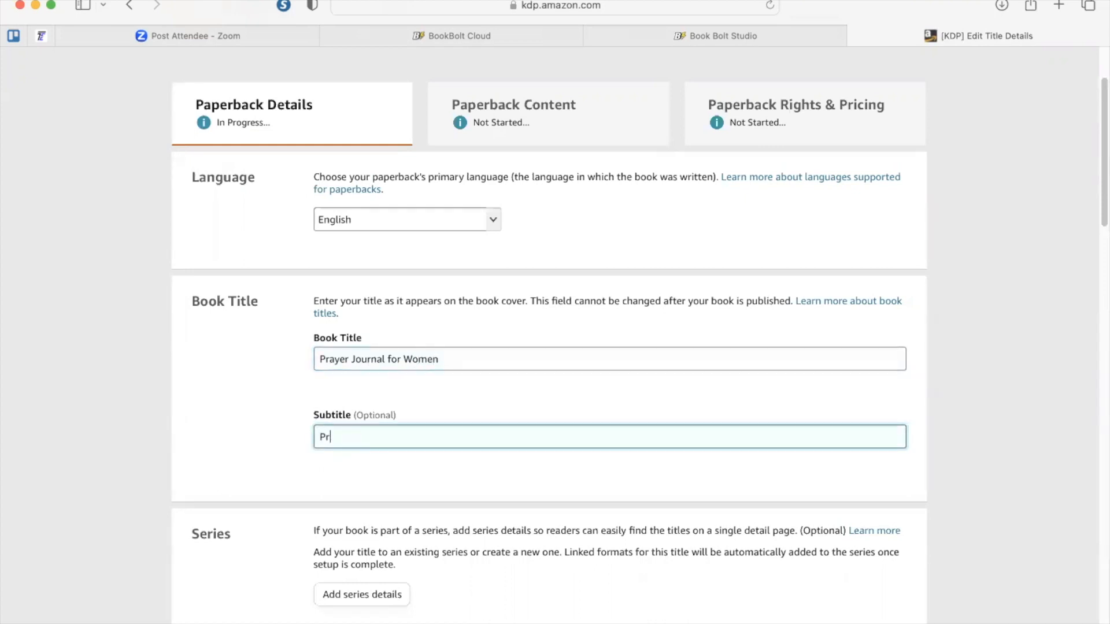
type("ayer Notebook for Women ")
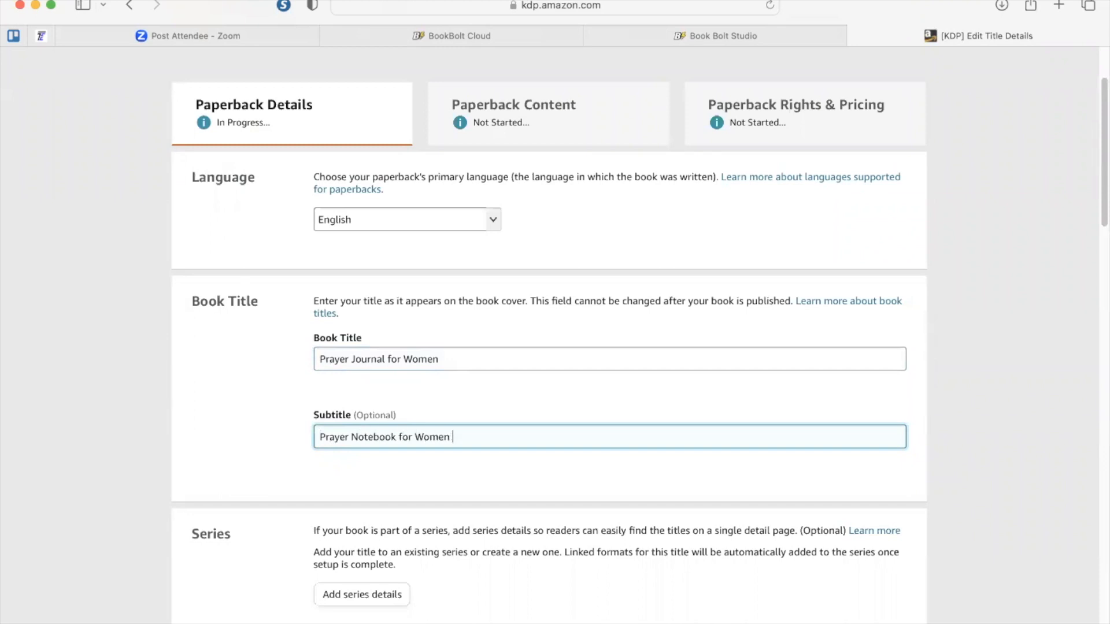
type("of God")
Step: Fill in the primary author's first name, middle initial and last name, leaving the series and edition number blank
scroll(640, 333, "down", 3)
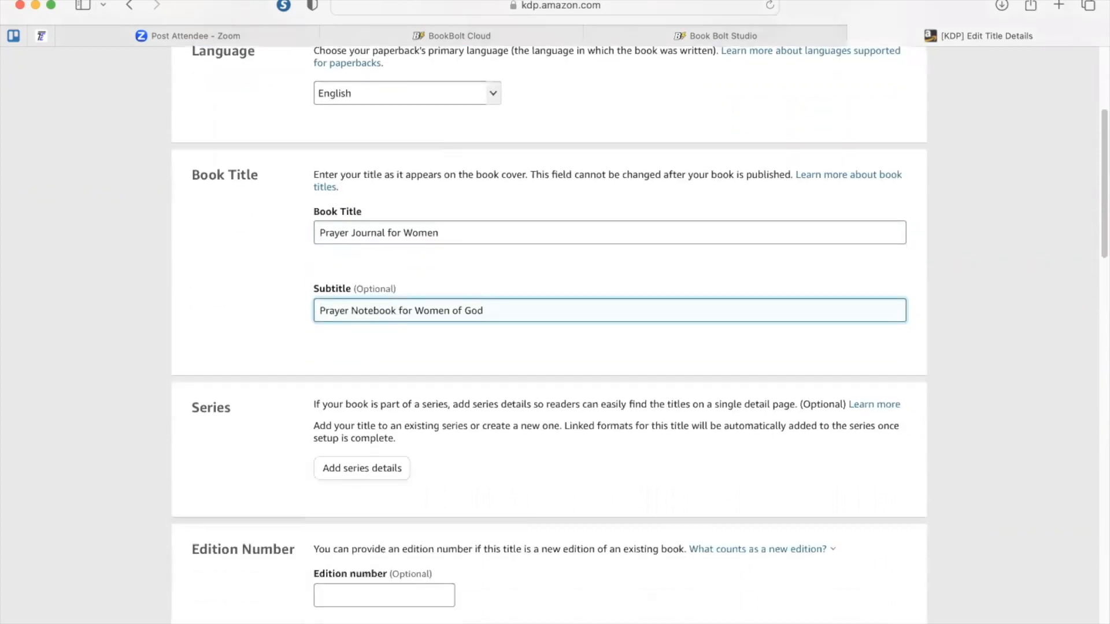
scroll(348, 445, "down", 1)
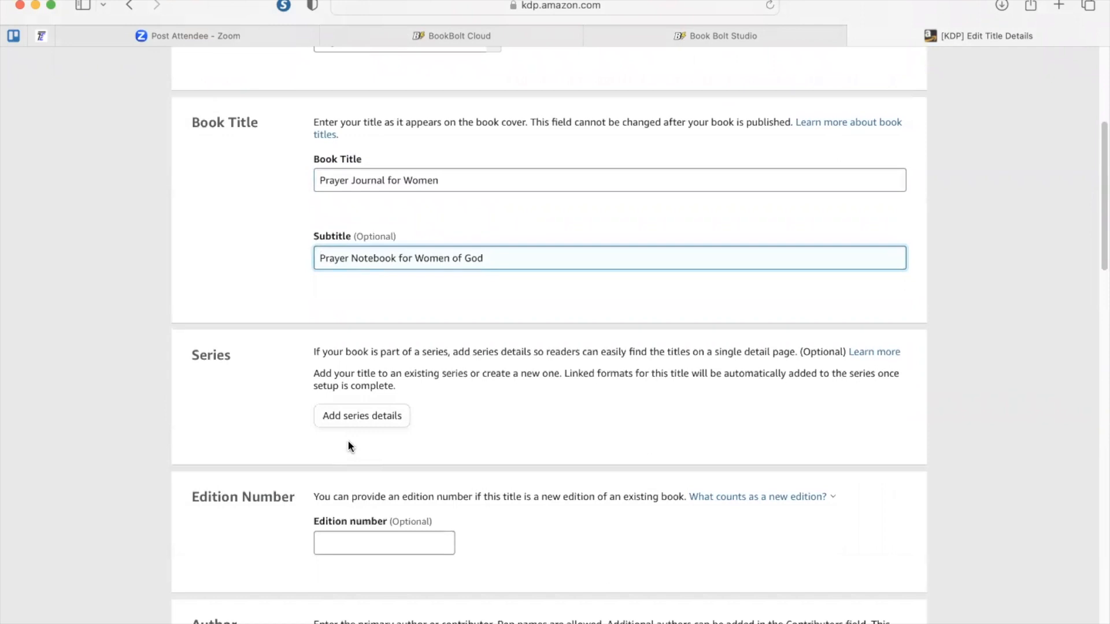
scroll(348, 440, "down", 2)
scroll(348, 439, "down", 2)
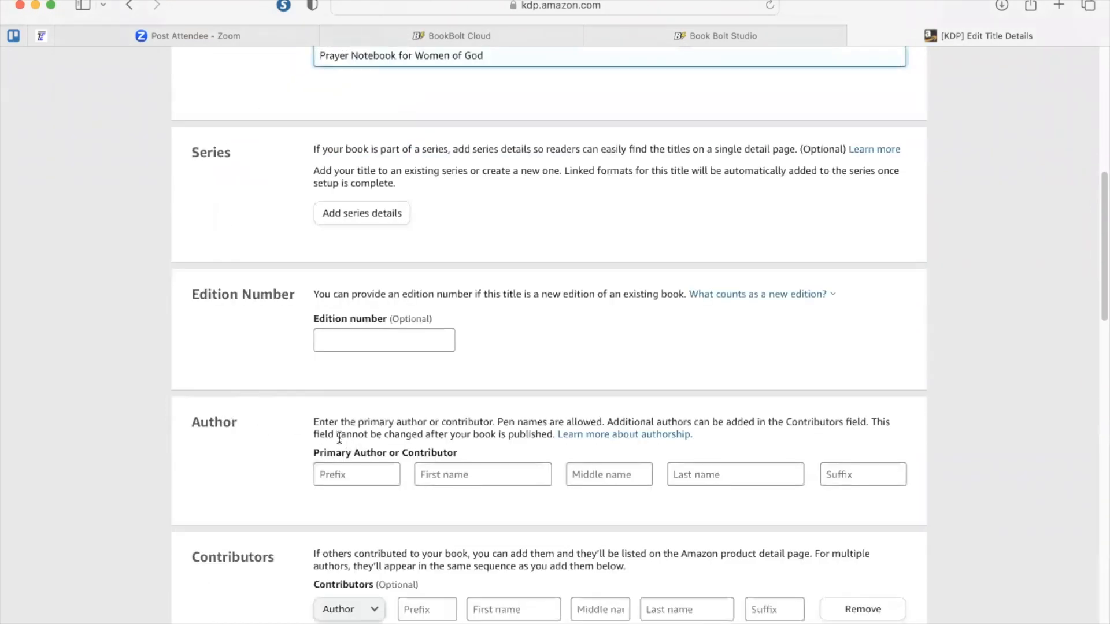
left_click(469, 480)
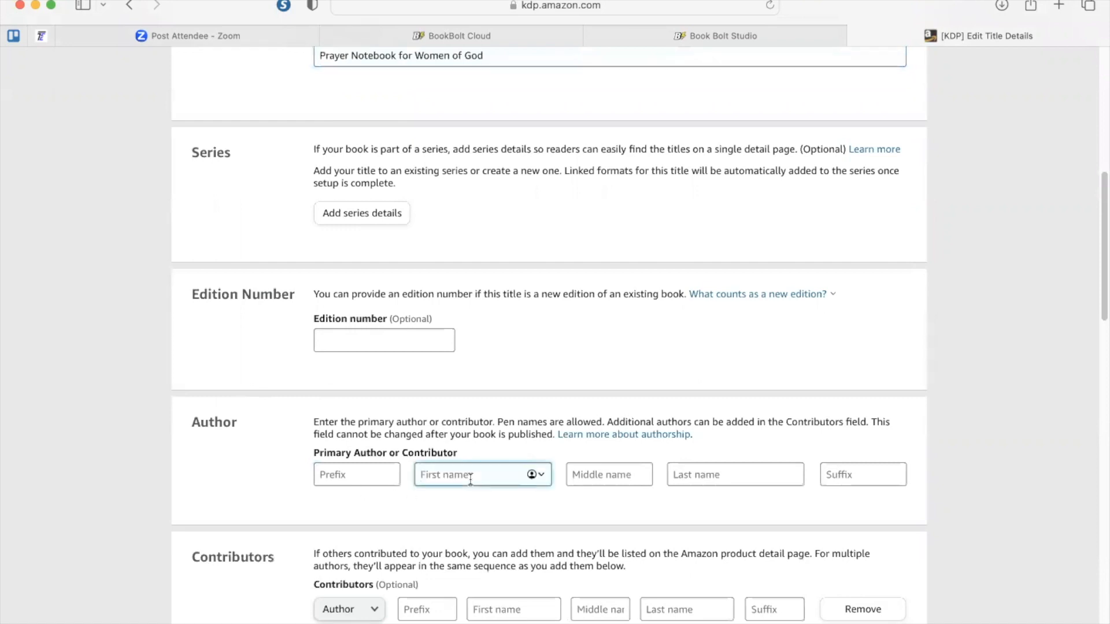
type("Archuleta")
key("Tab")
type("A")
key("Tab")
type("Chisoln")
key("BackSpace")
type("m")
Step: From the Book Bolt Cloud results, open the first prayer journal's Amazon listing and read its description and product details
scroll(459, 483, "down", 4)
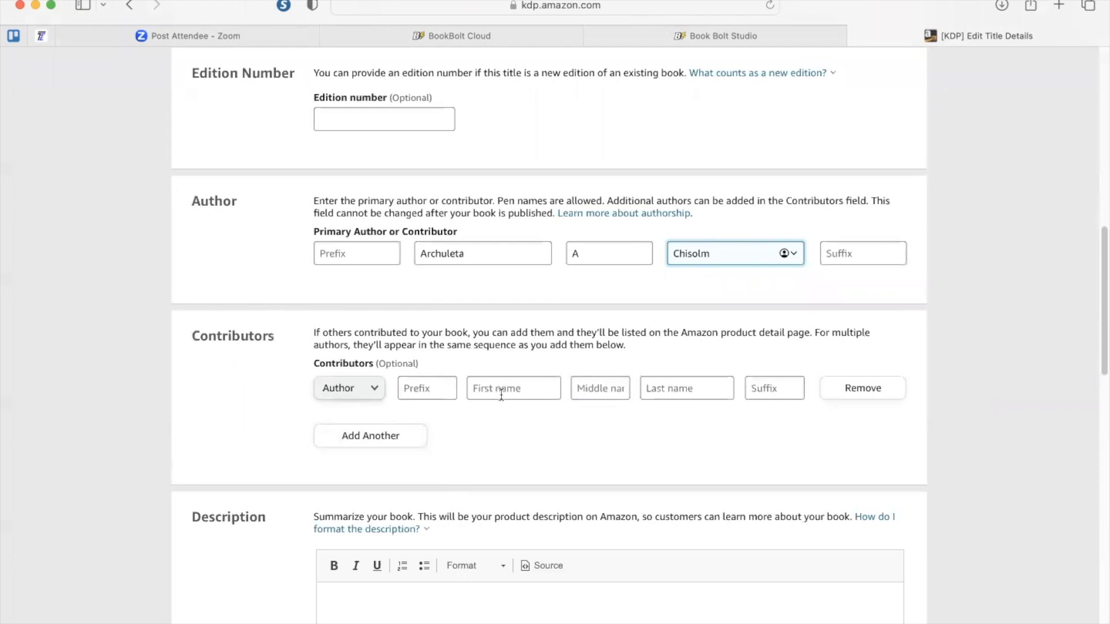
scroll(494, 428, "down", 2)
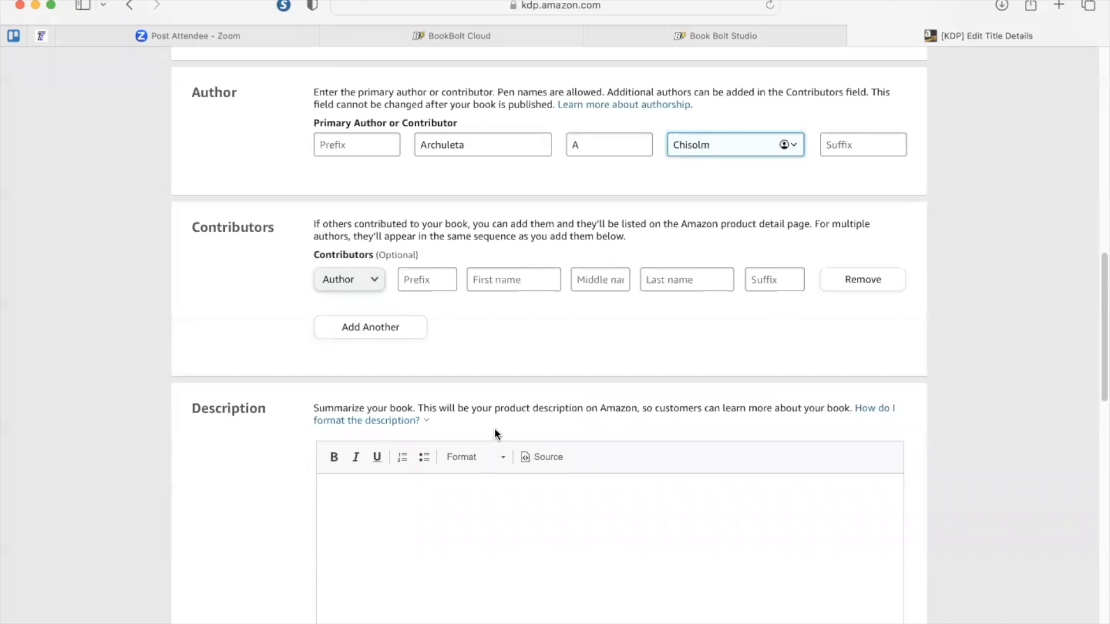
scroll(408, 483, "down", 3)
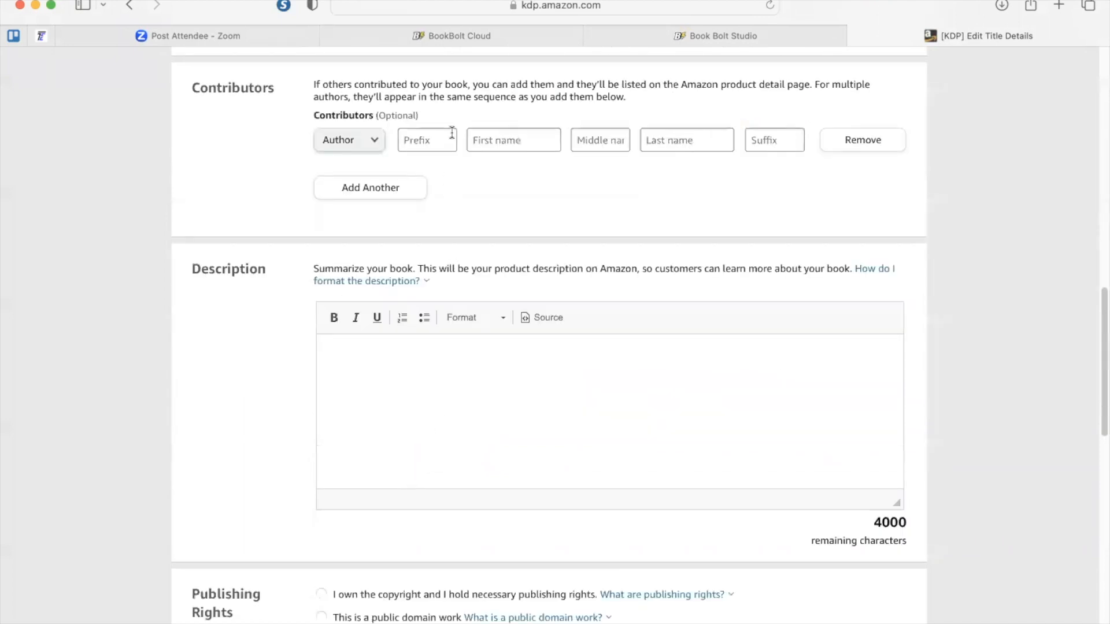
left_click(520, 36)
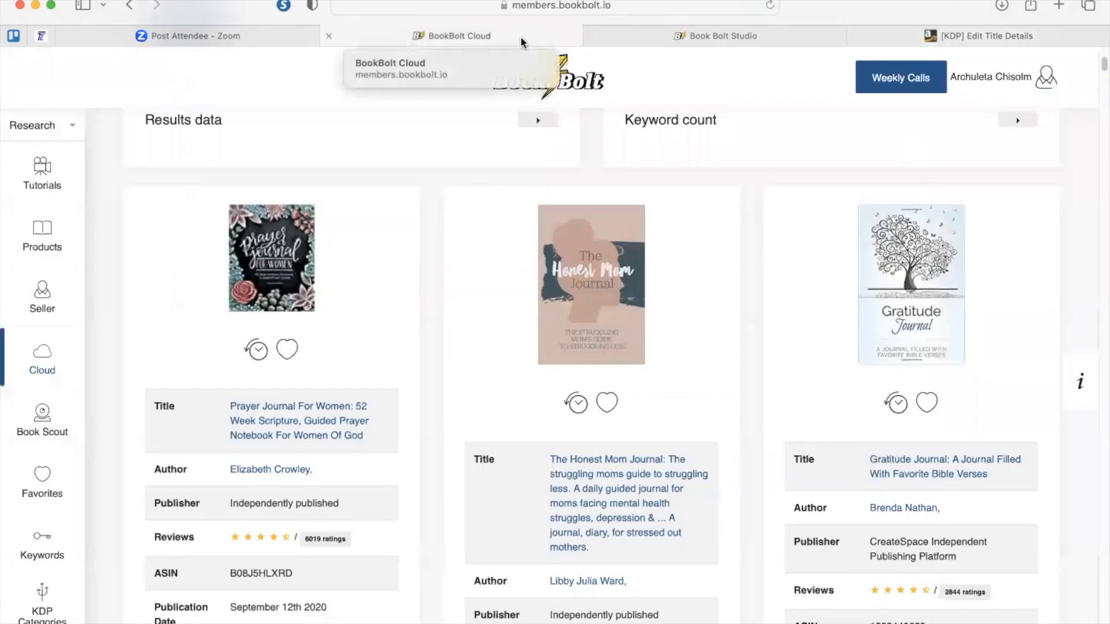
scroll(522, 261, "down", 3)
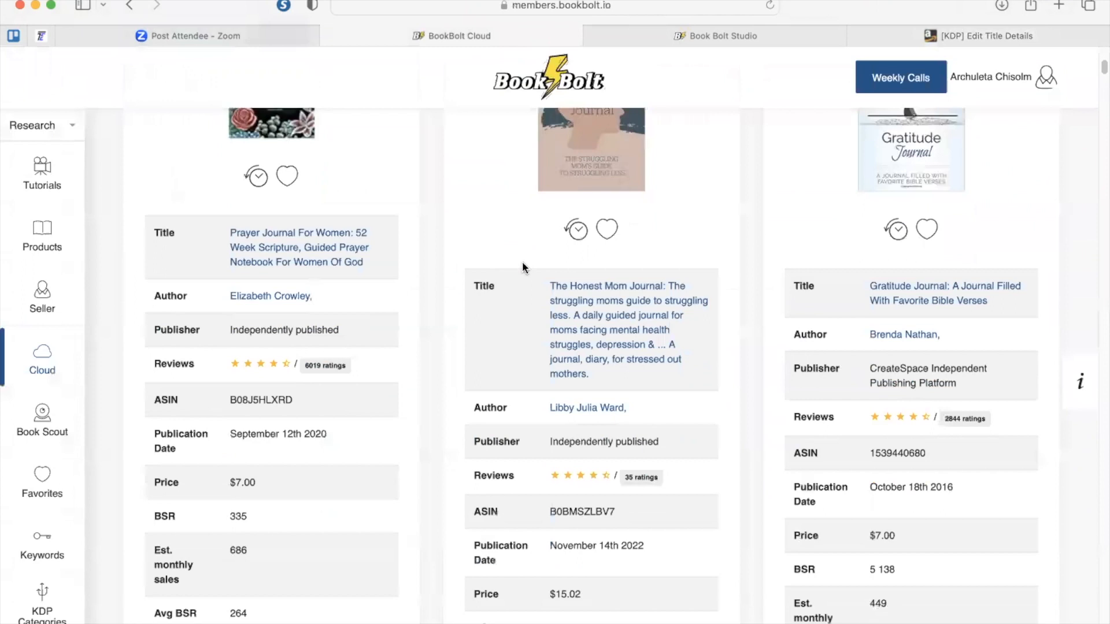
scroll(362, 359, "down", 3)
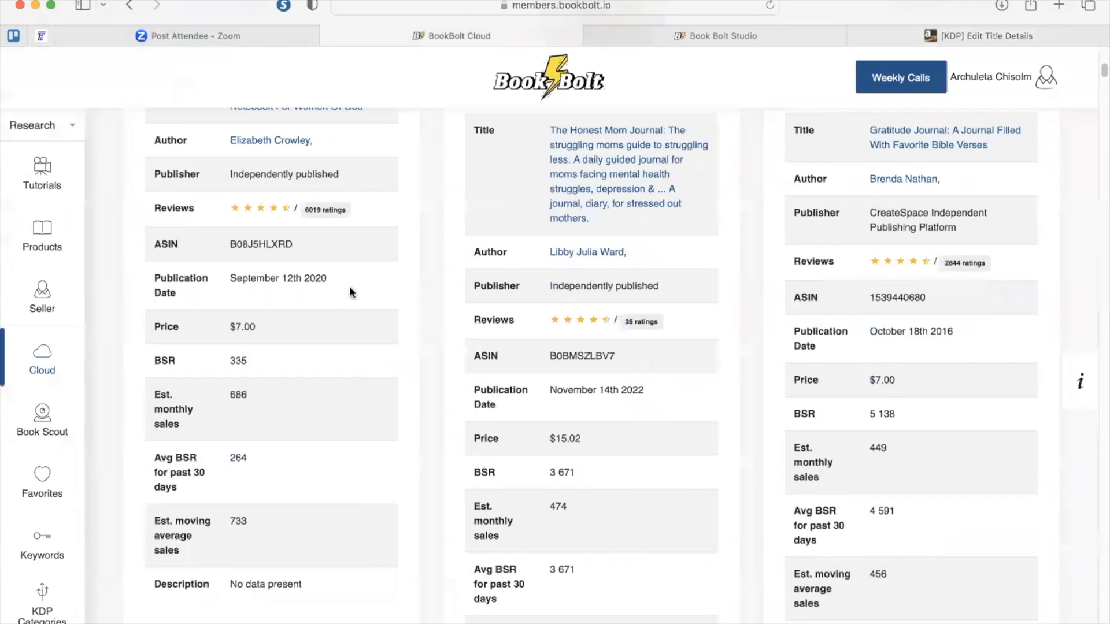
scroll(329, 220, "up", 1)
scroll(326, 212, "up", 7)
left_click(272, 537)
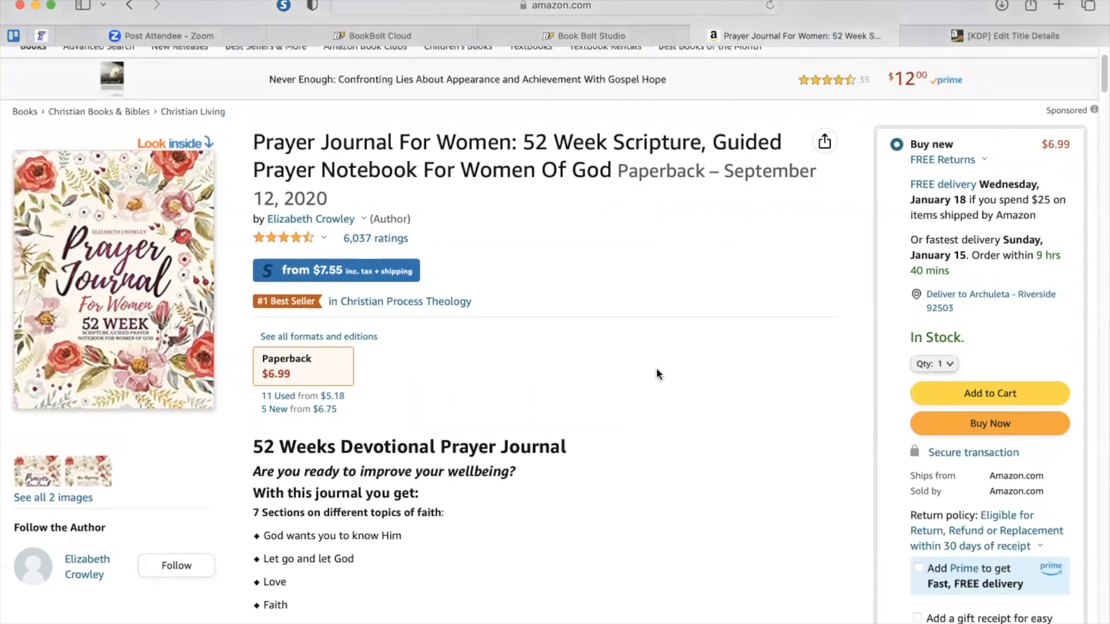
scroll(656, 370, "down", 3)
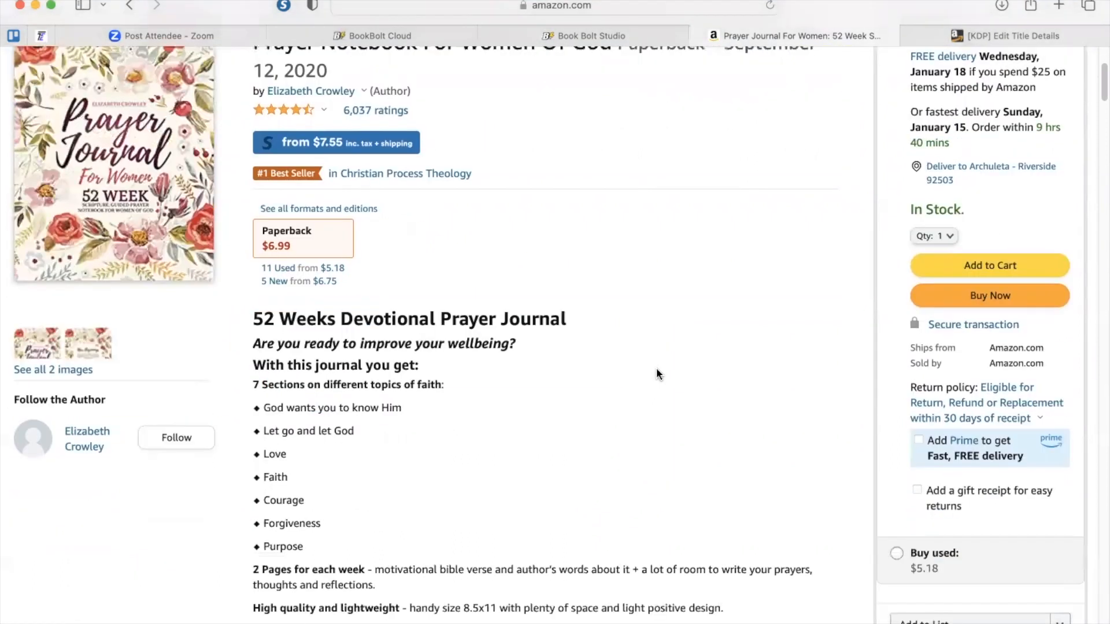
scroll(656, 370, "down", 2)
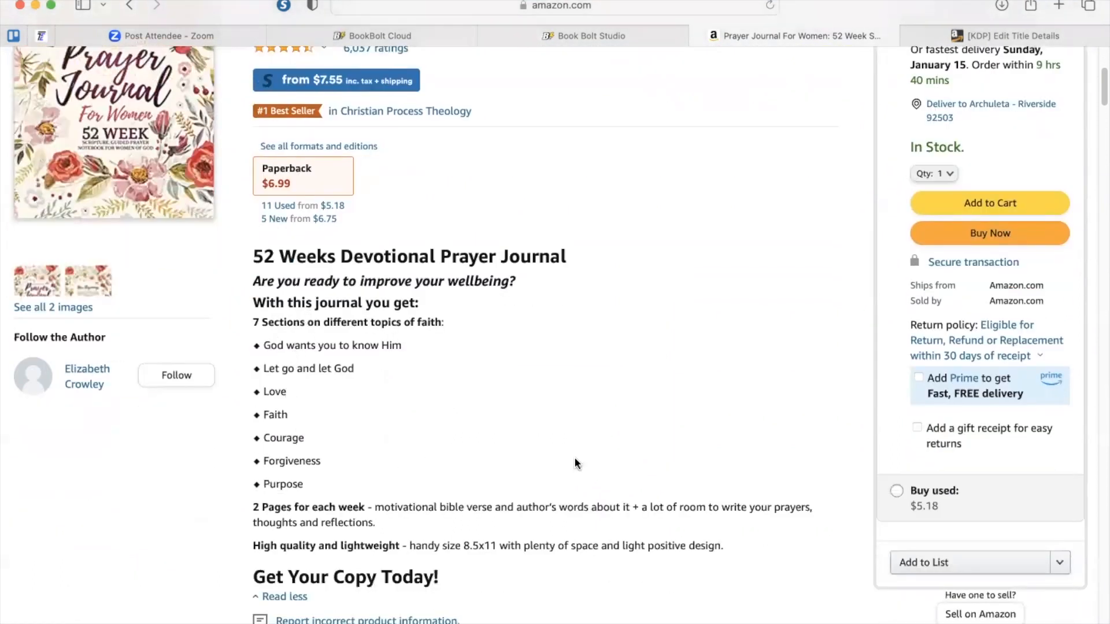
scroll(576, 463, "down", 2)
scroll(573, 458, "down", 2)
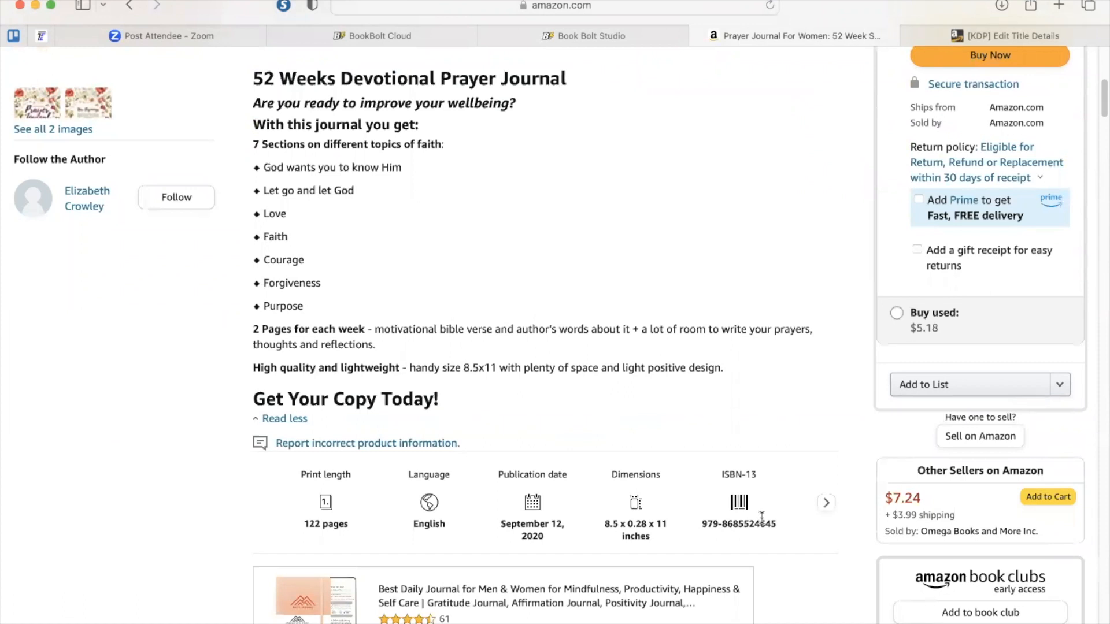
Step: Back on the KDP details page, enter the description lines "6 x 9 journal", "generous space to write and includes prayer list" and "prayer notes, key verses"
left_click(971, 36)
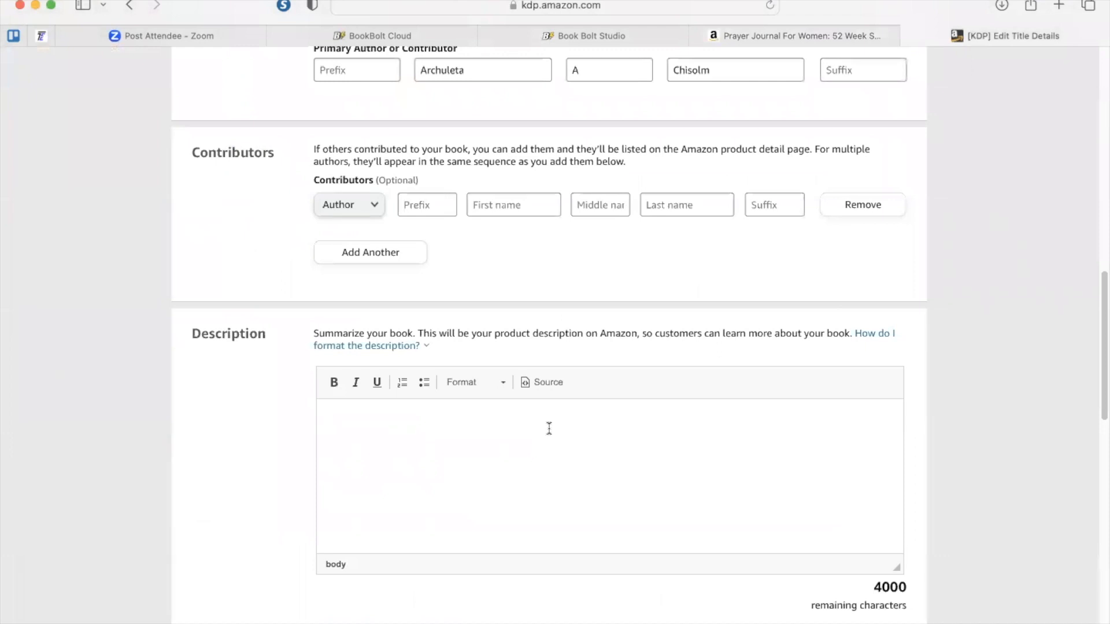
type("6 x 9 journal")
key("Return")
type("generous p")
key("BackSpace")
type("space to write and includes pryaer")
key("BackSpace")
key("BackSpace")
key("BackSpace")
type("ayer list")
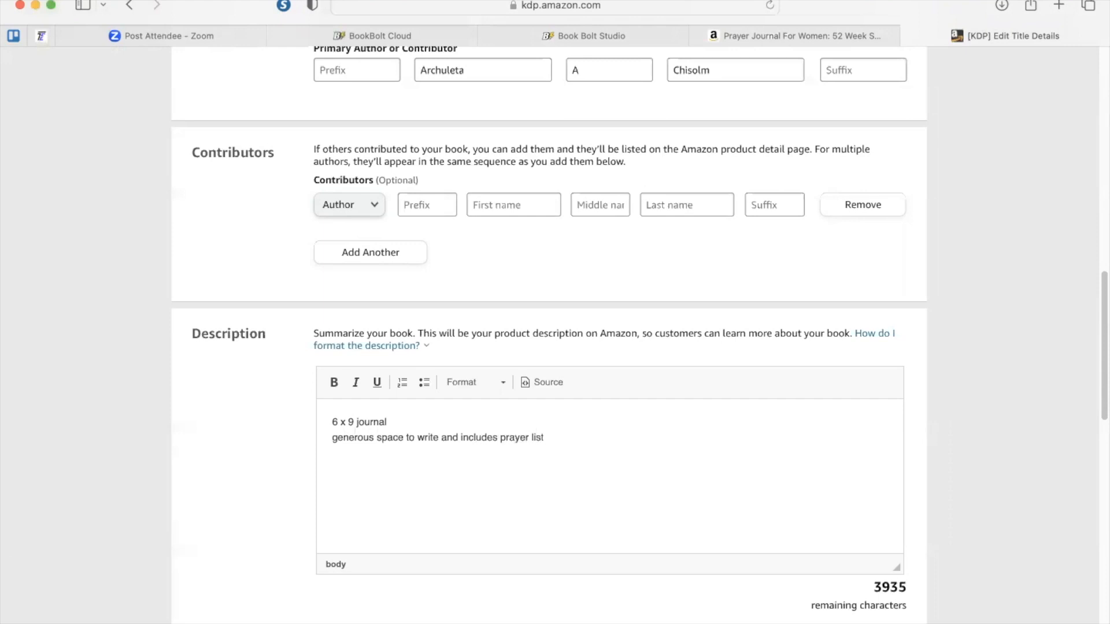
key("Return")
type("prayer notes, key verses")
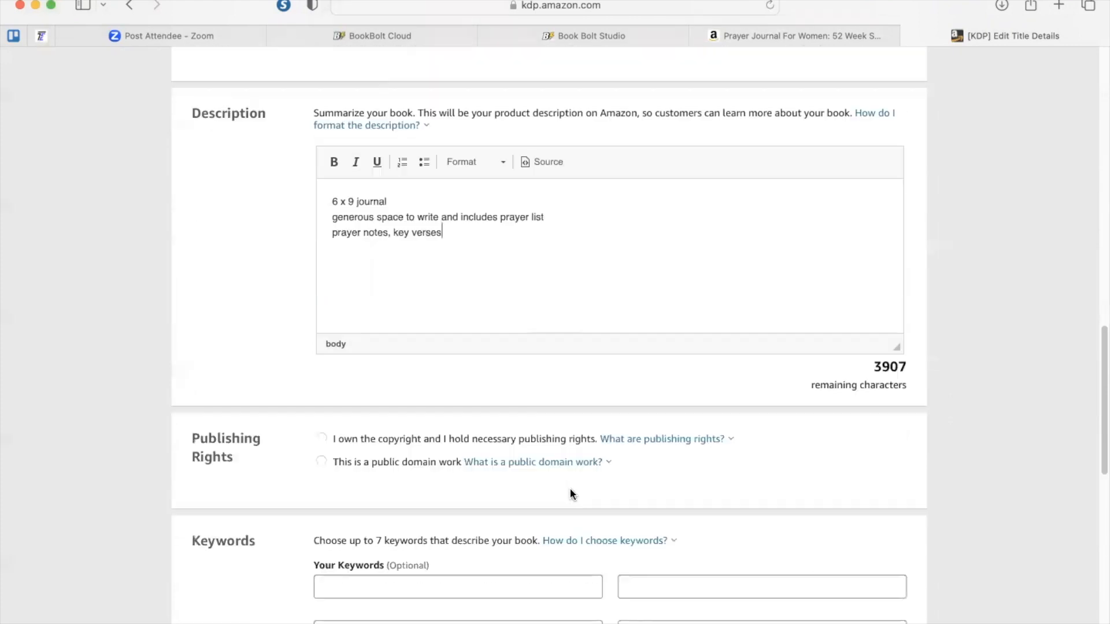
Step: Set the publishing rights to owning the copyright and holding the necessary publishing rights
scroll(572, 494, "down", 5)
scroll(570, 493, "up", 1)
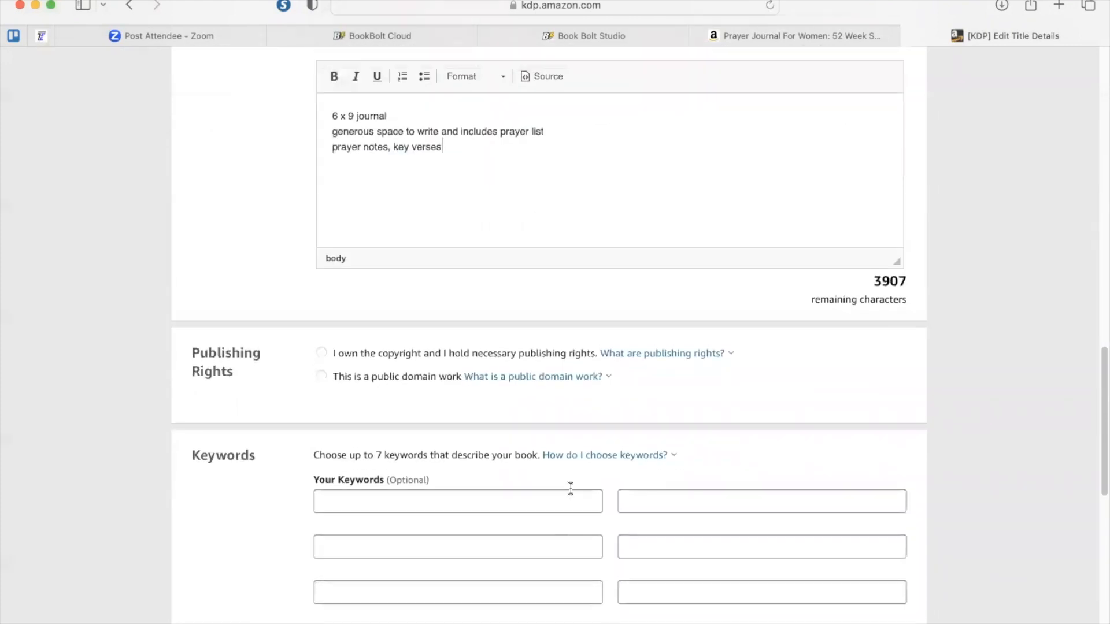
left_click(321, 353)
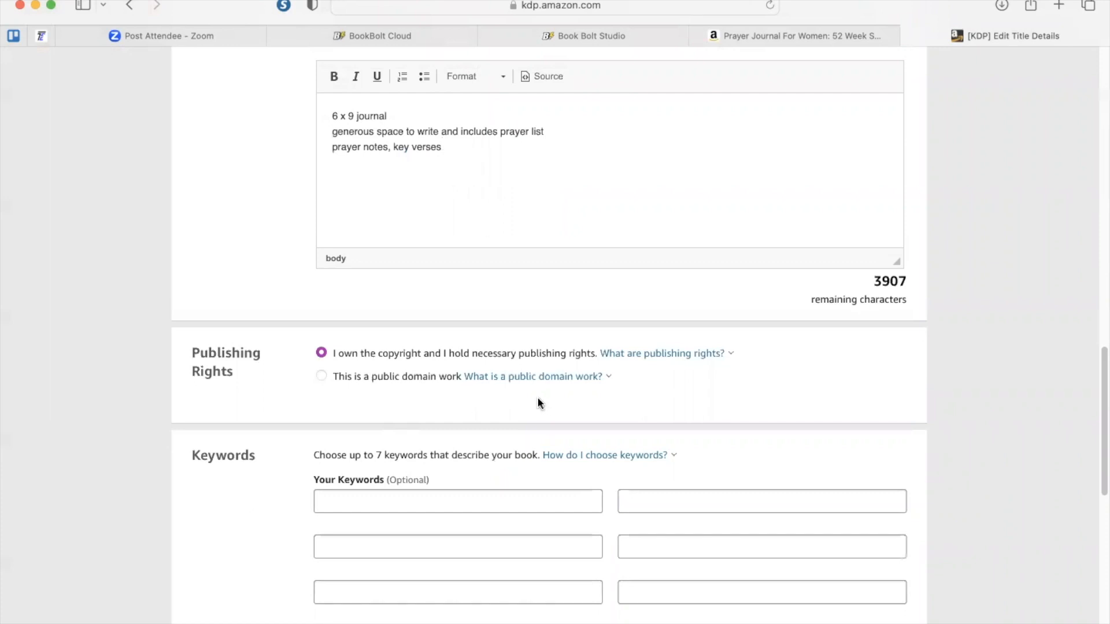
scroll(665, 403, "down", 3)
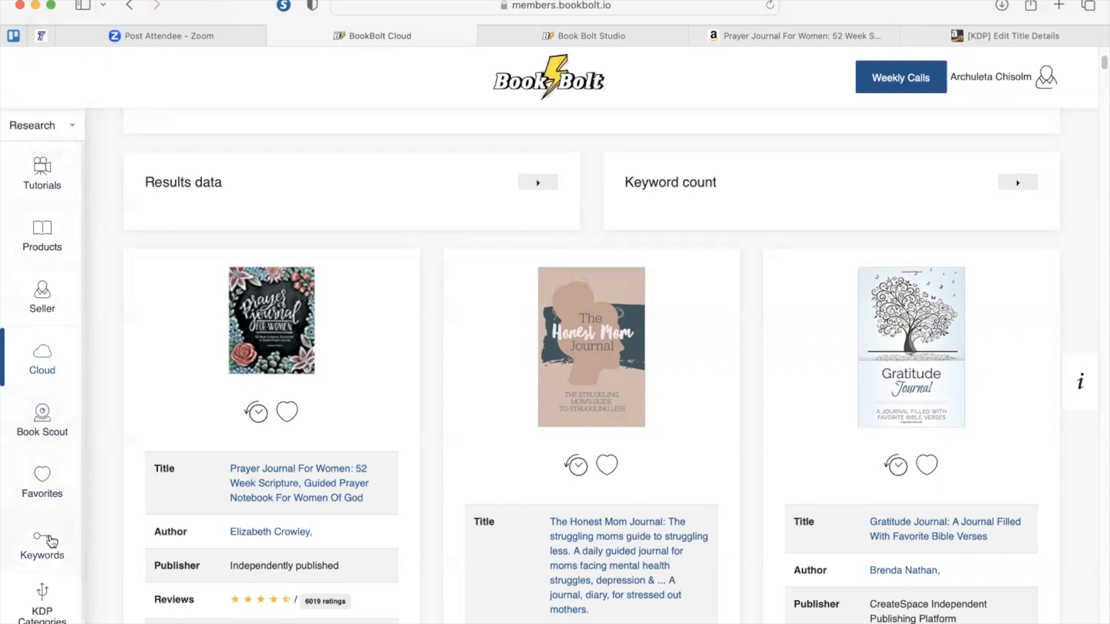
Step: Search Book Bolt's keyword finder for "prayer journal" and examine the search volume and competition of the suggested phrases
mouse_move(53, 545)
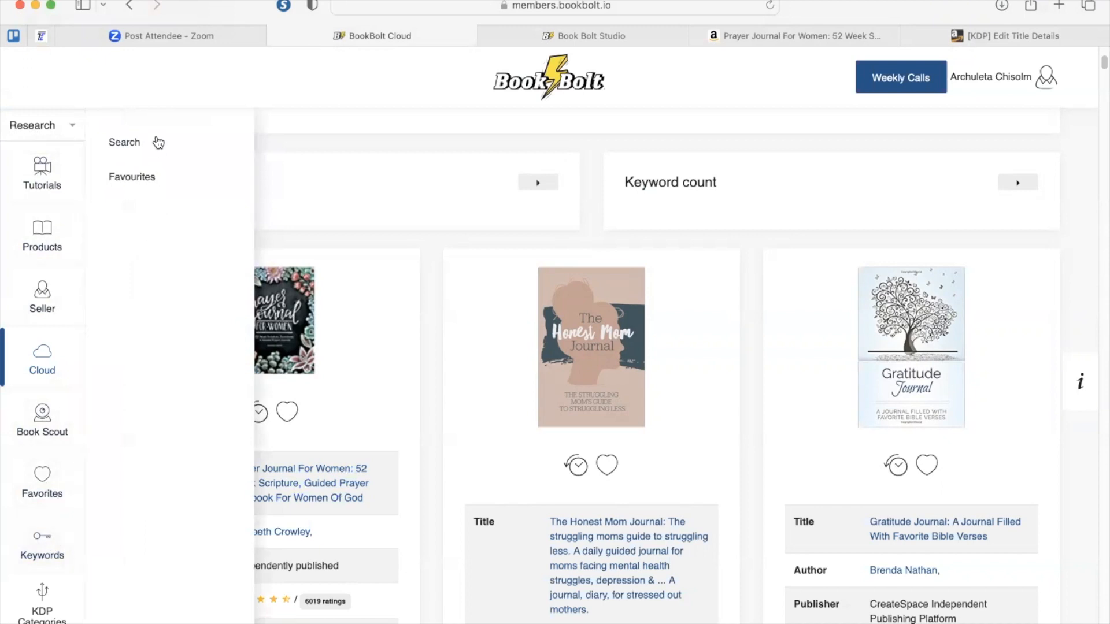
left_click(129, 143)
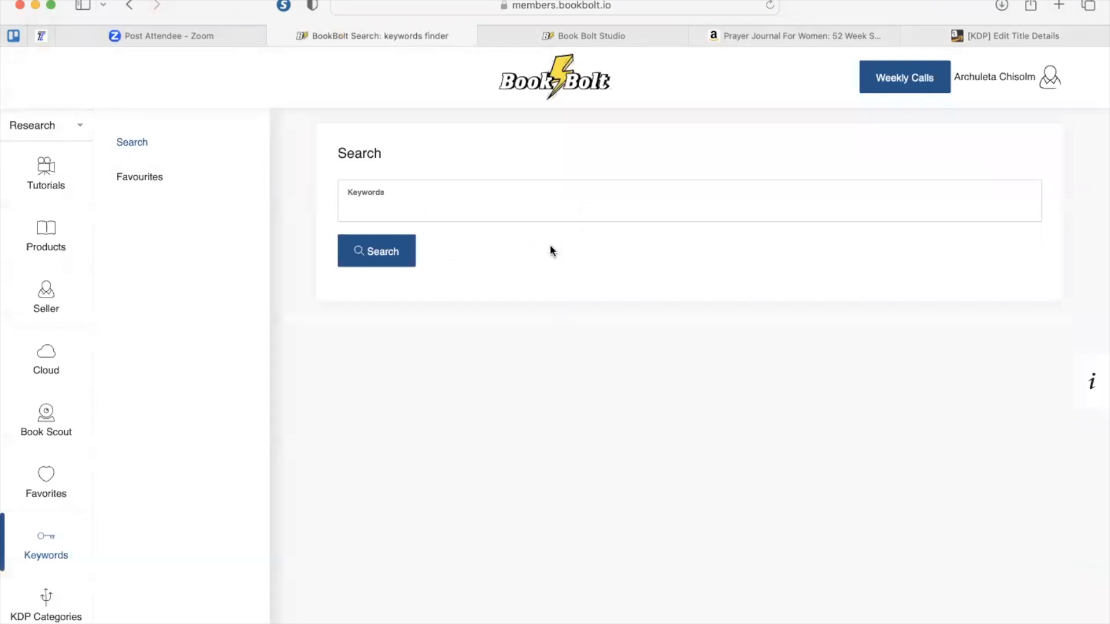
left_click(547, 204)
type("prayer")
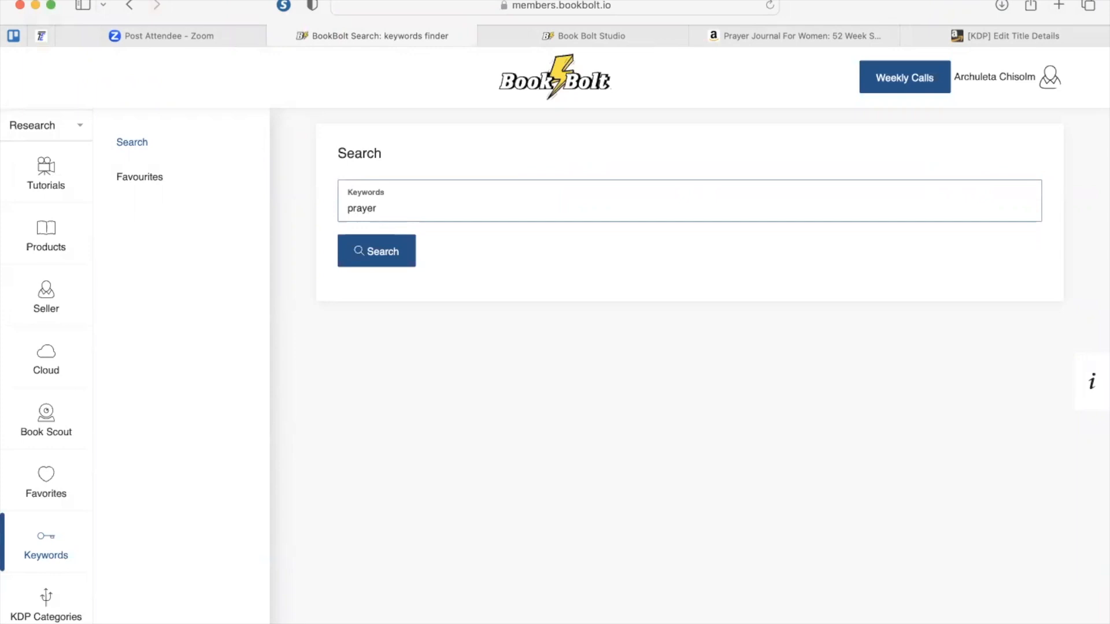
type("journal")
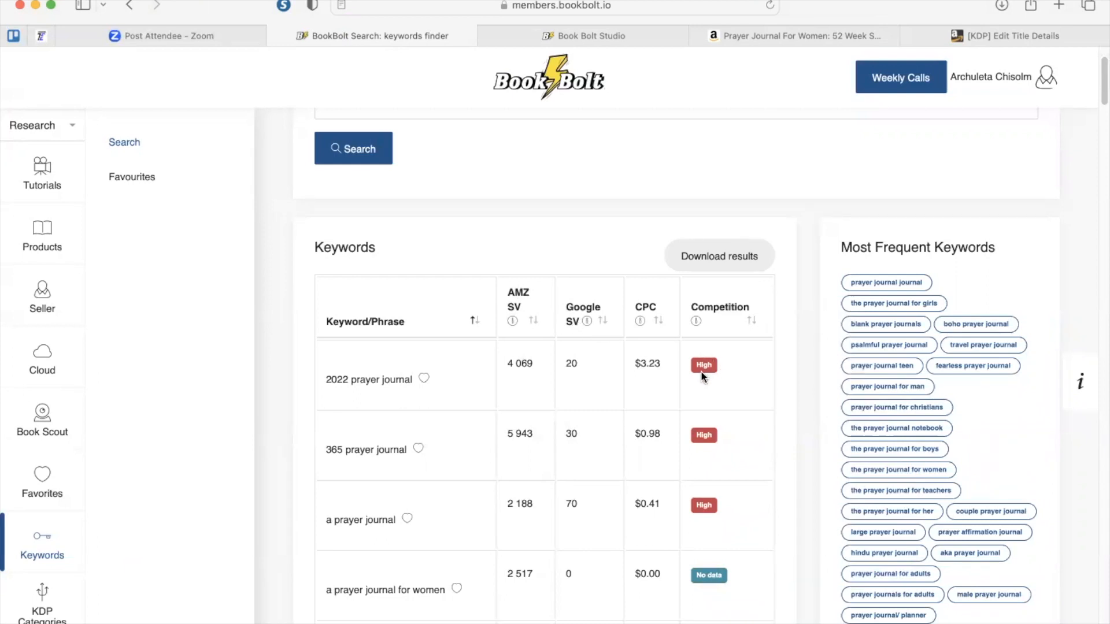
scroll(700, 372, "down", 2)
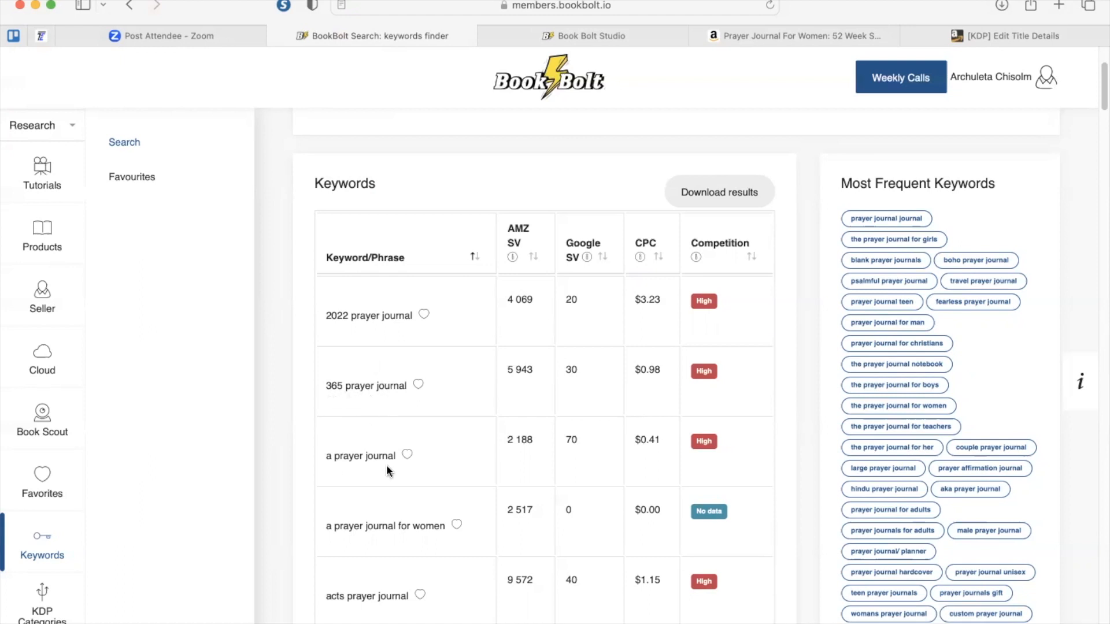
scroll(386, 464, "down", 2)
scroll(387, 469, "down", 1)
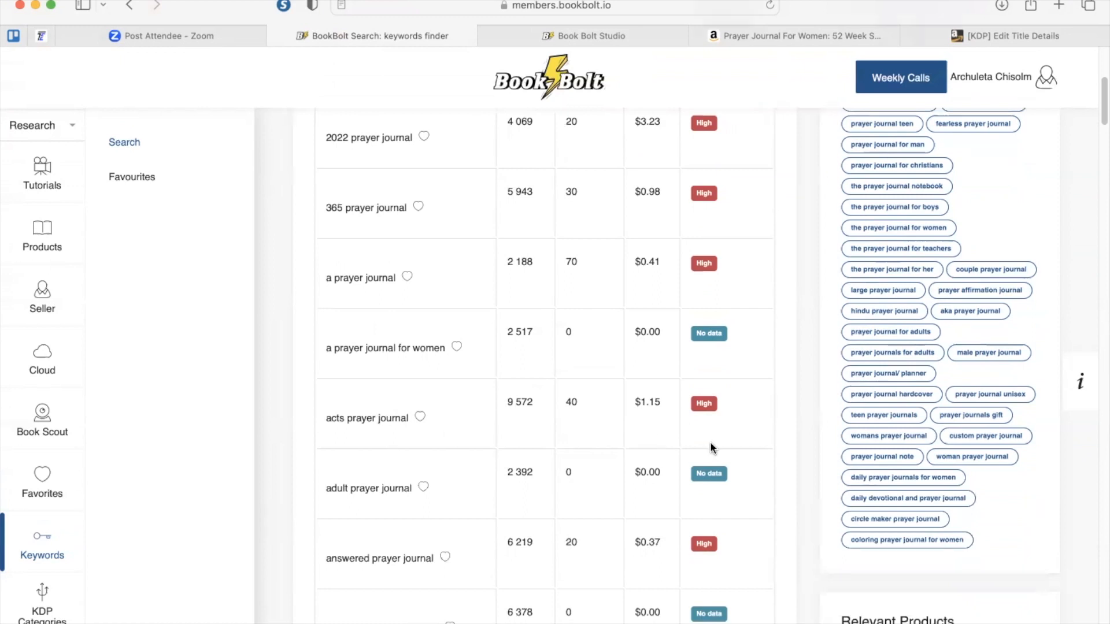
scroll(709, 441, "down", 3)
scroll(710, 442, "up", 6)
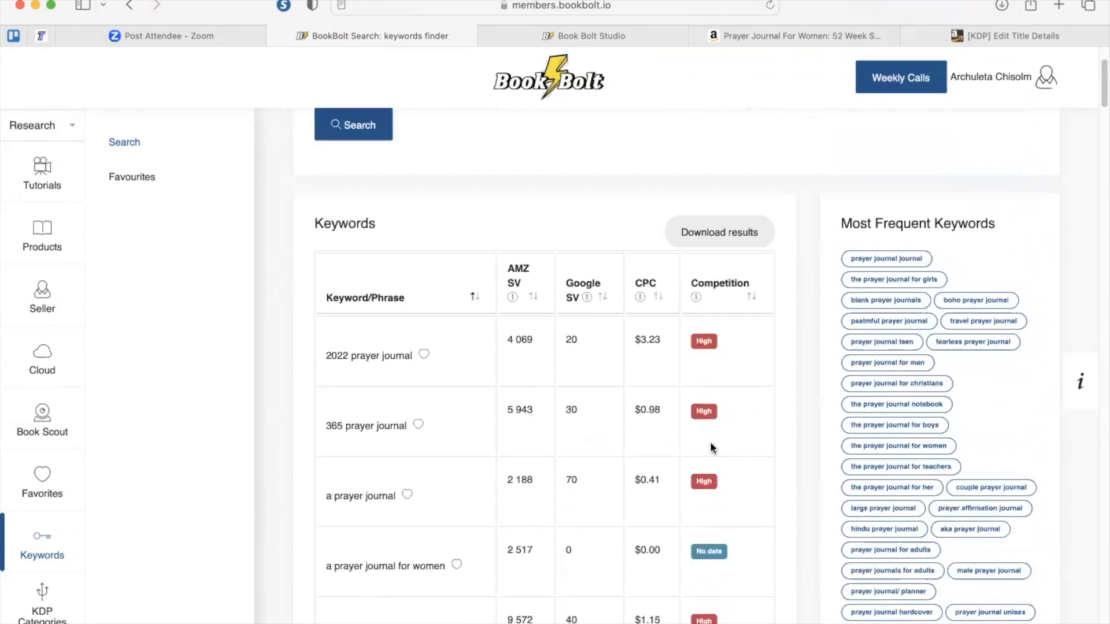
scroll(710, 442, "down", 2)
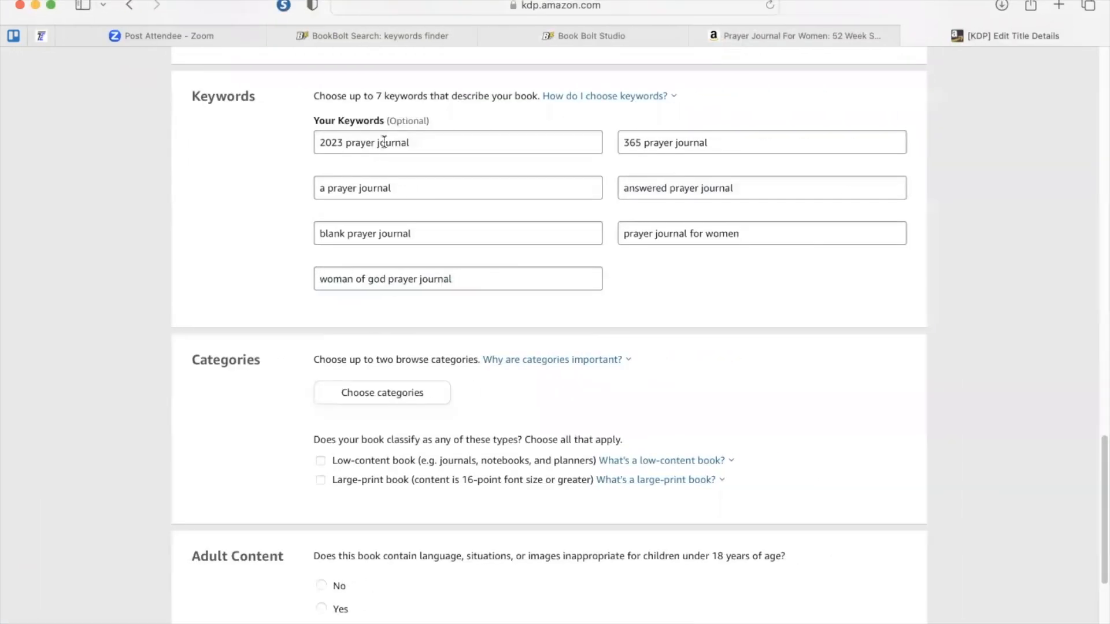
Step: Assign the KDP title to the Literary Collections > Diaries & Journals category and save the selection
left_click(366, 396)
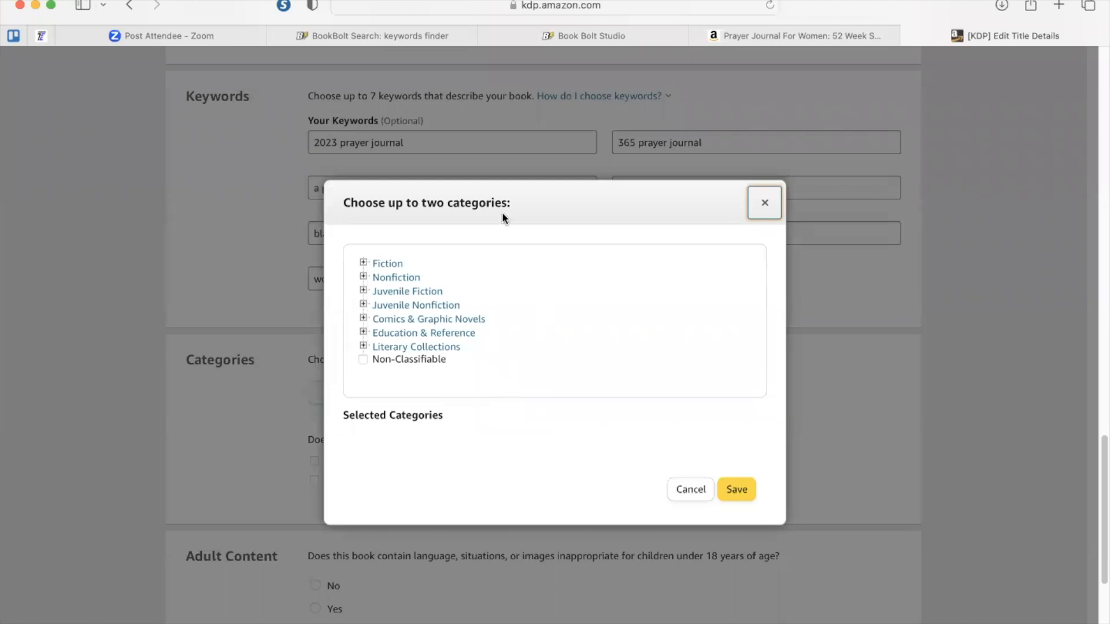
left_click(363, 346)
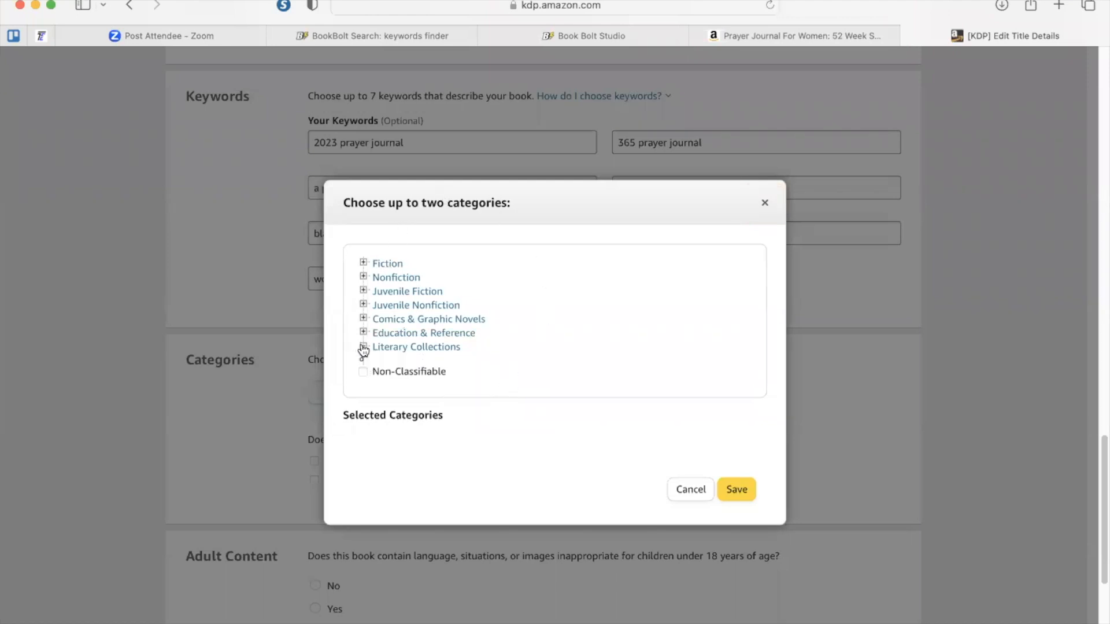
scroll(425, 353, "down", 3)
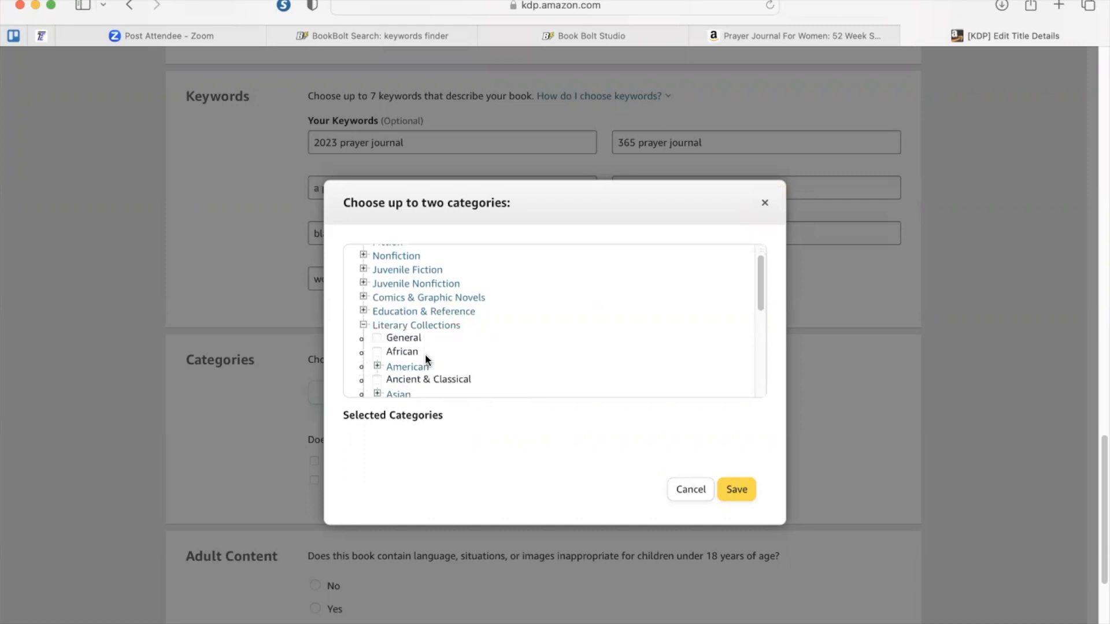
scroll(425, 354, "down", 5)
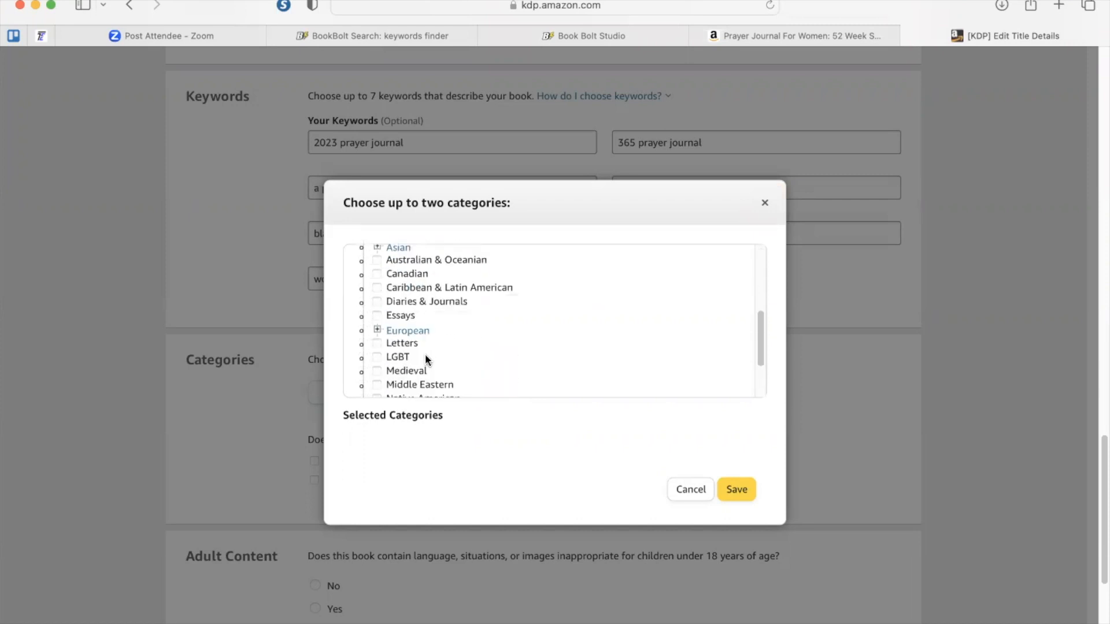
left_click(434, 306)
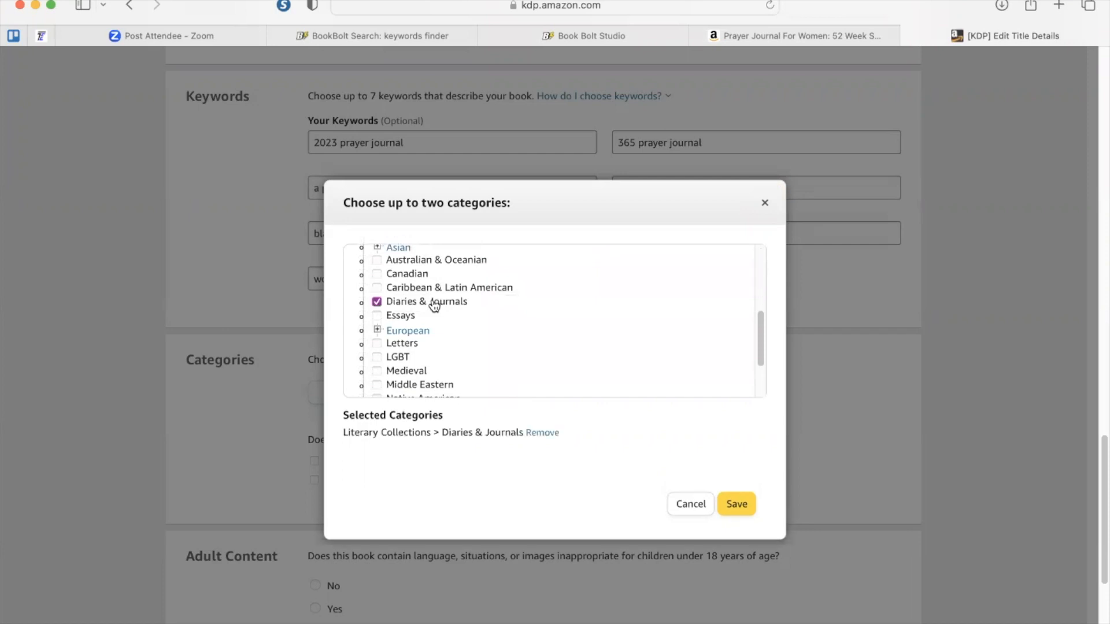
left_click(737, 503)
Step: Classify the title as a low-content book, answer No for adult content, and save to continue to the paperback content
mouse_move(654, 485)
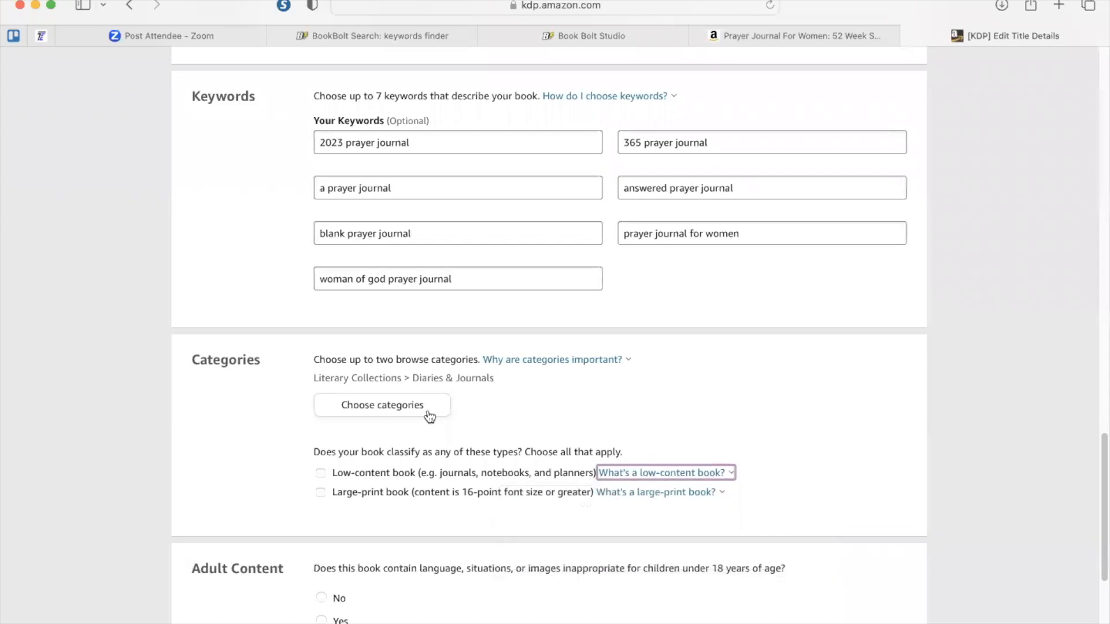
scroll(429, 416, "down", 2)
left_click(320, 432)
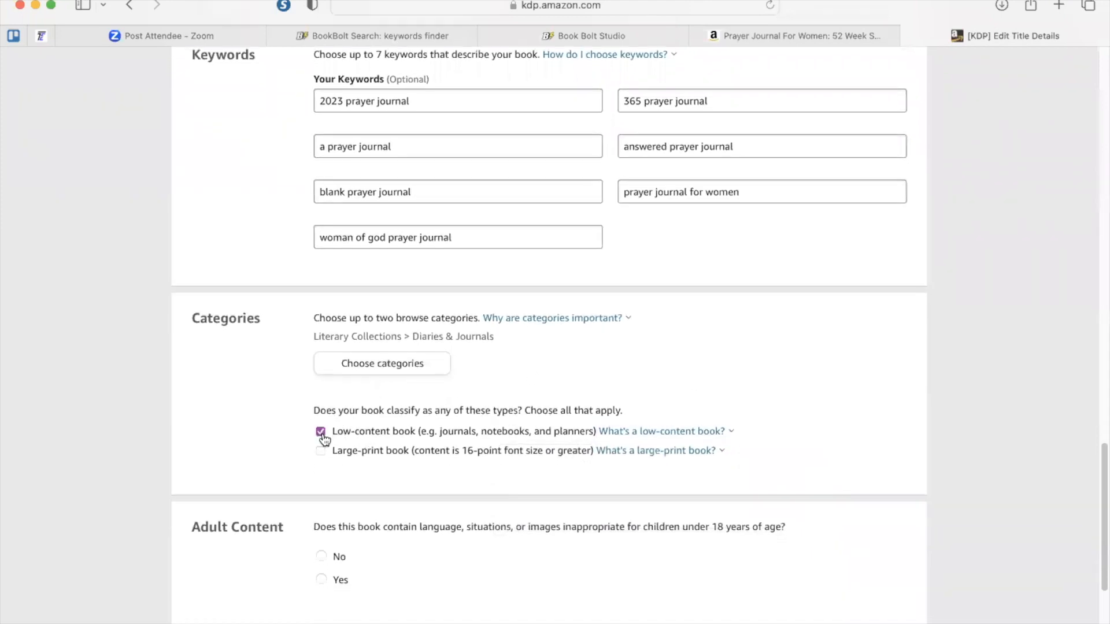
scroll(323, 439, "down", 3)
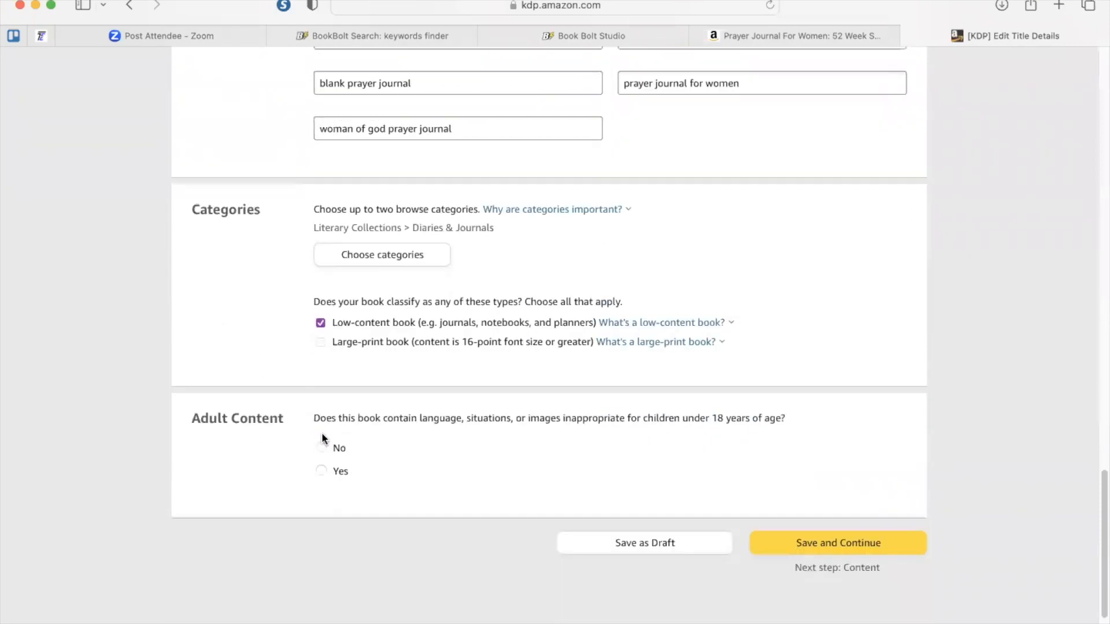
left_click(321, 447)
left_click(866, 546)
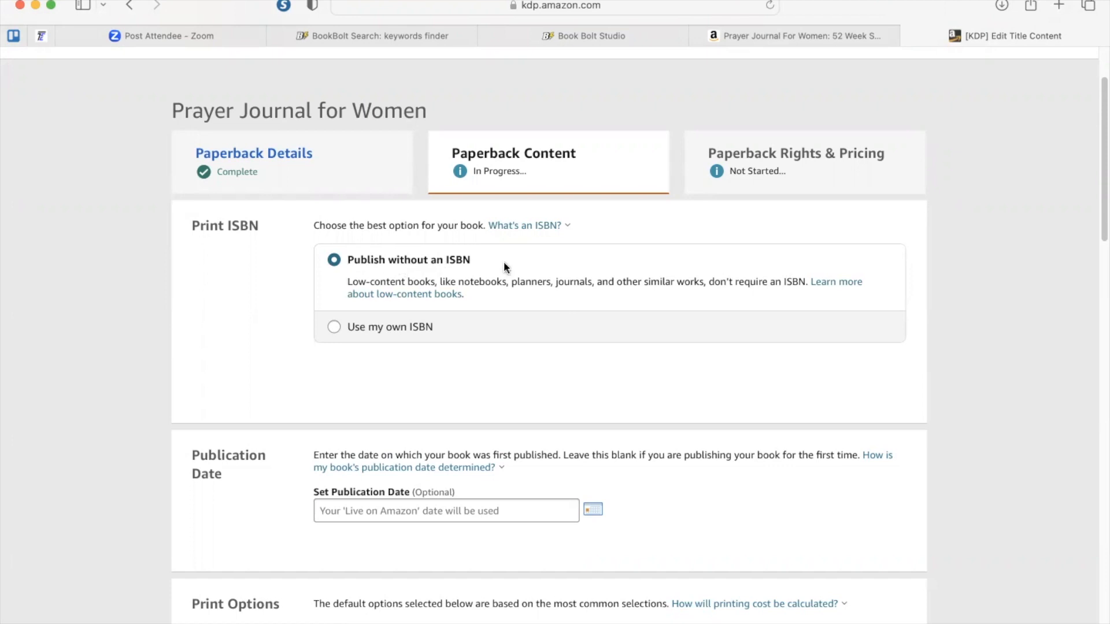
Step: Review the ISBN and print options, and set the bleed to Bleed (PDF only), keeping white paper, 6 x 9 in and matte finish
scroll(528, 286, "down", 3)
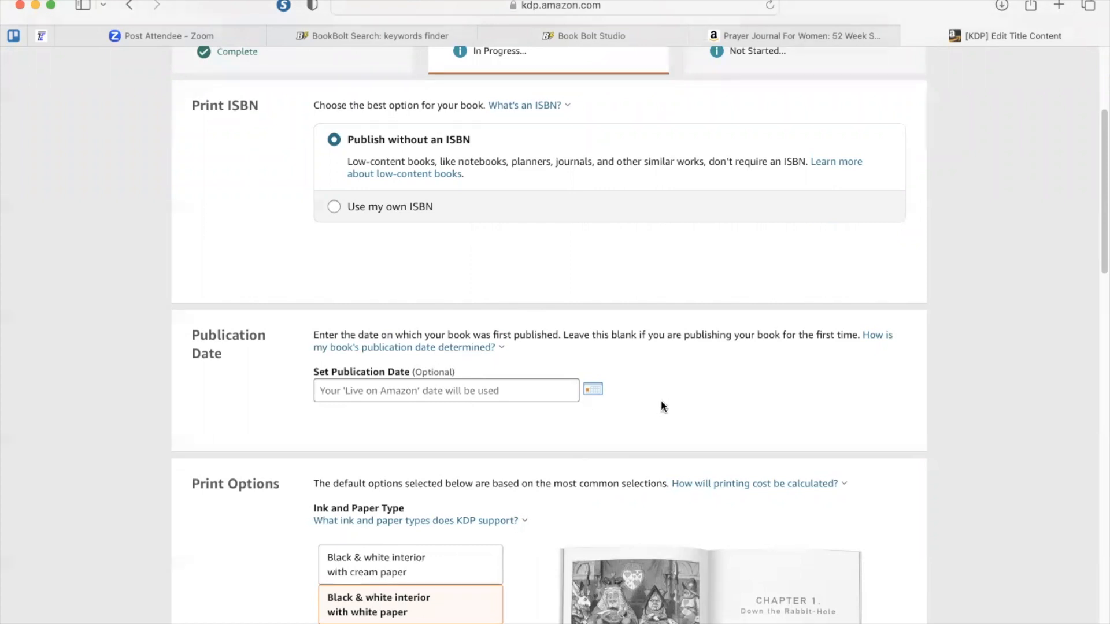
scroll(660, 400, "down", 10)
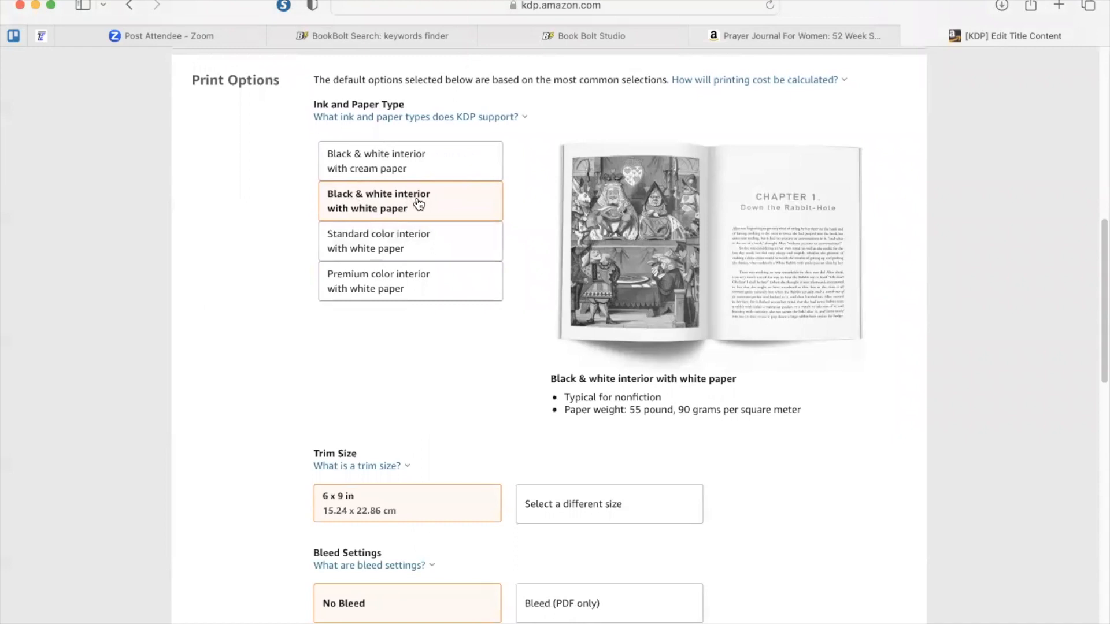
scroll(435, 362, "down", 2)
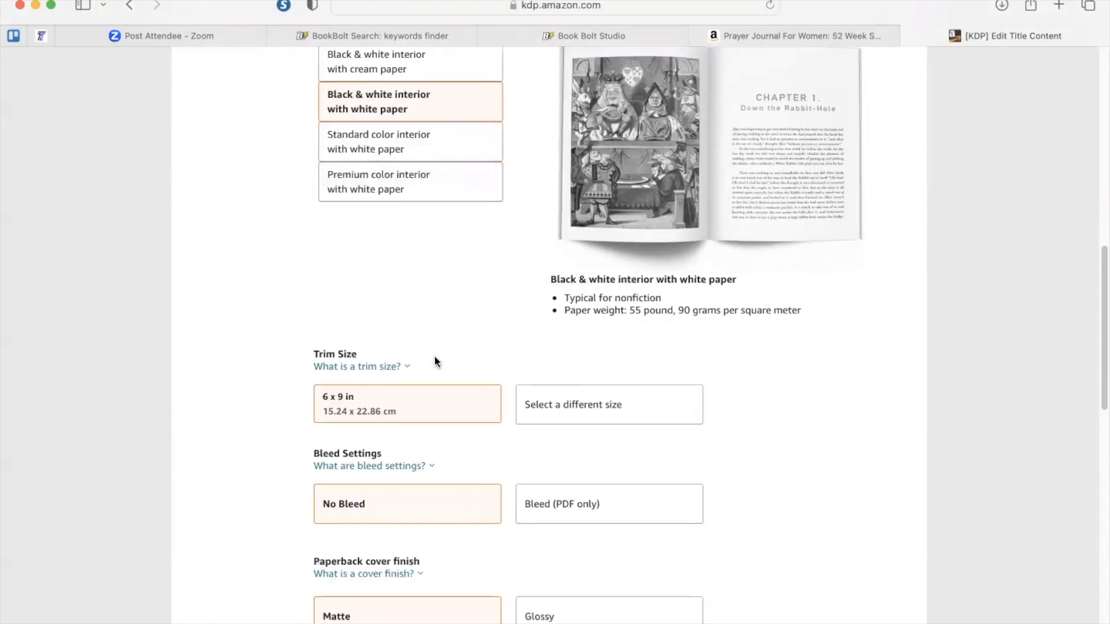
left_click(376, 366)
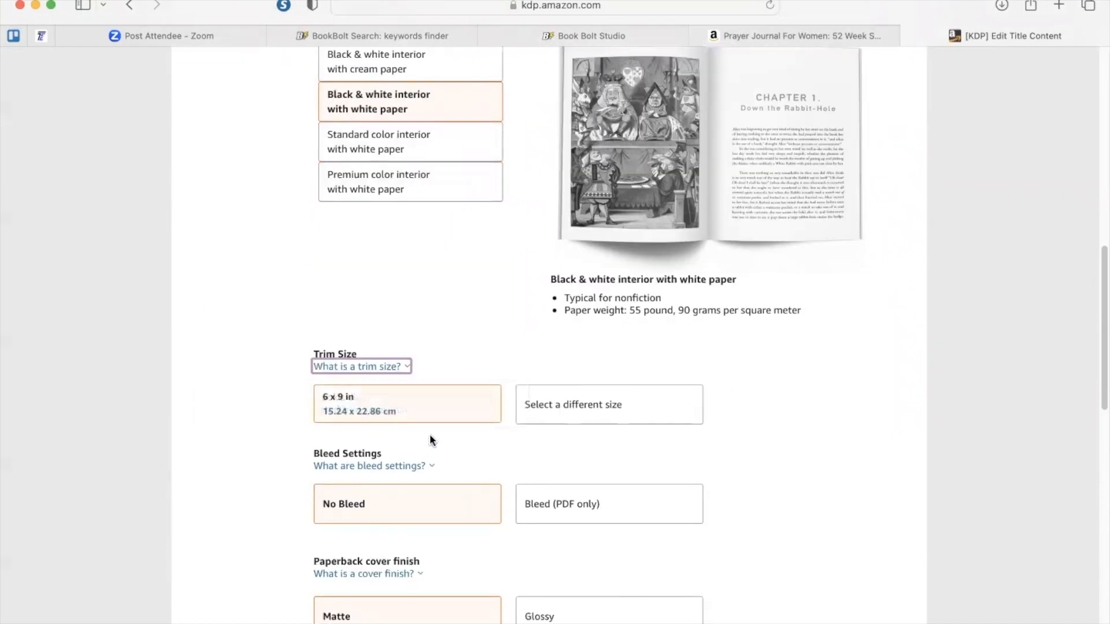
scroll(434, 438, "down", 1)
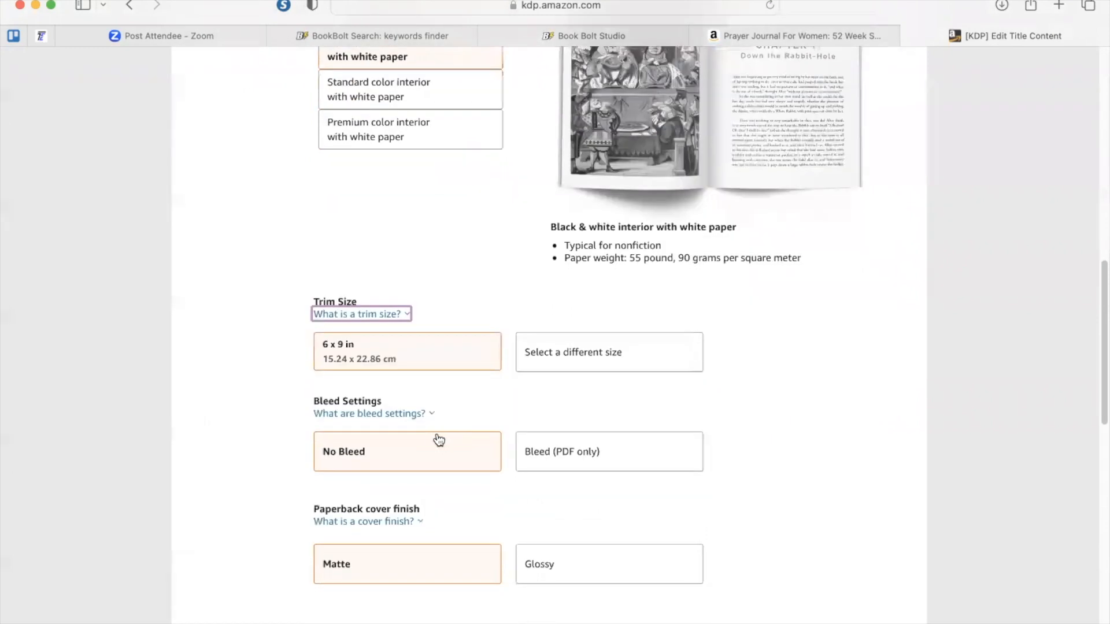
left_click(622, 453)
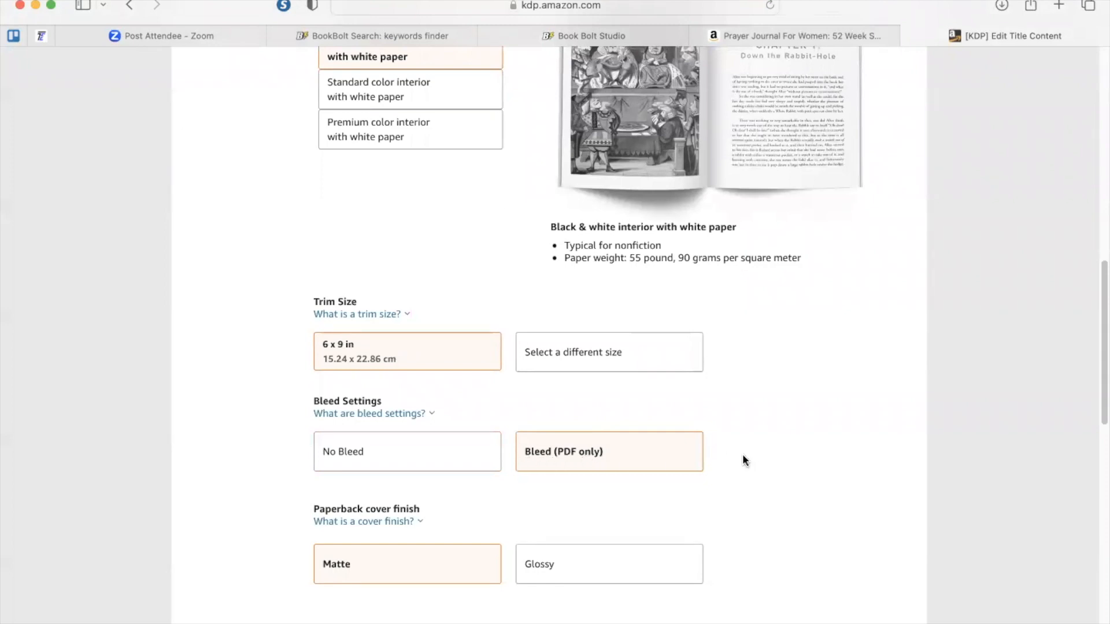
scroll(746, 460, "down", 3)
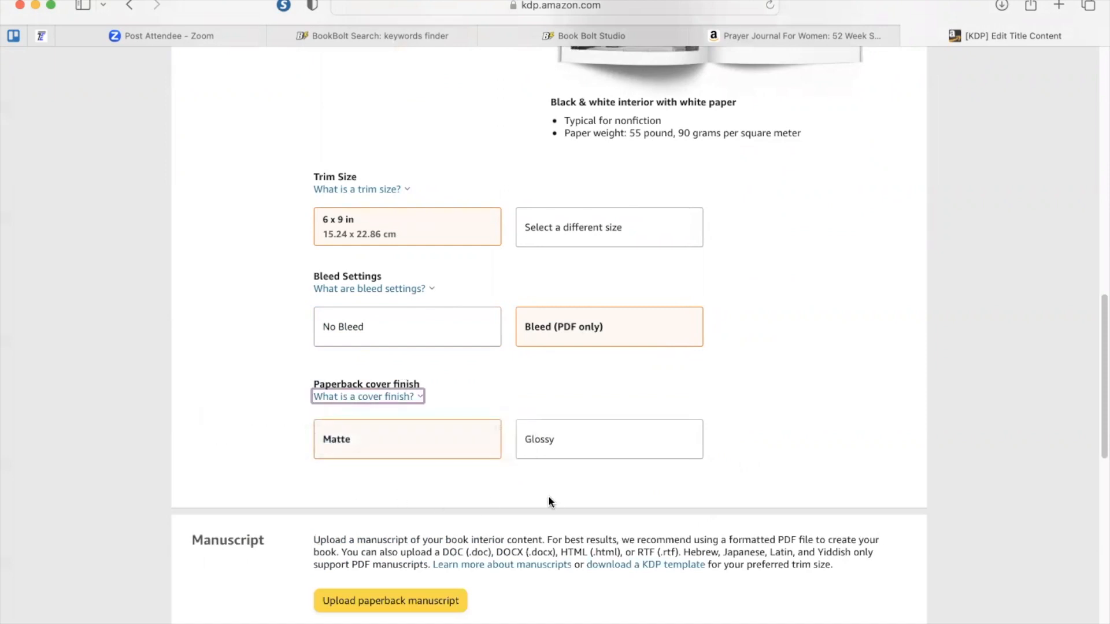
scroll(391, 449, "down", 5)
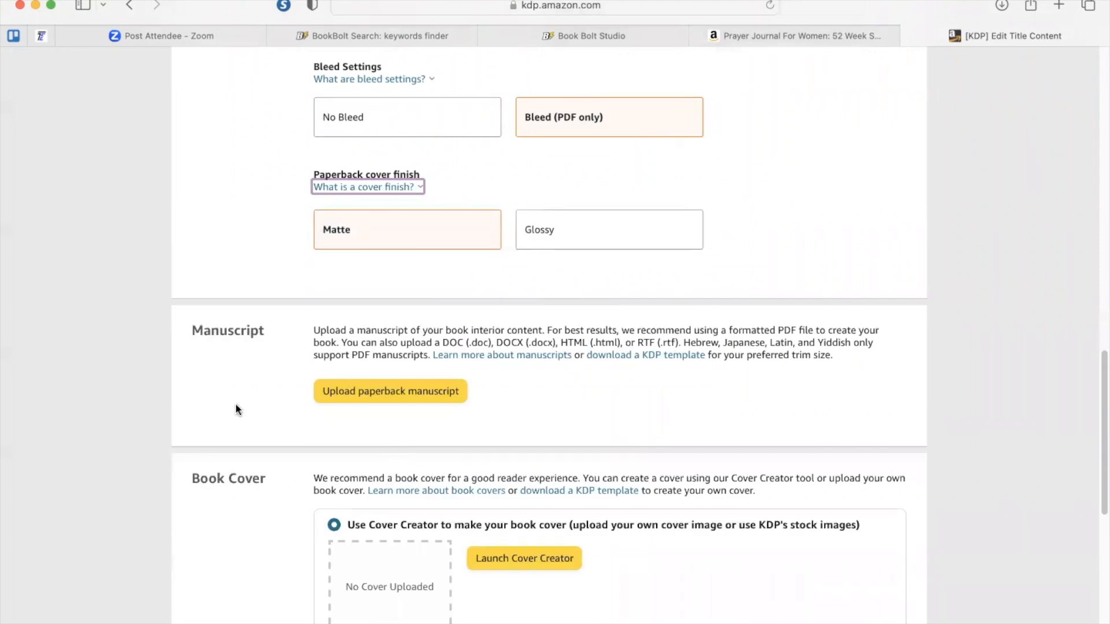
scroll(615, 412, "down", 3)
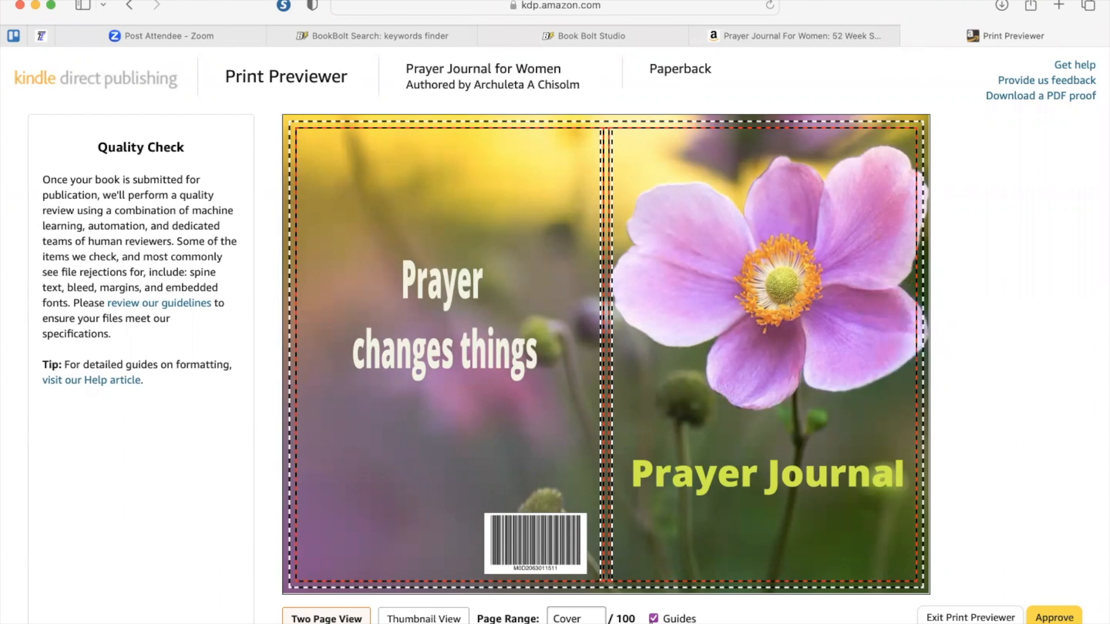
Step: Page through the cover, prayer list and journal pages in the print preview, and approve the book
mouse_move(921, 354)
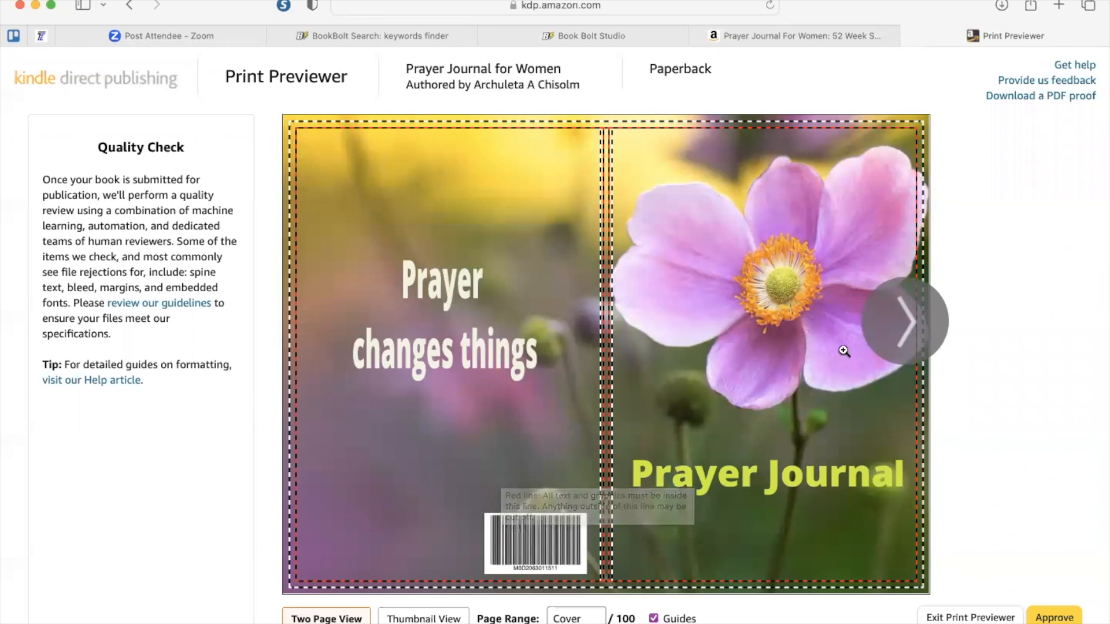
left_click(915, 337)
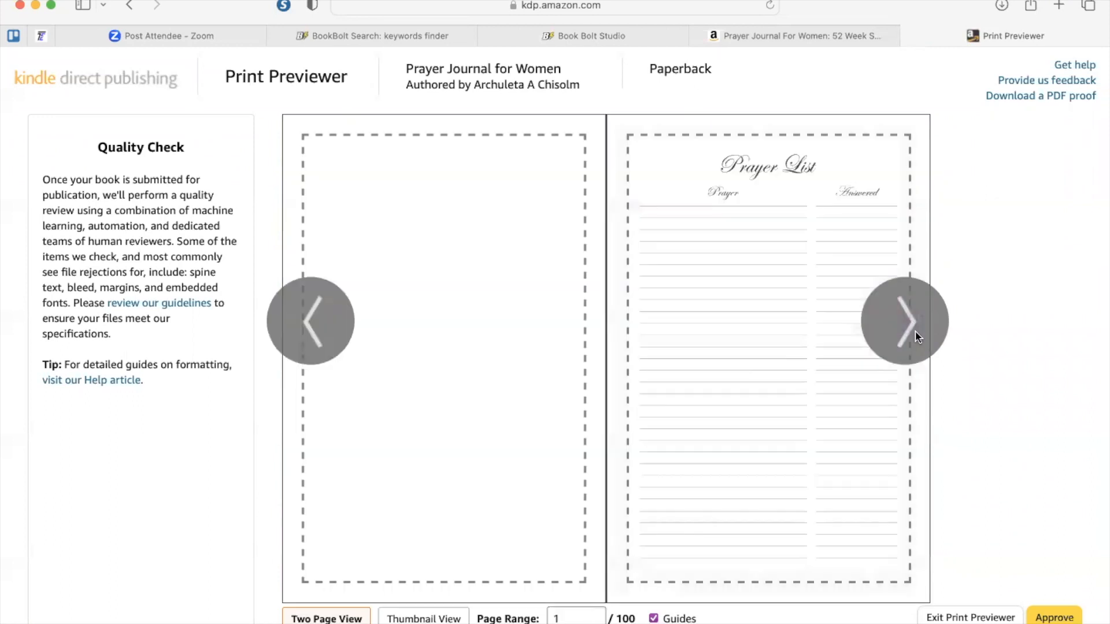
left_click(915, 338)
left_click(915, 338)
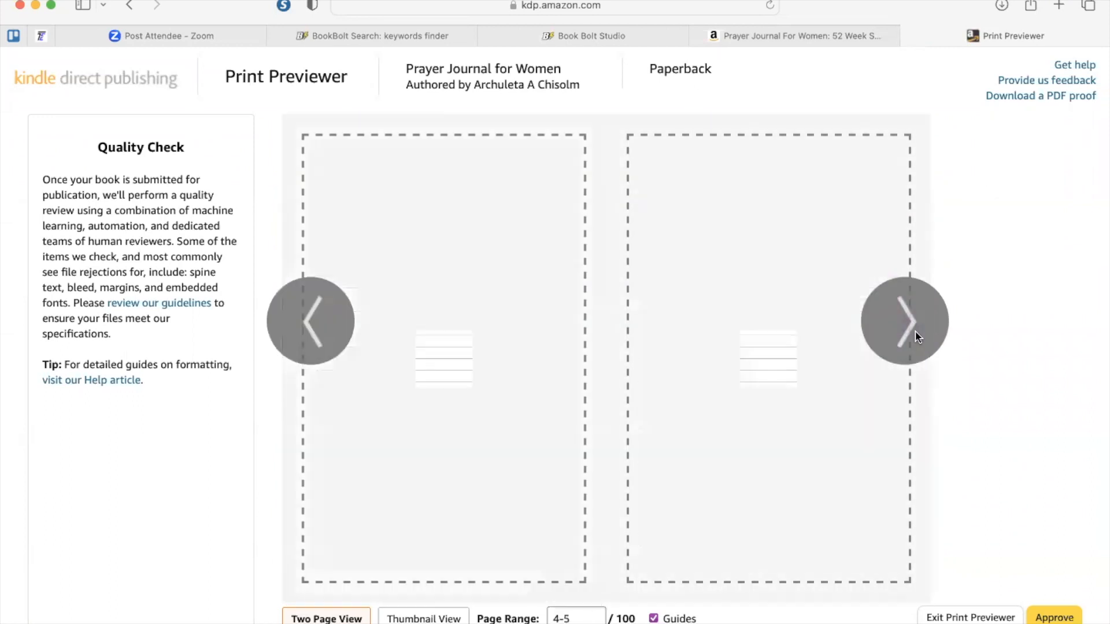
left_click(915, 338)
left_click(915, 337)
left_click(915, 337)
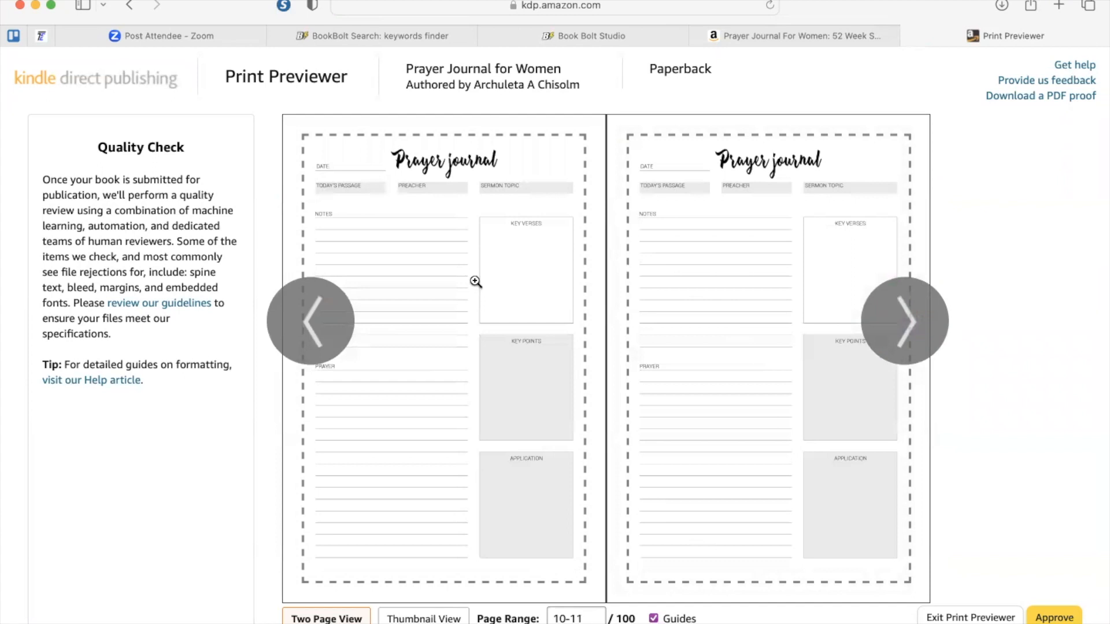
left_click(307, 327)
left_click(308, 327)
left_click(308, 327)
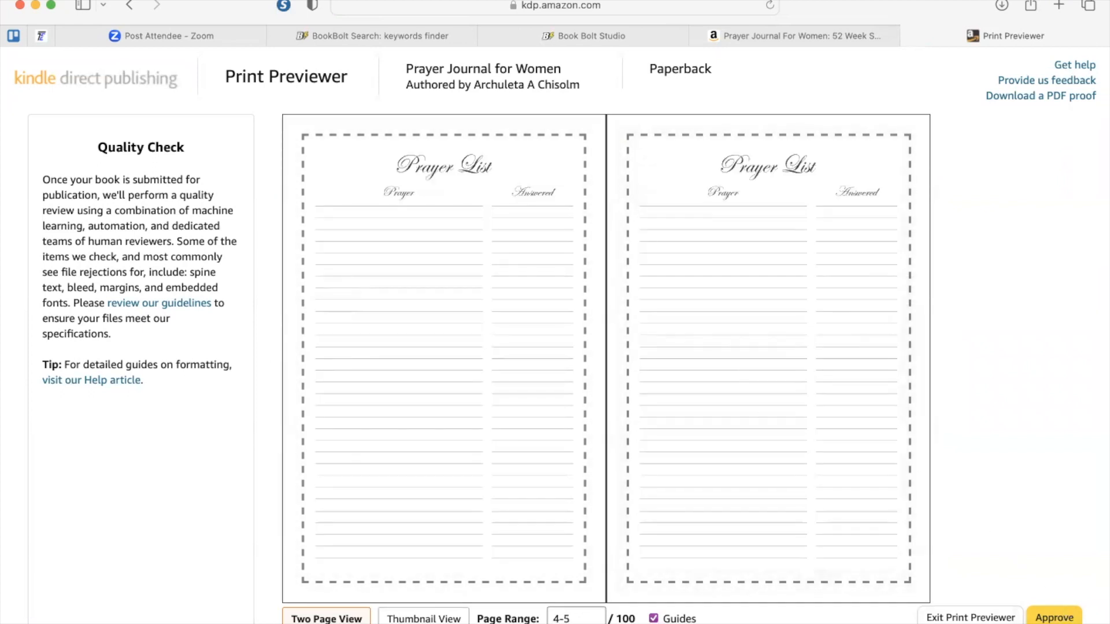
left_click(1062, 618)
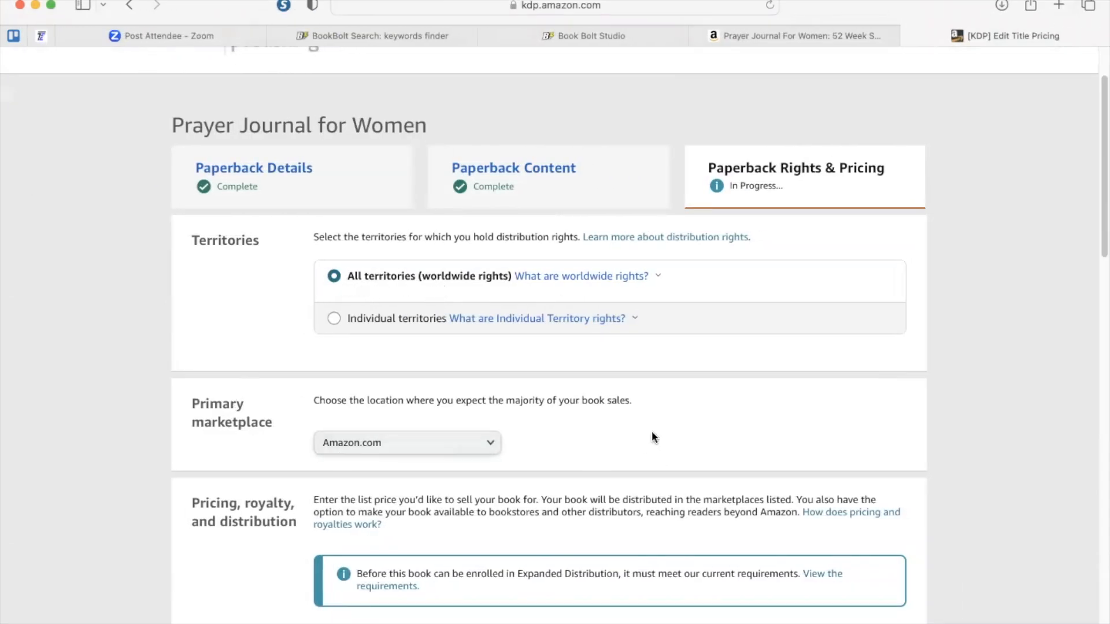
Step: Set the Amazon.com list price to 7.99 USD, keeping worldwide rights and Amazon.com as the primary marketplace
scroll(651, 438, "down", 2)
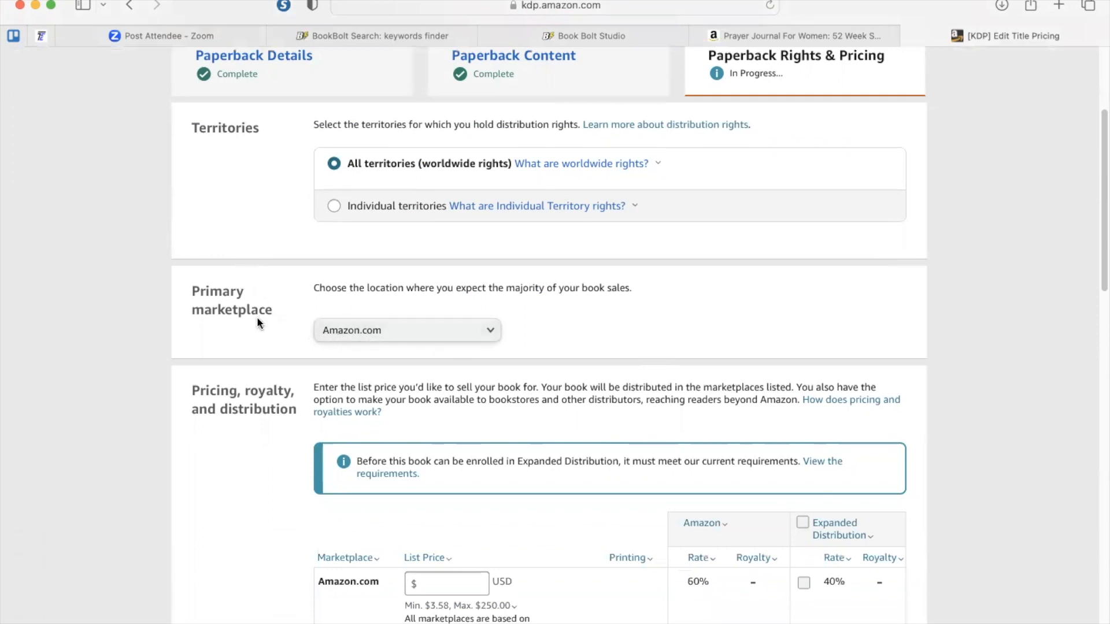
scroll(258, 323, "down", 2)
scroll(257, 315, "down", 2)
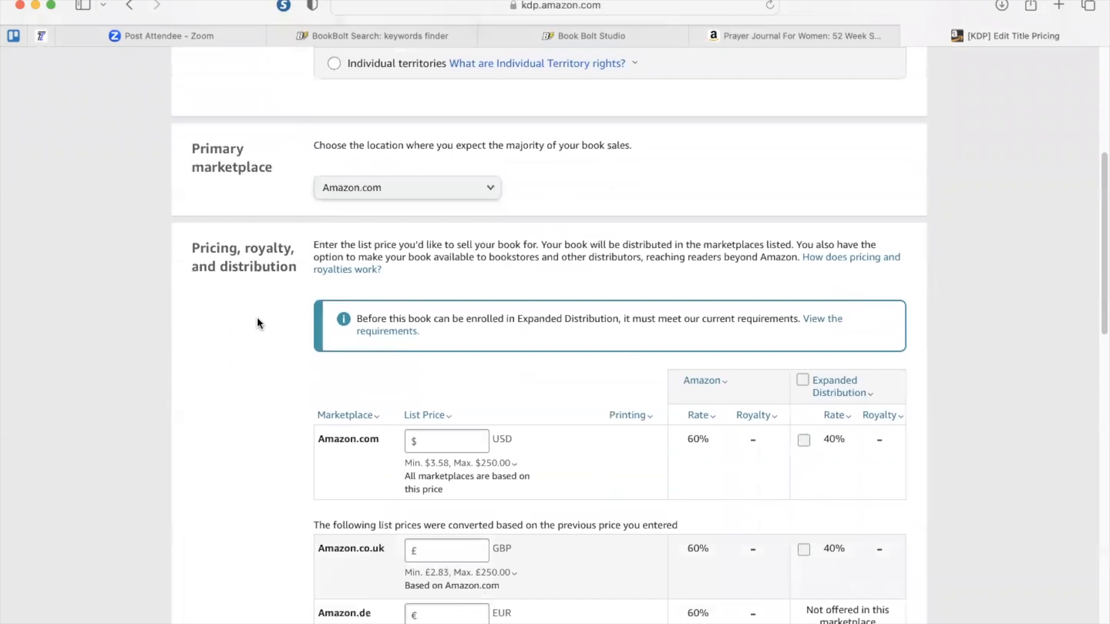
scroll(258, 321, "down", 5)
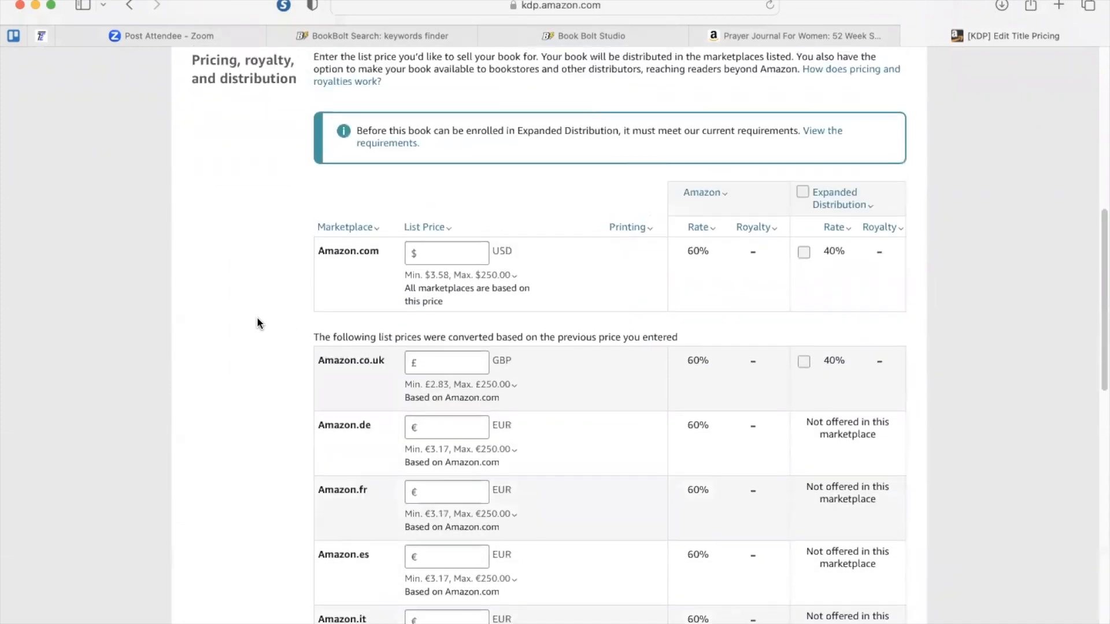
scroll(257, 317, "up", 1)
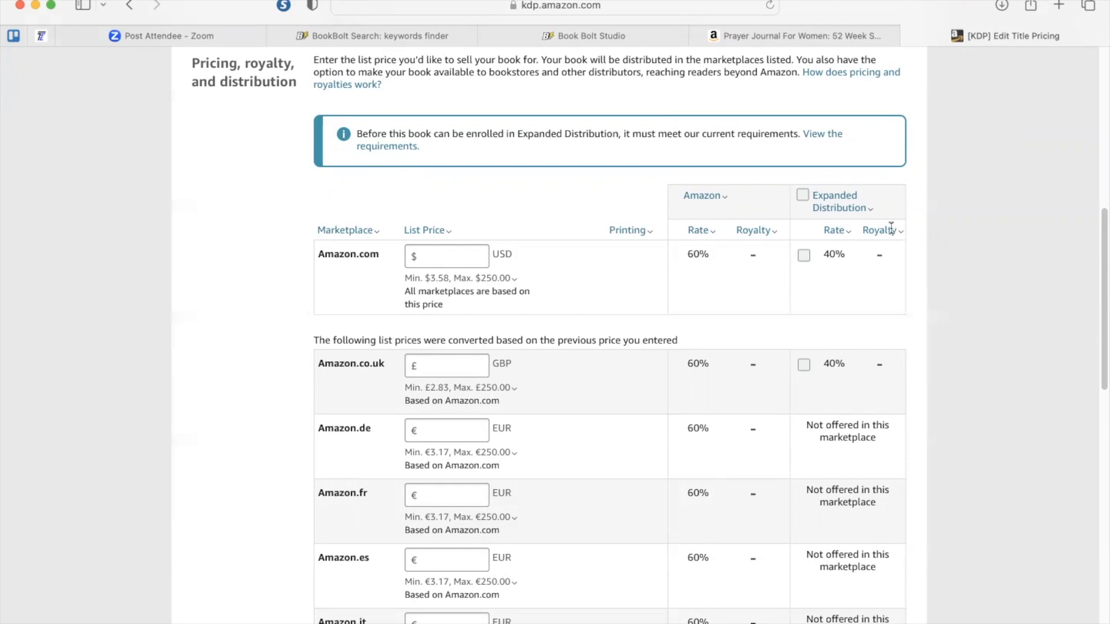
left_click(823, 212)
left_click(460, 258)
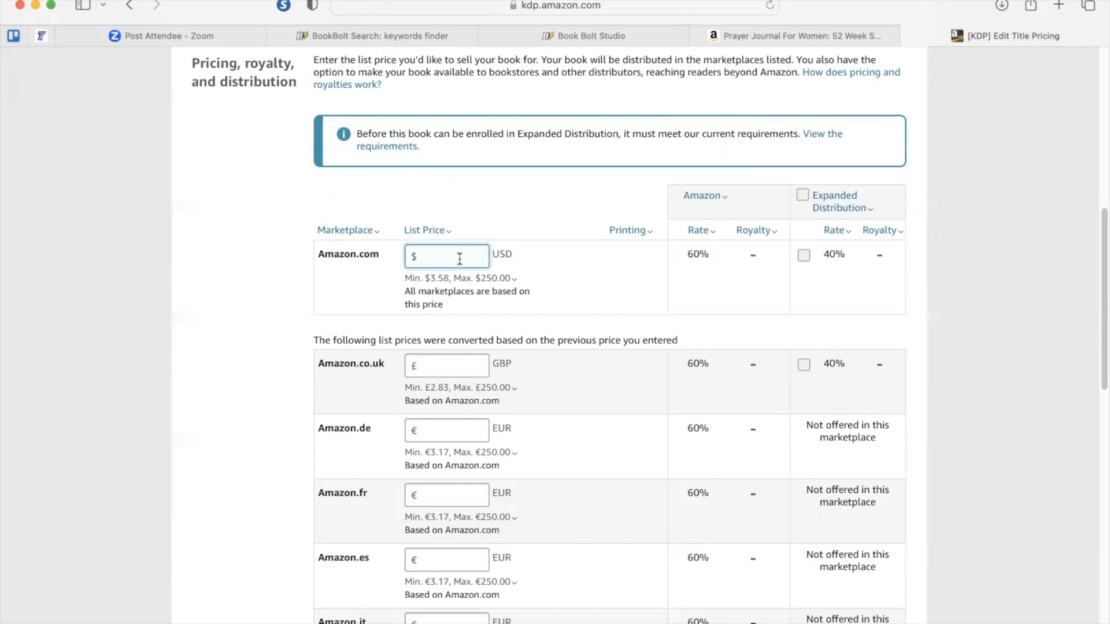
type("7.99")
key("Tab")
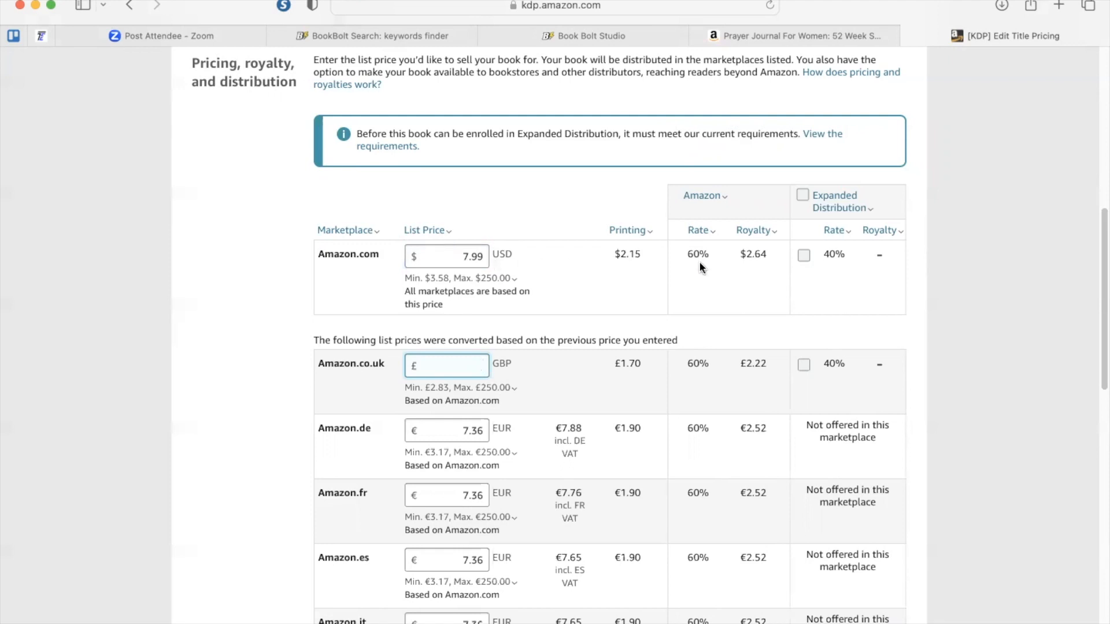
Step: Examine the Amazon royalty figures and the remaining marketplace prices through to the proof and publishing options
left_click(702, 195)
left_click(704, 205)
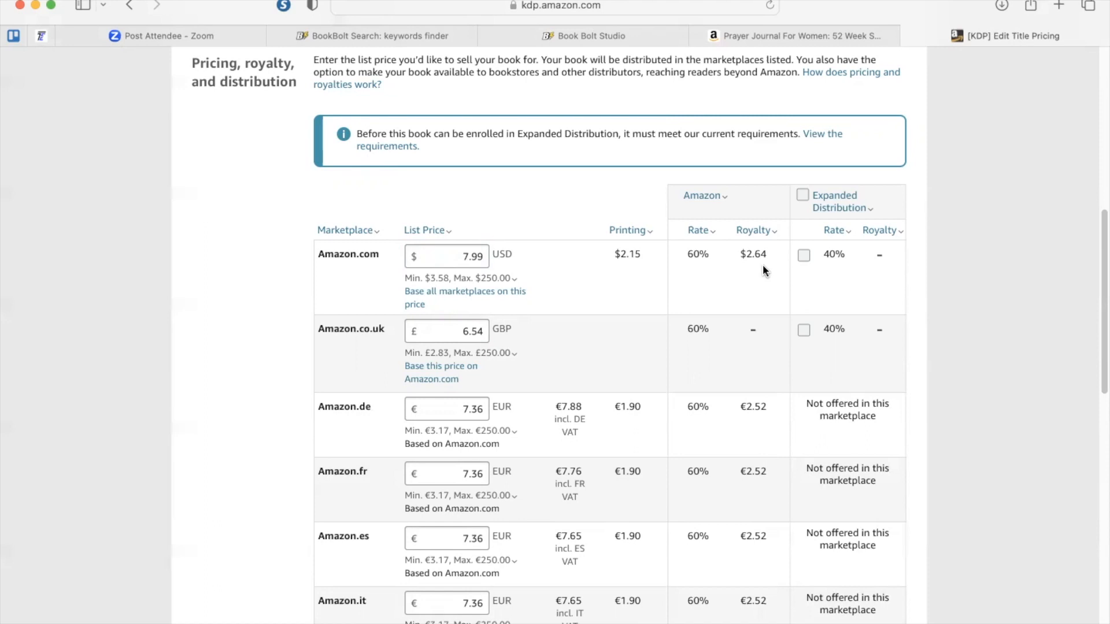
scroll(762, 265, "down", 15)
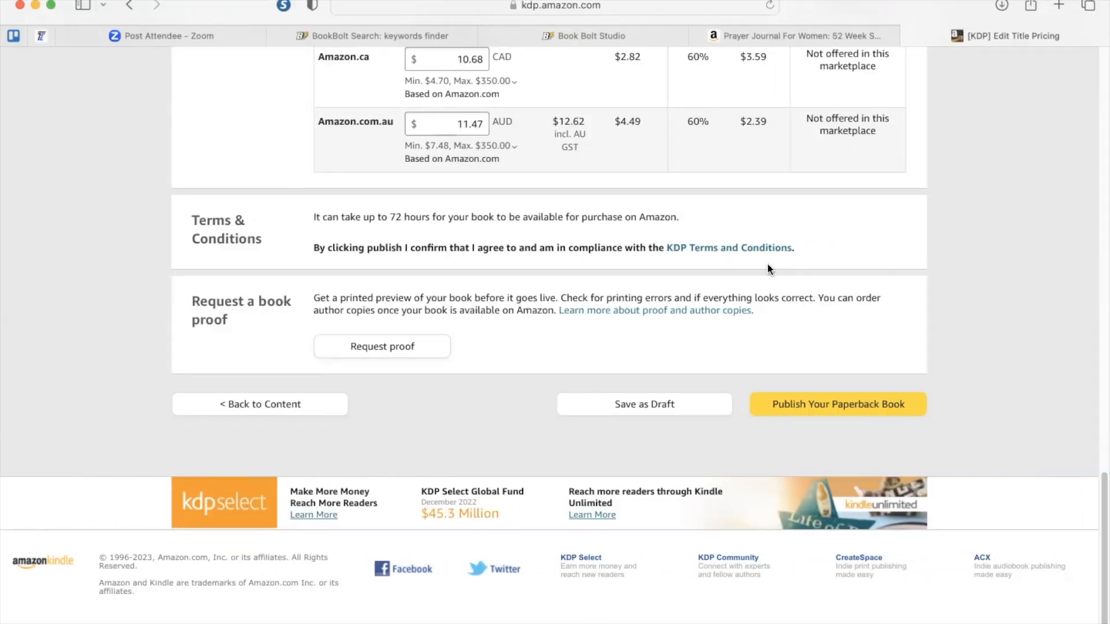